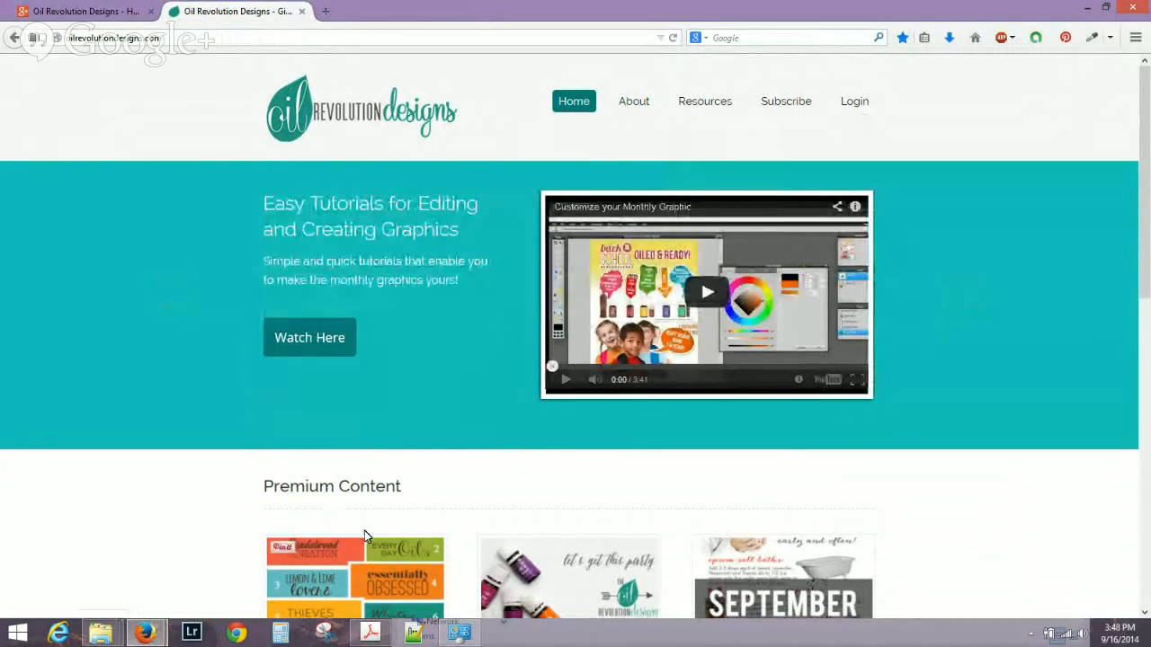
Browse the Free Logo Typography Fonts post and the September Monthly Graphic downloads, then return home.
{"action": "left_click", "coordinate": [339, 576]}
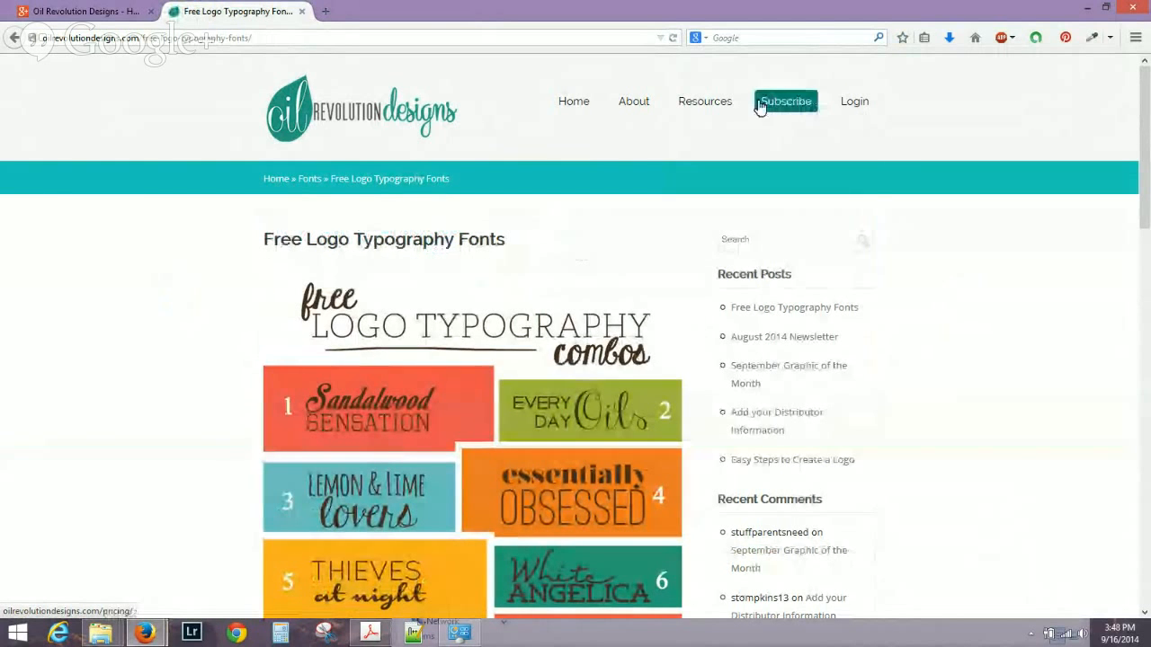
{"action": "mouse_move", "coordinate": [690, 116]}
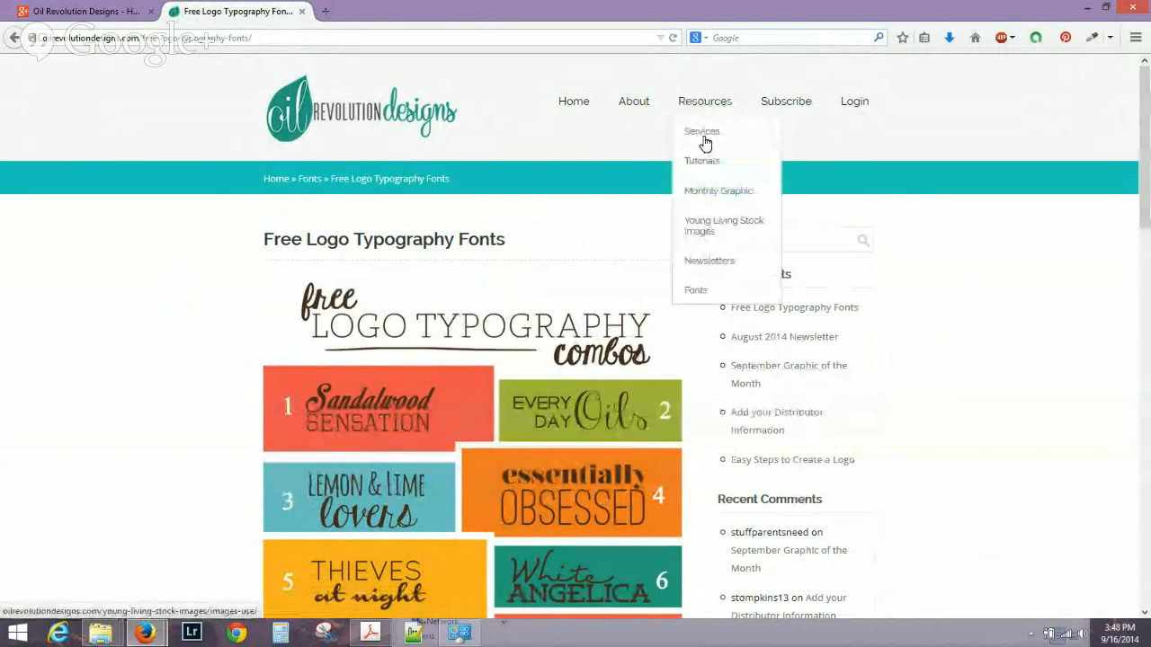
{"action": "left_click", "coordinate": [710, 202]}
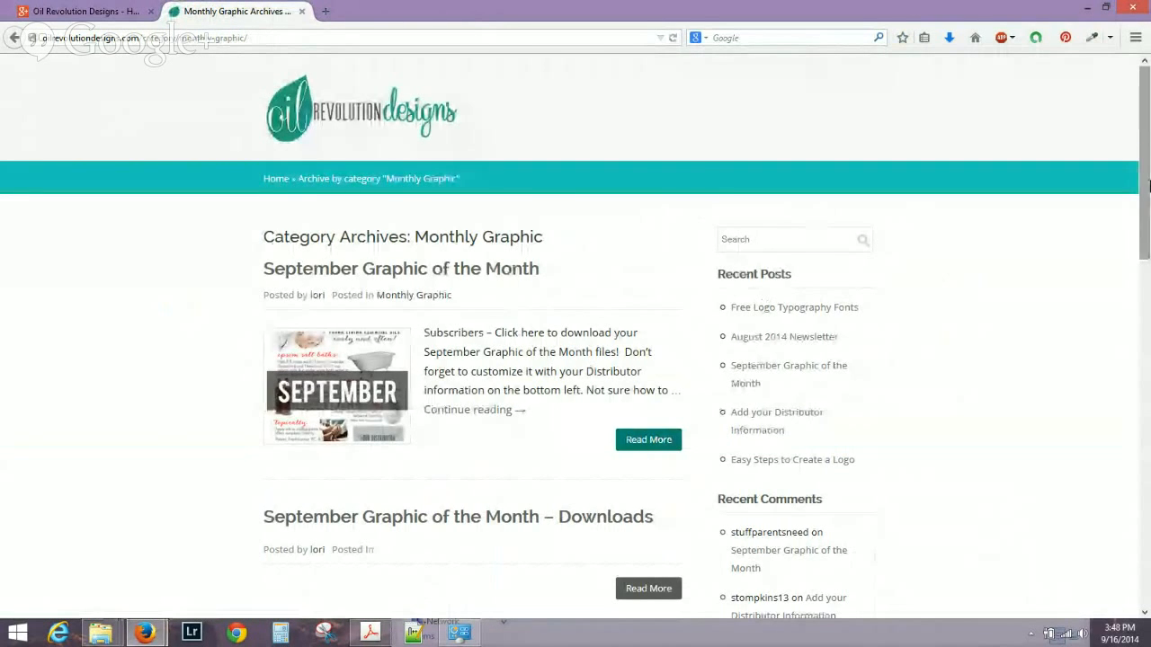
{"action": "scroll", "coordinate": [991, 257], "scroll_direction": "down", "scroll_amount": 3}
{"action": "left_click", "coordinate": [644, 463]}
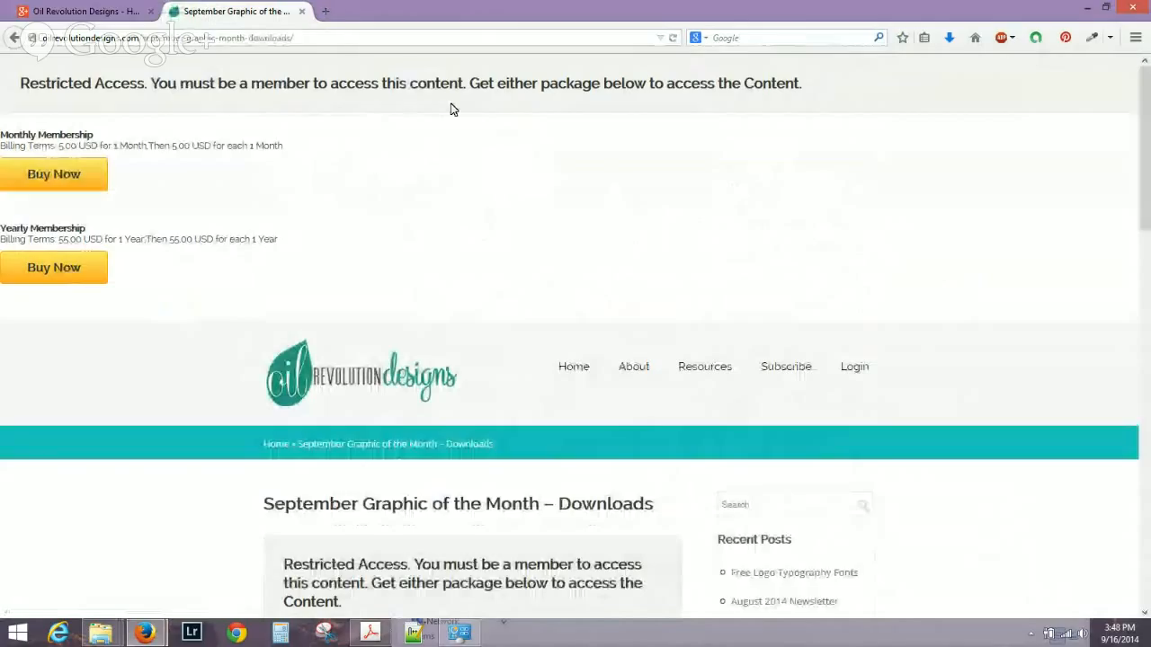
{"action": "left_click", "coordinate": [15, 38]}
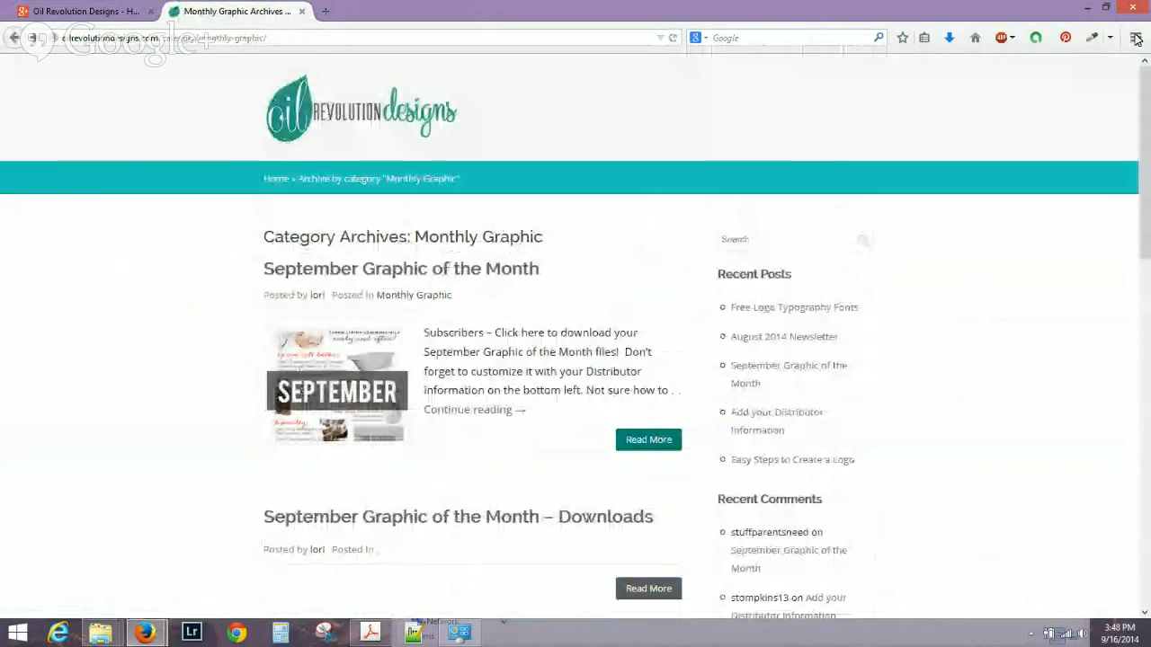
{"action": "left_click", "coordinate": [721, 116]}
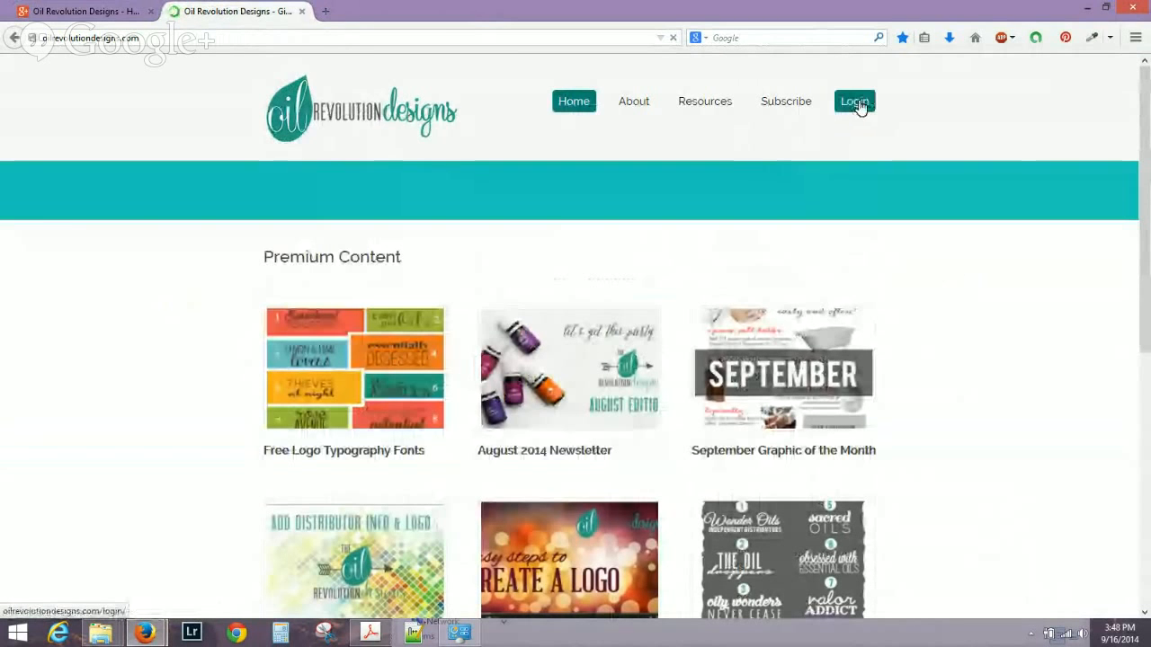
Sign in to the site with the admin user name and password.
{"action": "left_click", "coordinate": [854, 103]}
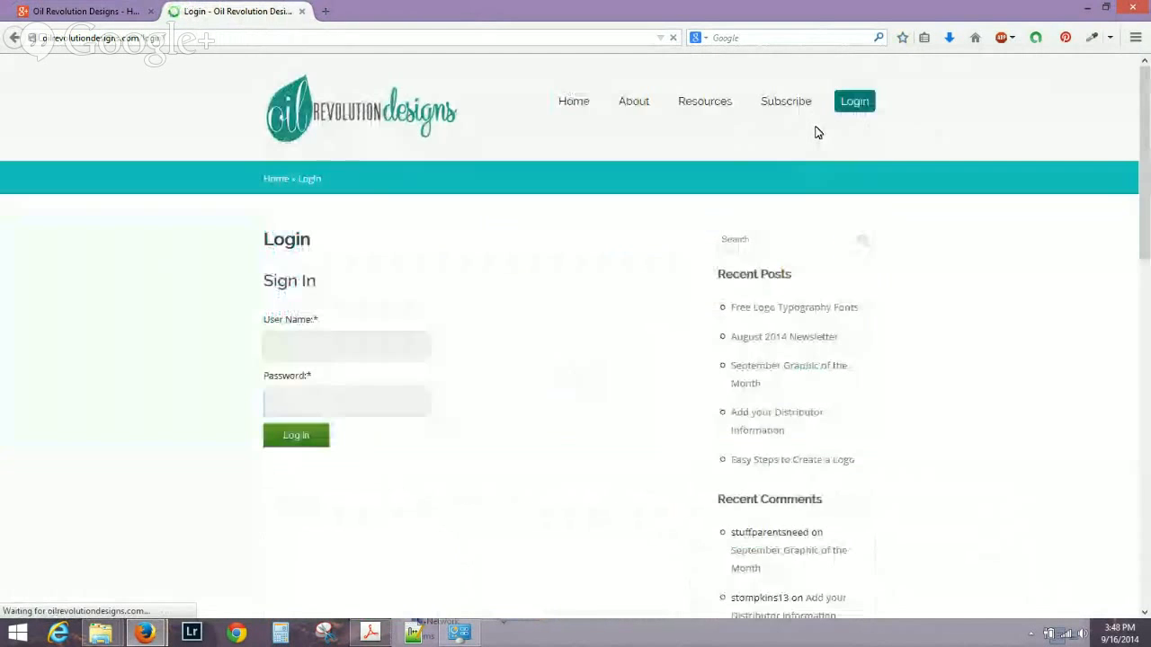
{"action": "left_click", "coordinate": [361, 338]}
{"action": "type", "text": "lon"}
{"action": "key", "text": "Tab"}
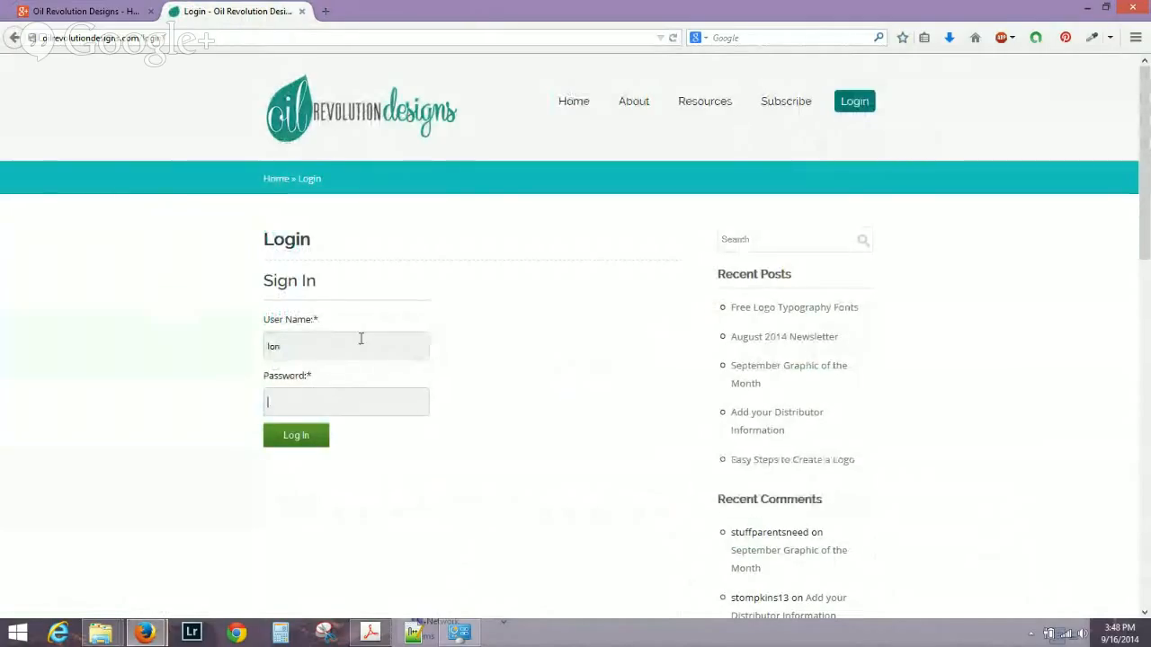
{"action": "type", "text": "••"}
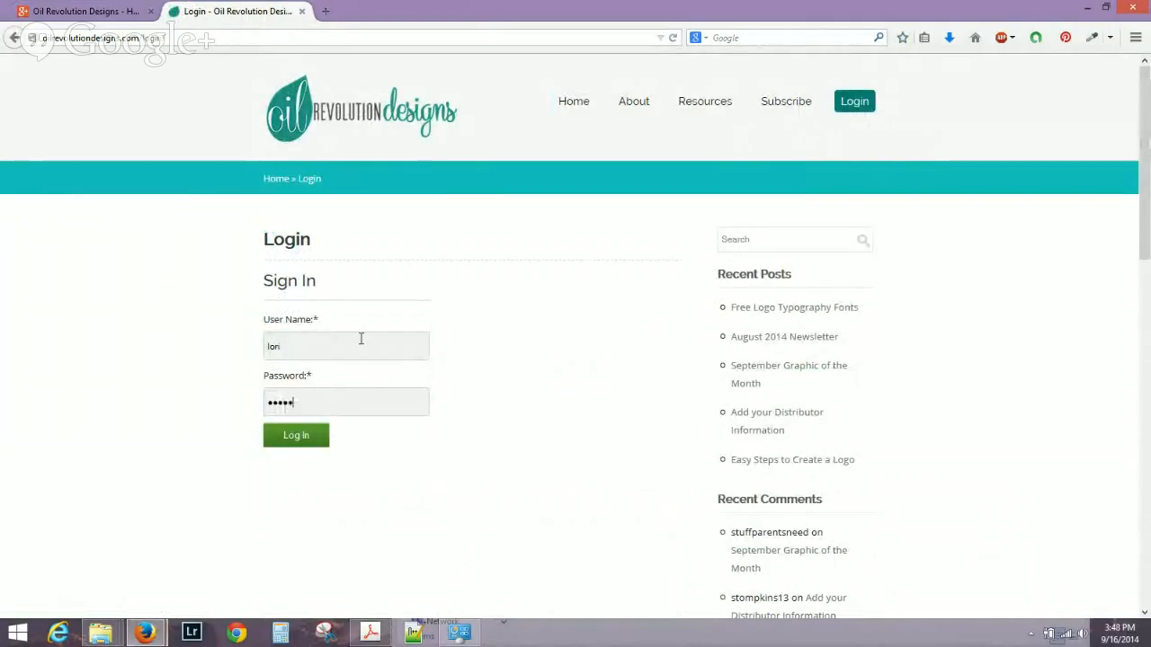
{"action": "left_click", "coordinate": [302, 435]}
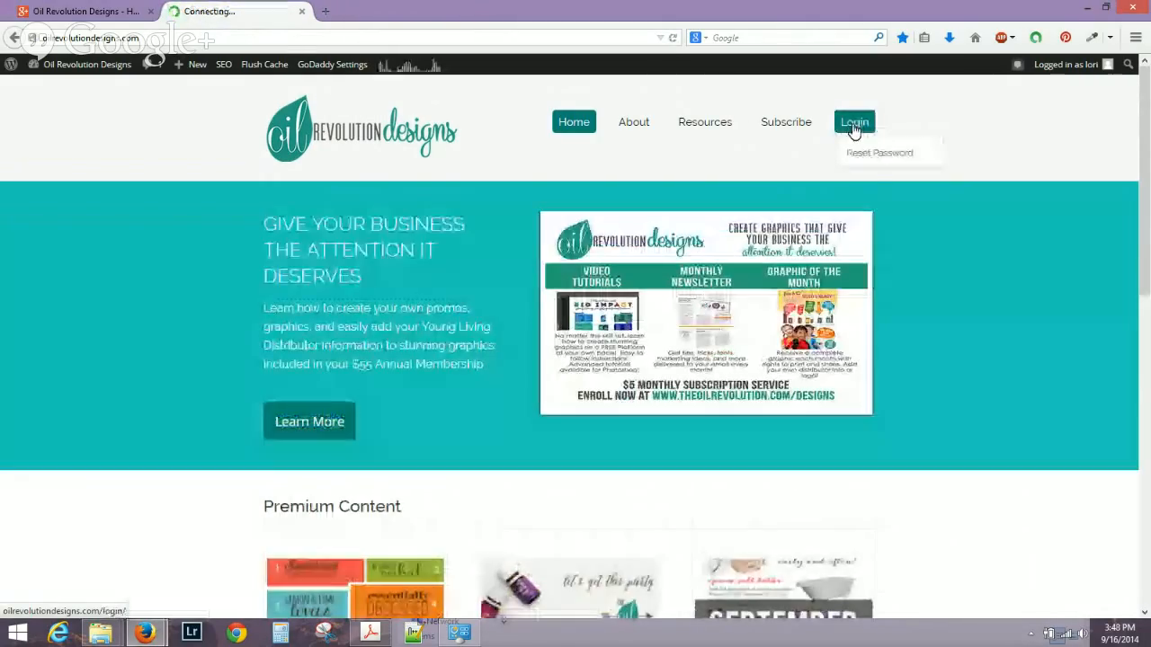
{"action": "left_click", "coordinate": [866, 152]}
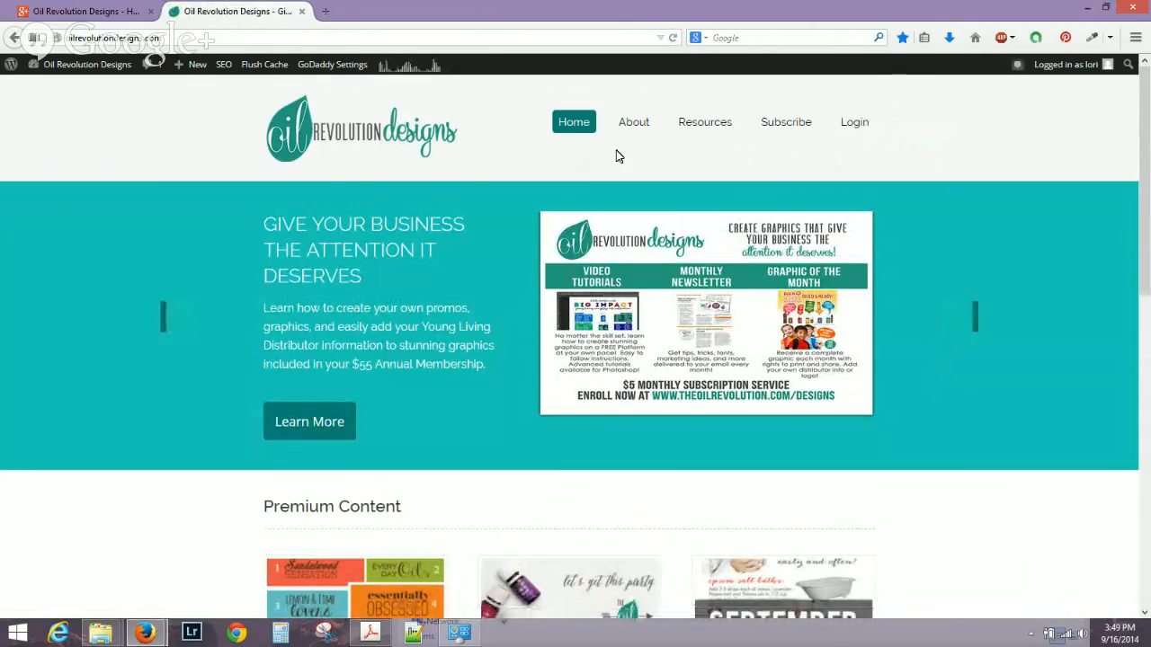
Open the Tutorials archive from the Resources > Services menu.
{"action": "mouse_move", "coordinate": [711, 125]}
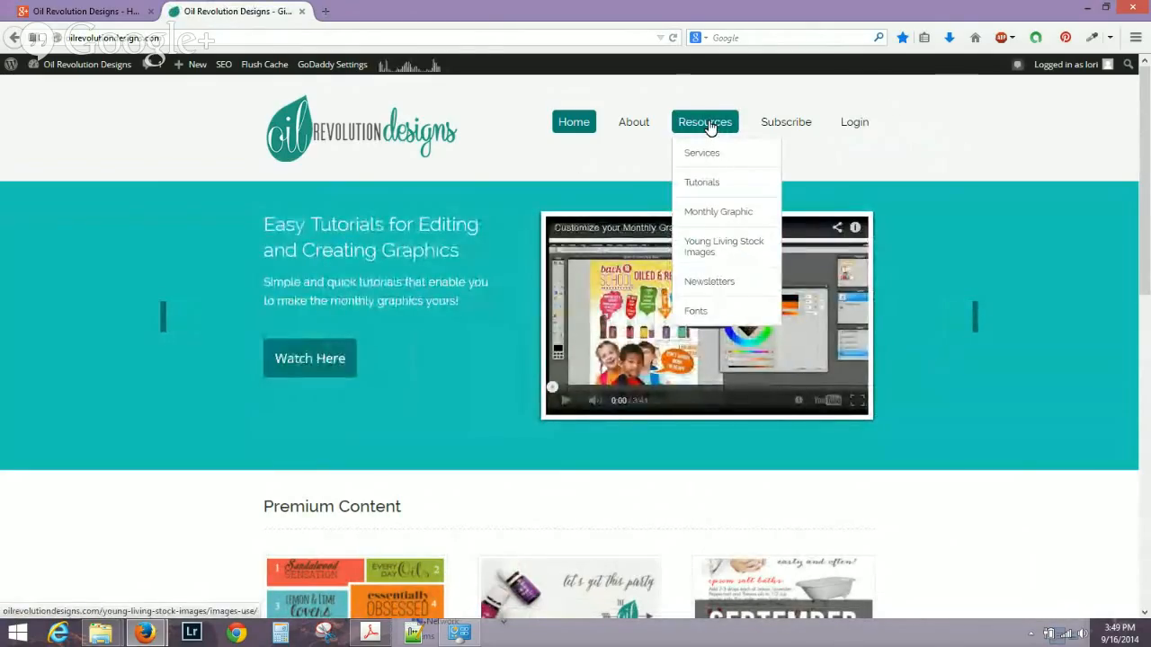
{"action": "mouse_move", "coordinate": [710, 158]}
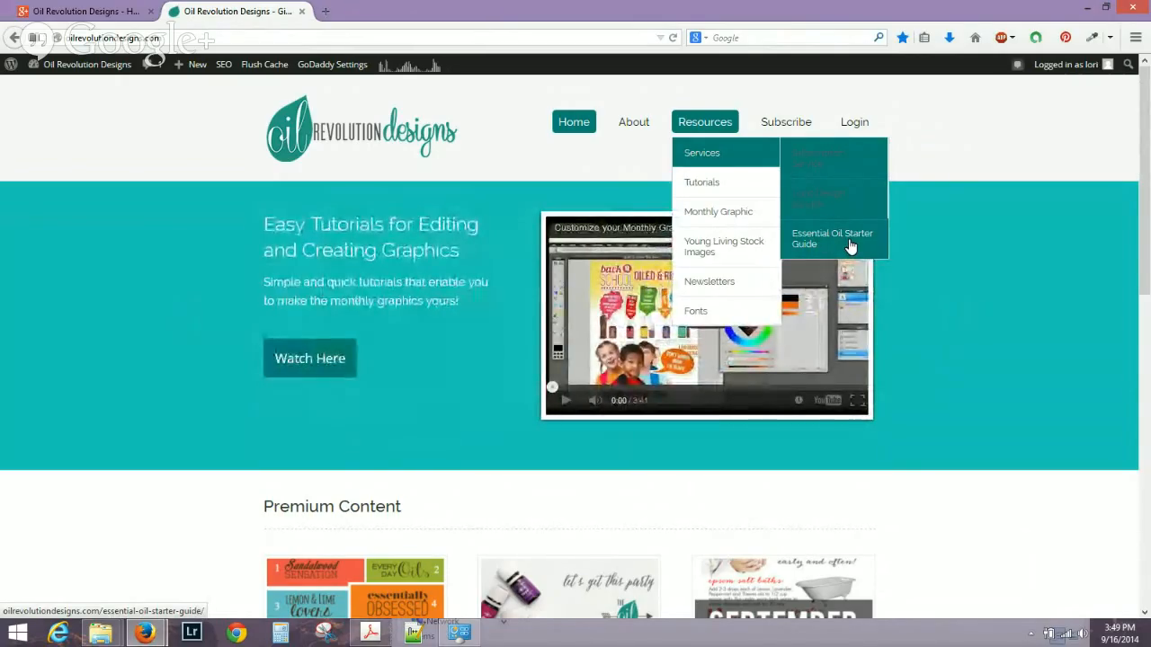
{"action": "left_click", "coordinate": [715, 184]}
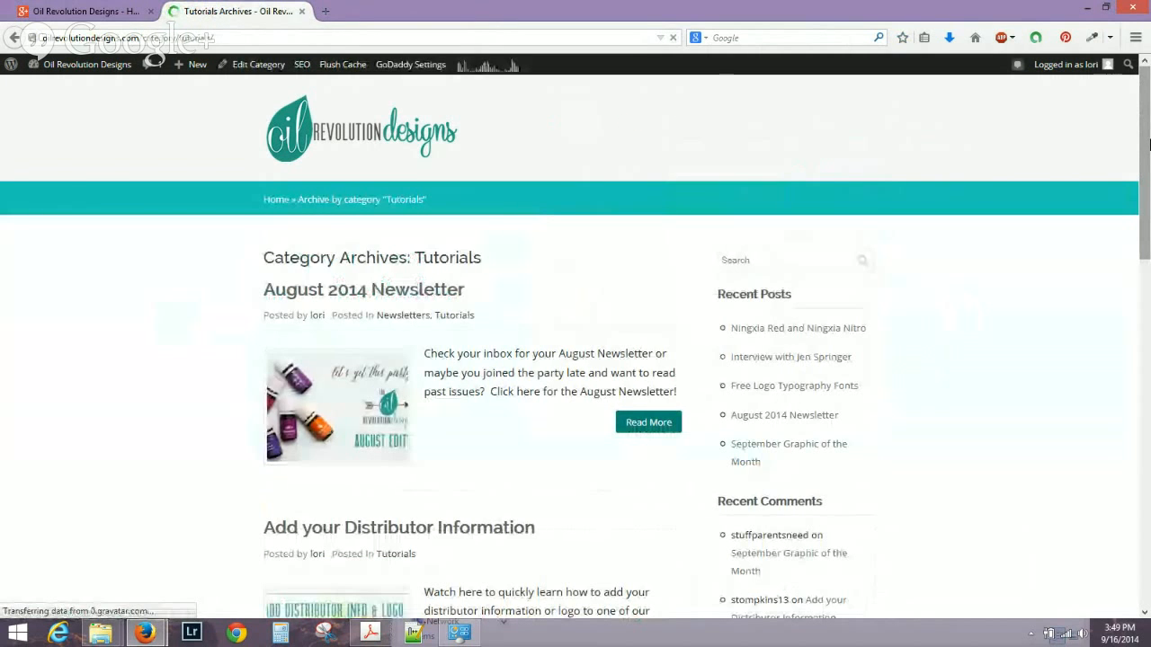
Scroll through the Tutorials archive posts, then go back to the home page via the logo.
{"action": "left_click_drag", "start_coordinate": [1149, 143], "coordinate": [1149, 275]}
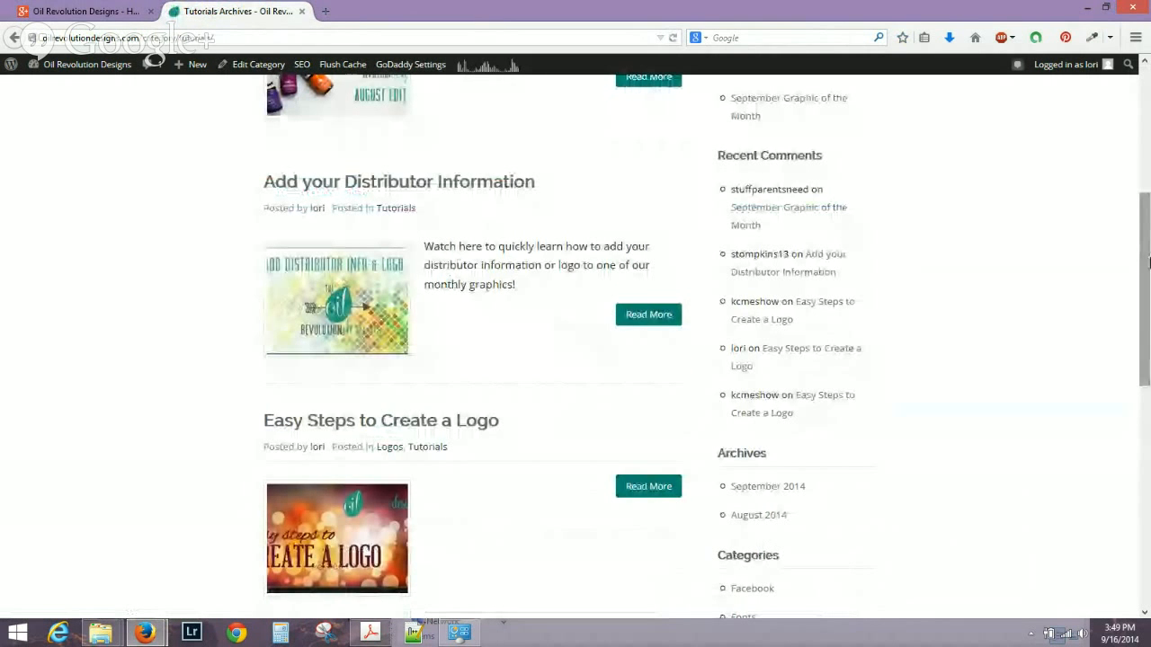
{"action": "scroll", "coordinate": [1148, 322], "scroll_direction": "down", "scroll_amount": 3}
{"action": "scroll", "coordinate": [1149, 322], "scroll_direction": "down", "scroll_amount": 2}
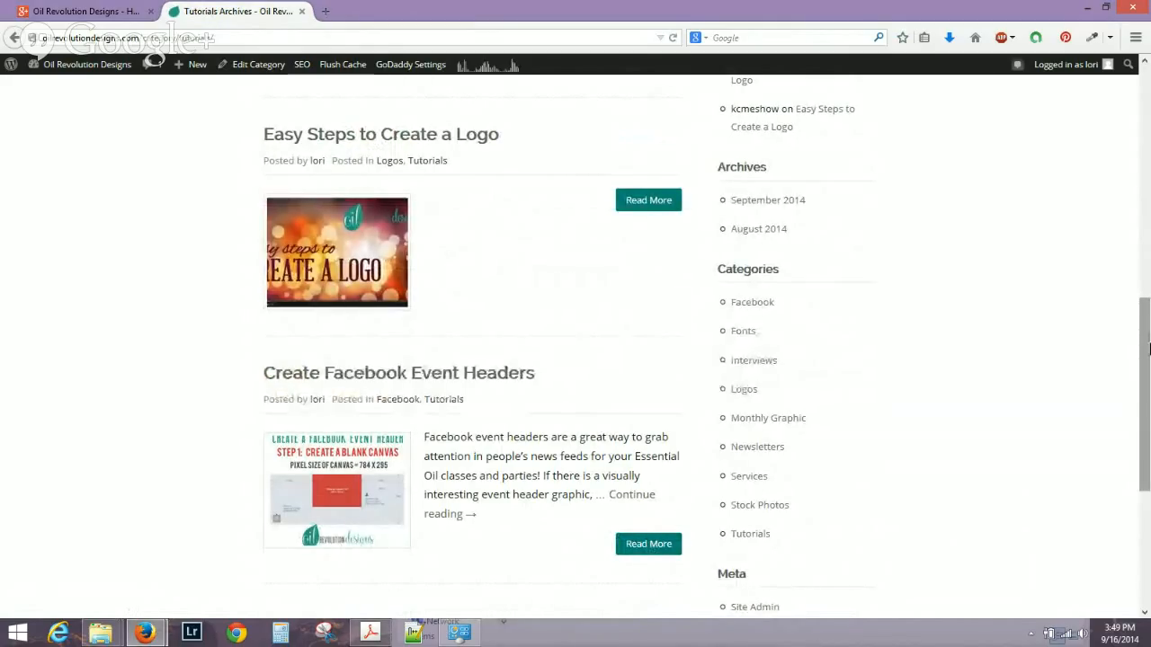
{"action": "left_click_drag", "start_coordinate": [1149, 349], "coordinate": [1125, 206]}
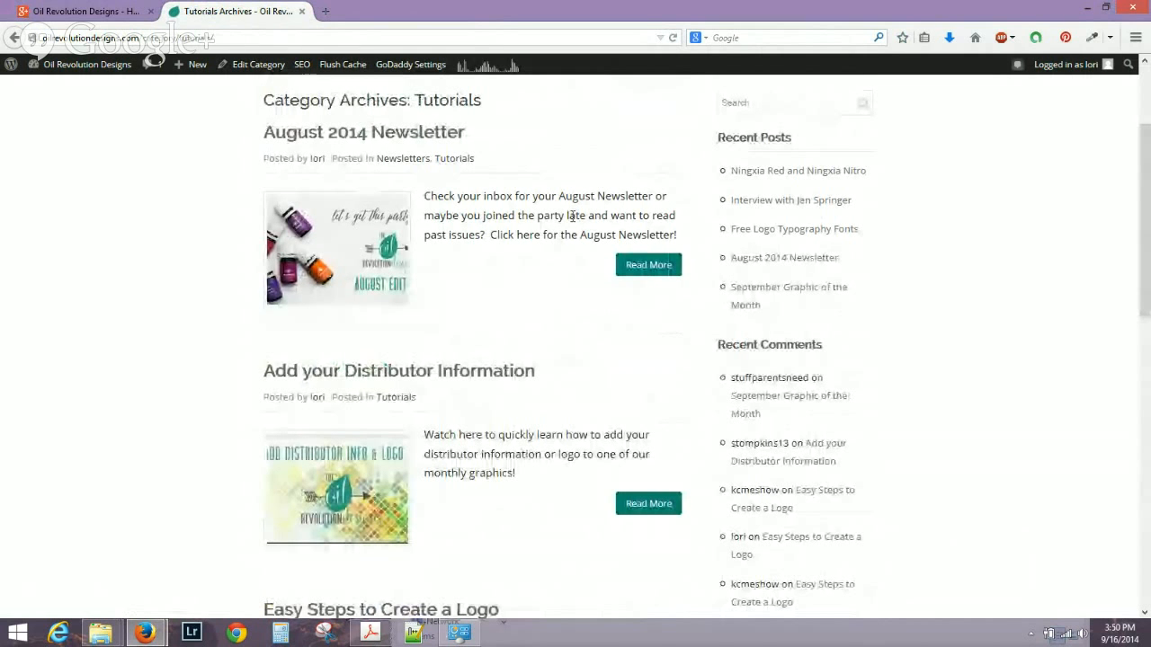
{"action": "left_click_drag", "start_coordinate": [1147, 244], "coordinate": [1145, 199]}
{"action": "left_click", "coordinate": [377, 151]}
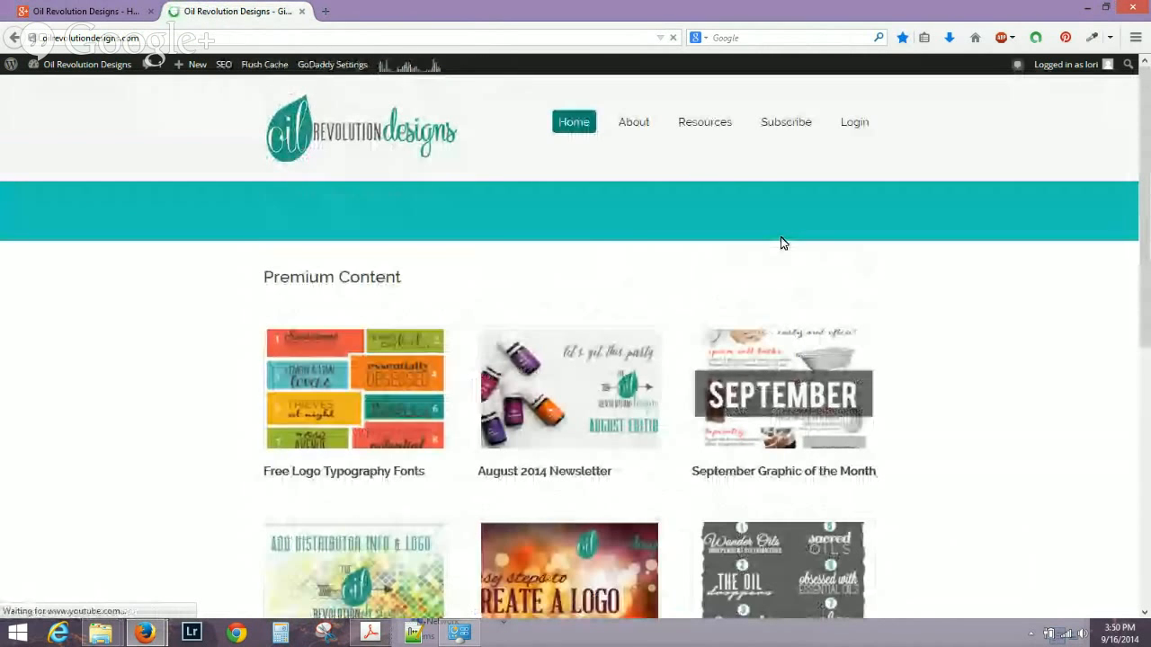
Open the Young Living Stock Images page from the Resources menu.
{"action": "mouse_move", "coordinate": [717, 124]}
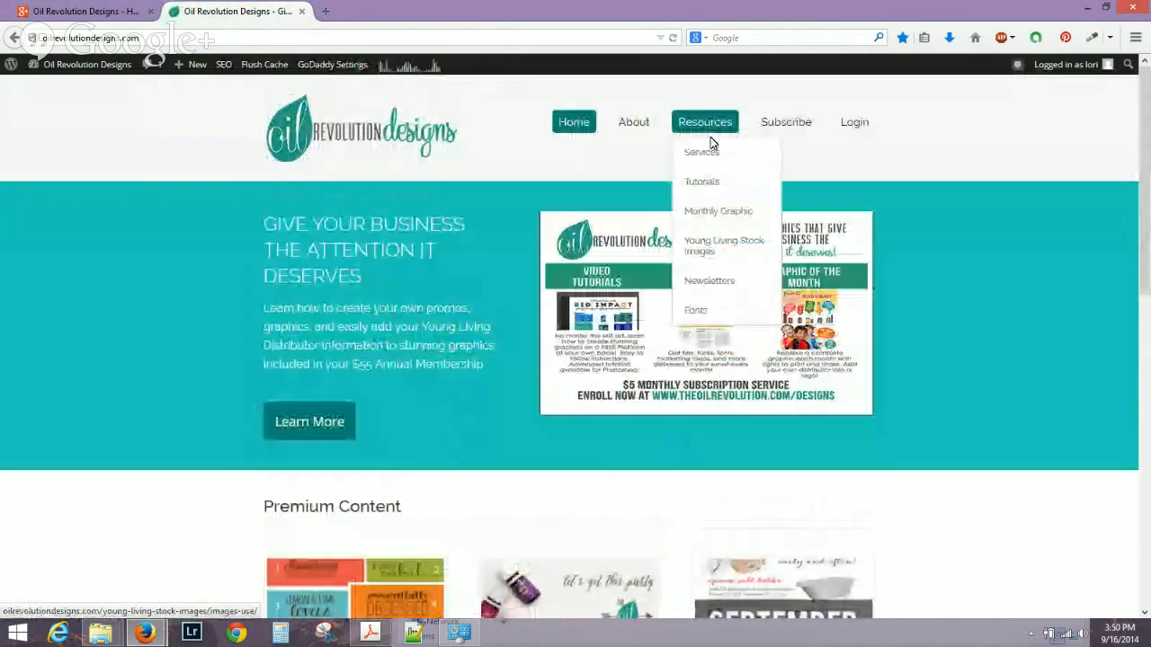
{"action": "mouse_move", "coordinate": [699, 248]}
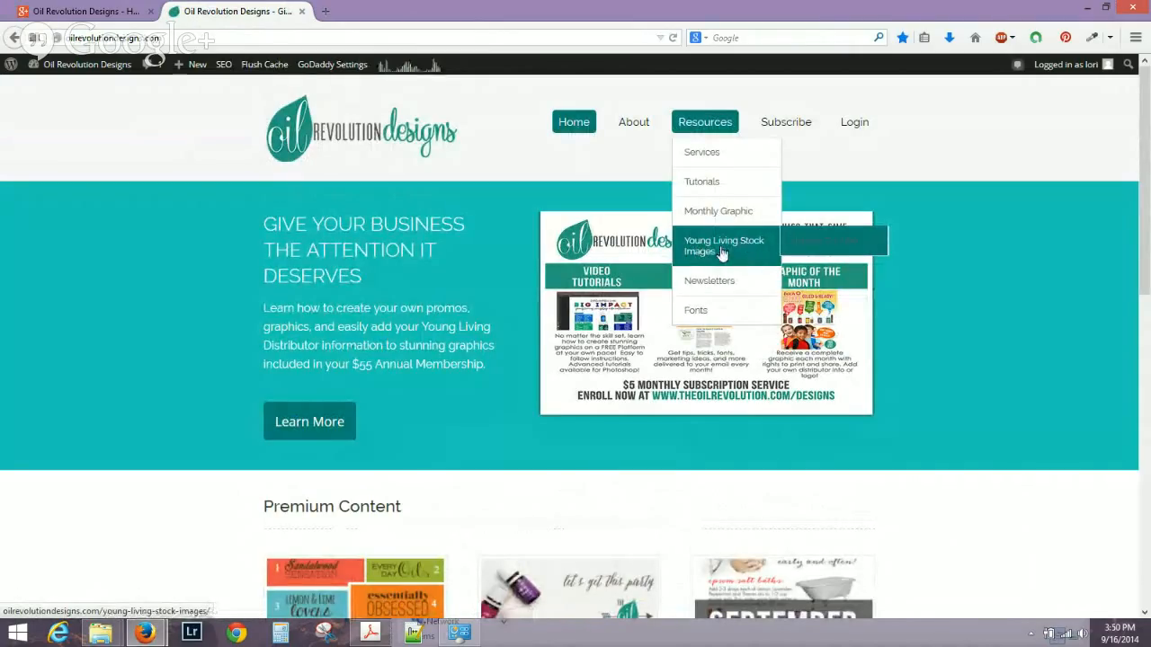
{"action": "left_click", "coordinate": [698, 249]}
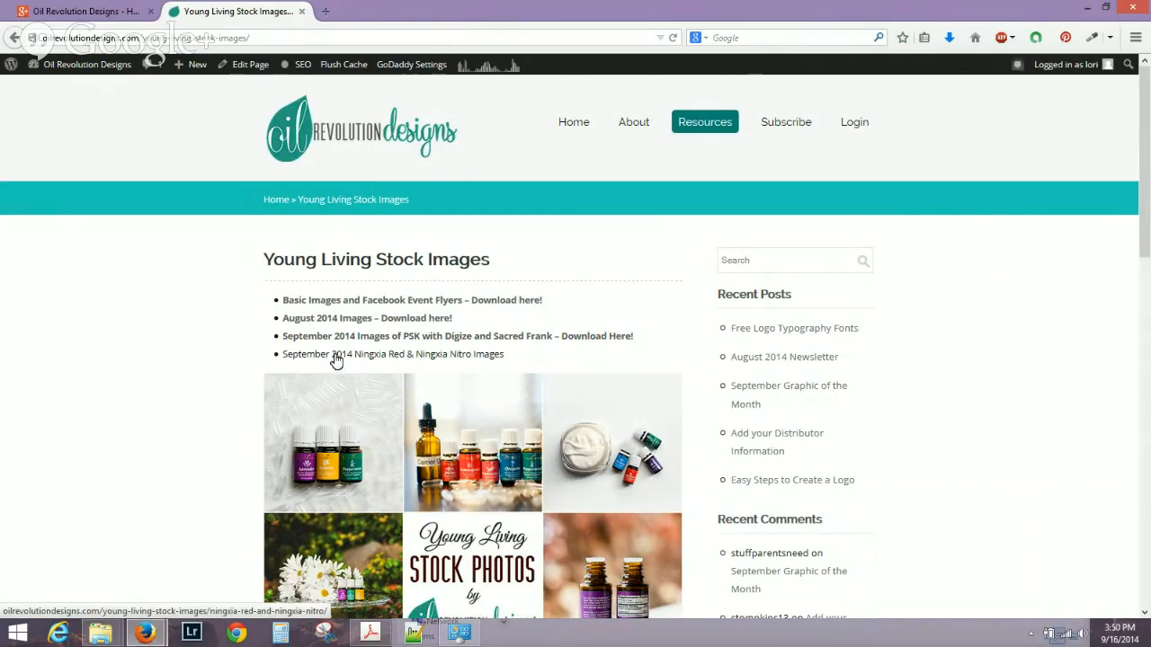
In the Ningxia Red & Nitro gallery, keep only Ningxia Red Image ticked and download it.
{"action": "left_click", "coordinate": [337, 356]}
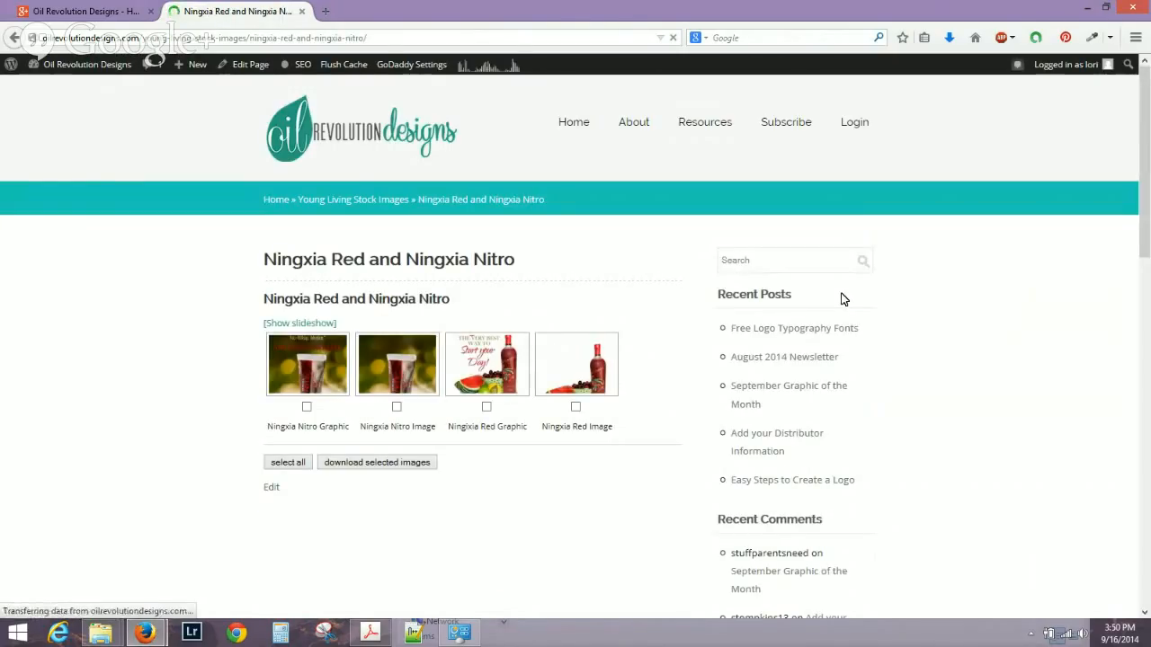
{"action": "left_click", "coordinate": [294, 467]}
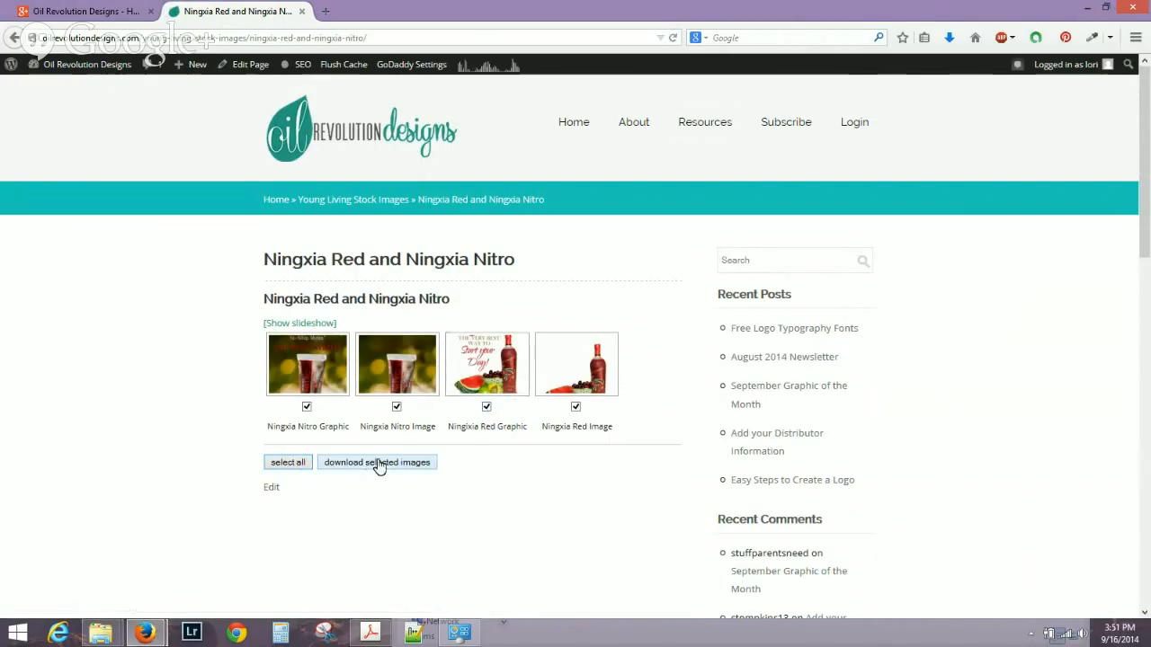
{"action": "left_click", "coordinate": [306, 408]}
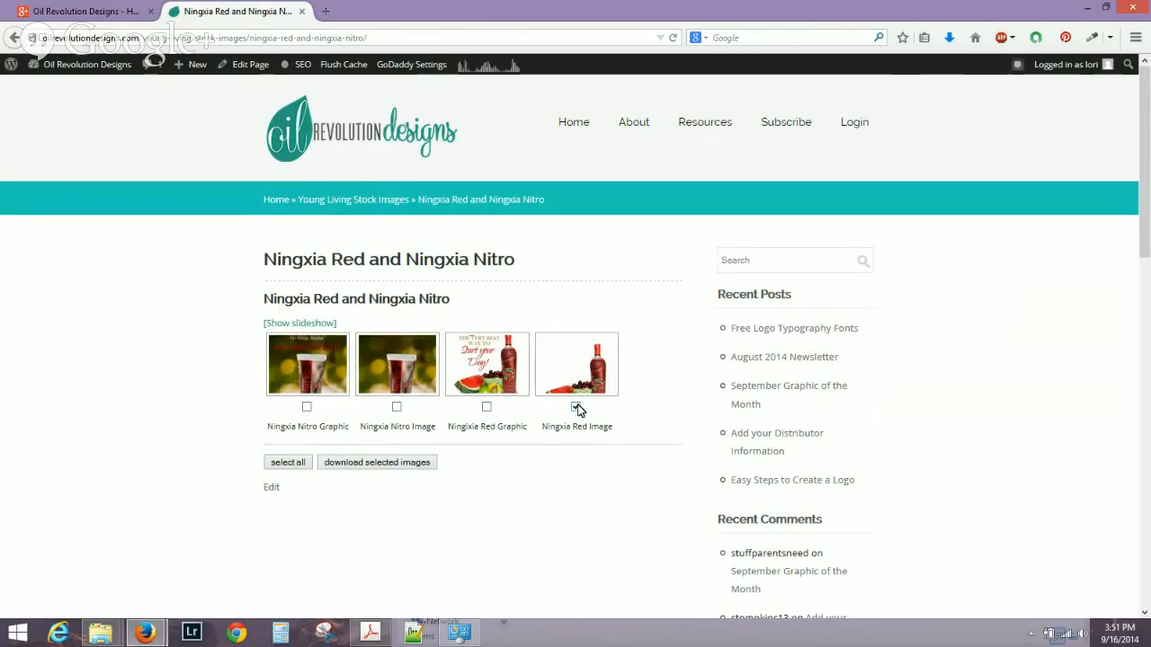
{"action": "left_click", "coordinate": [342, 465]}
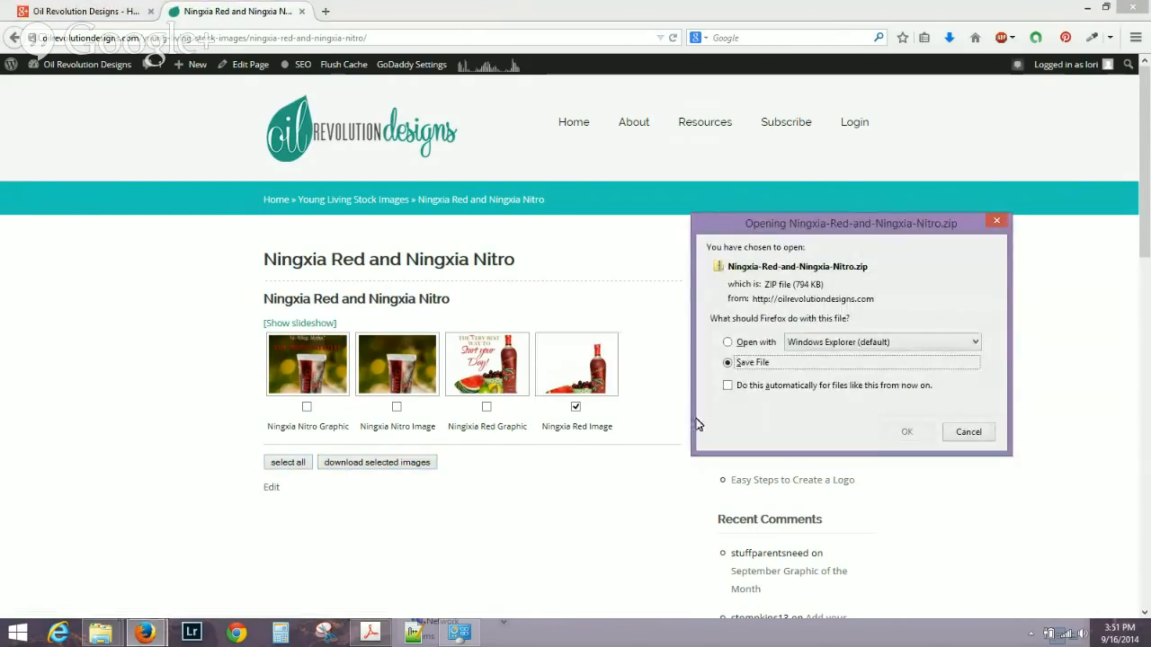
Save Ningxia-Red-and-Ningxia-Nitro.zip into the Desktop's Demo folder and show the downloads list.
{"action": "left_click", "coordinate": [740, 363]}
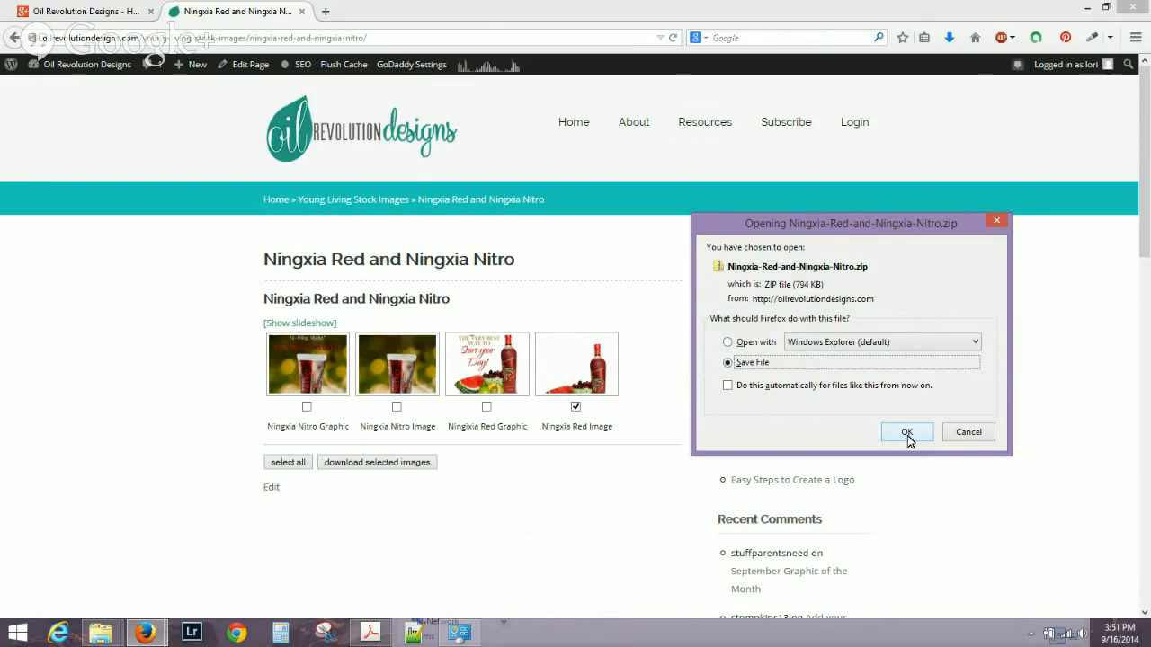
{"action": "left_click", "coordinate": [906, 432]}
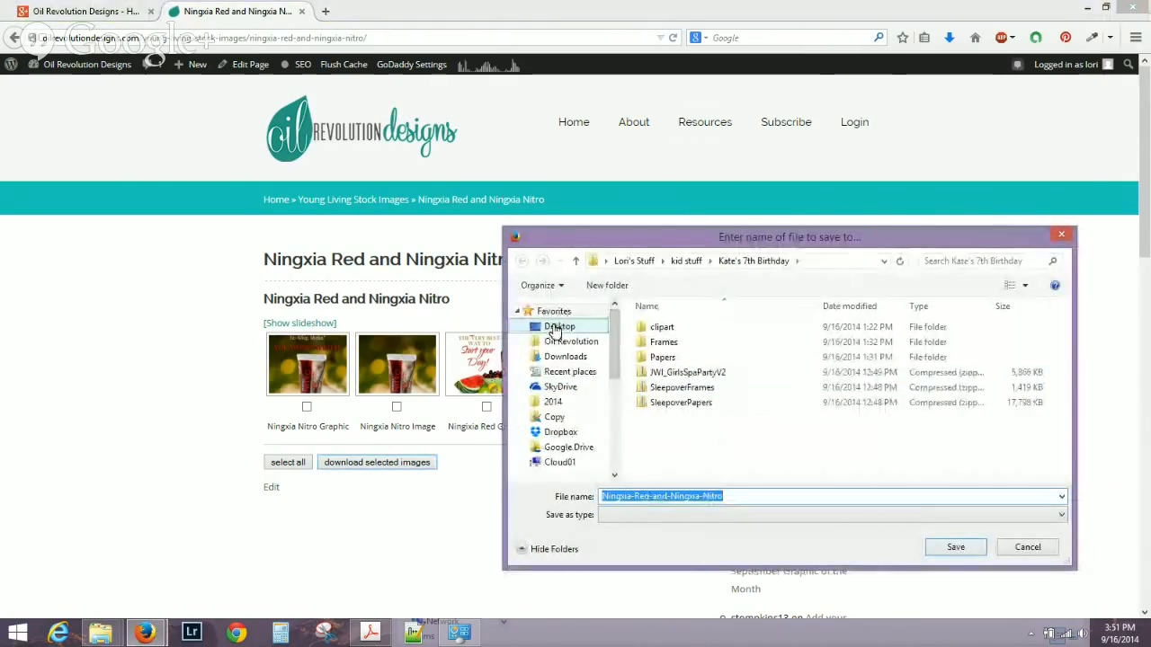
{"action": "left_click", "coordinate": [555, 328]}
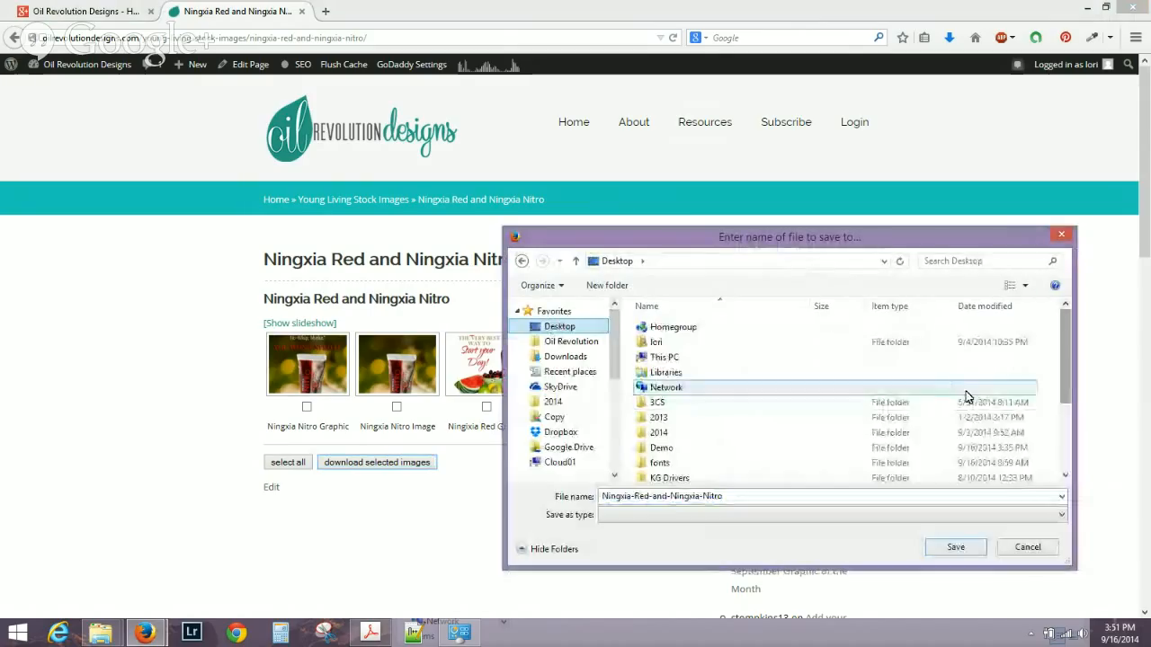
{"action": "double_click", "coordinate": [710, 450]}
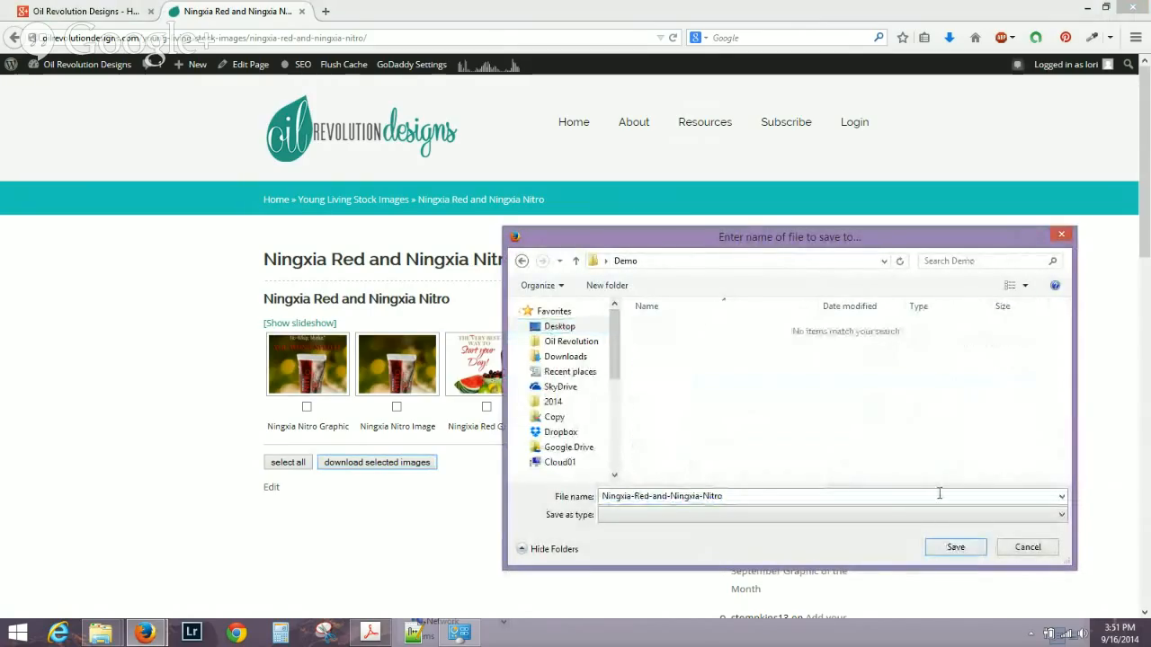
{"action": "left_click", "coordinate": [946, 544]}
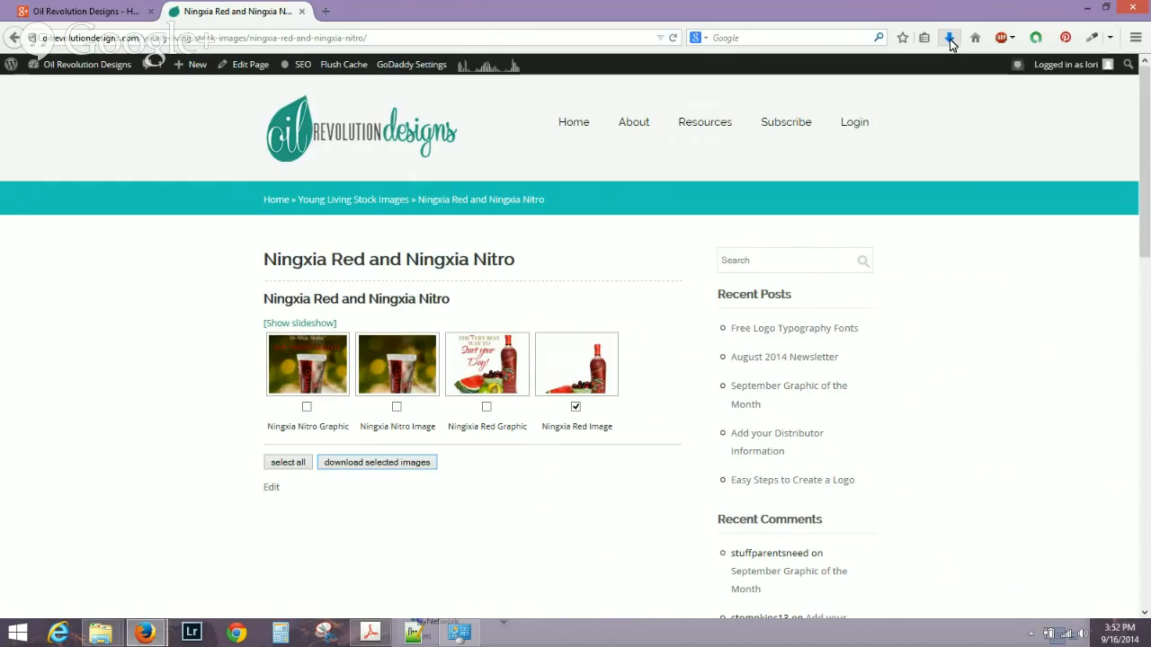
{"action": "left_click", "coordinate": [950, 39]}
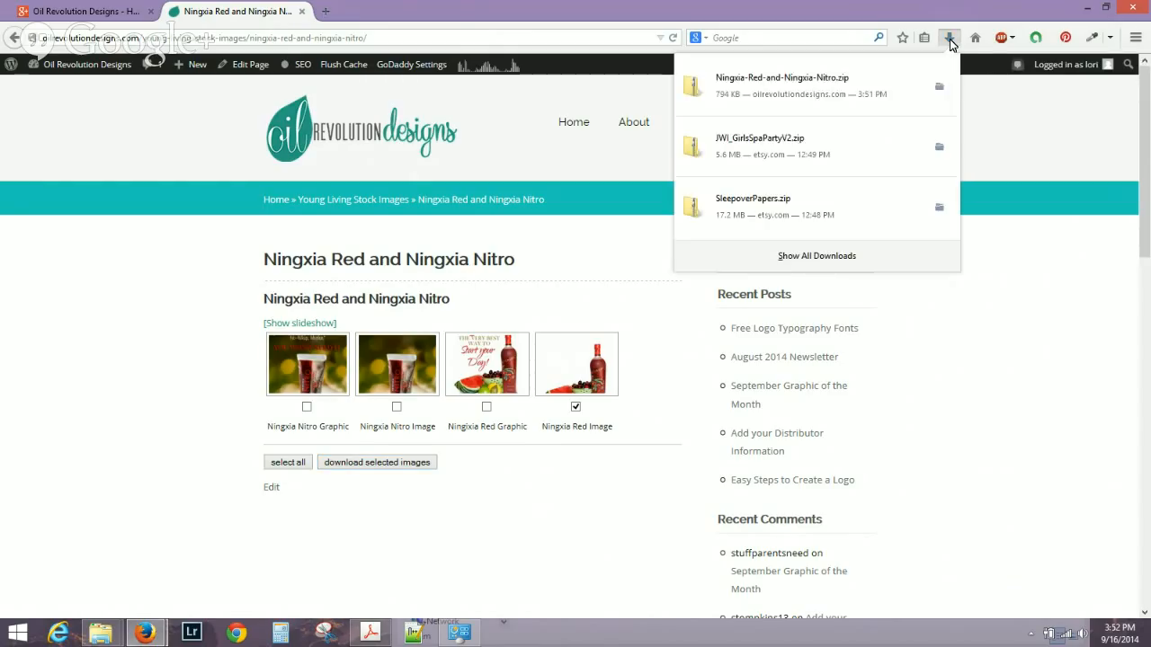
Open the downloaded zip and preview the Blank-ningxia-red image inside it.
{"action": "left_click", "coordinate": [845, 89]}
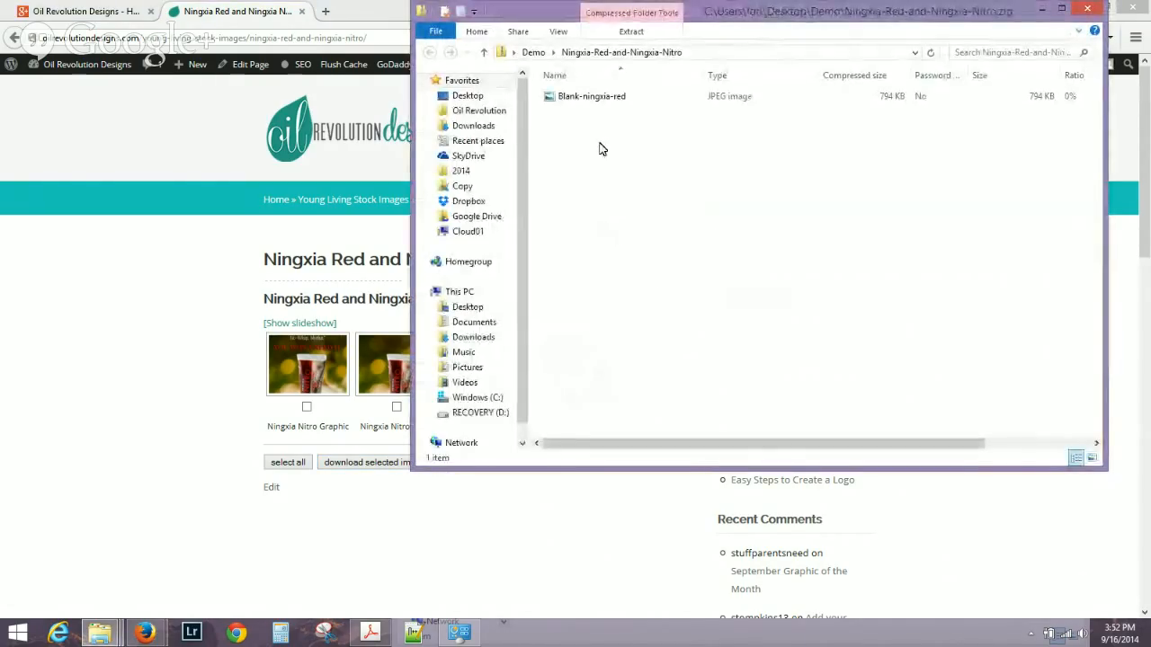
{"action": "left_click", "coordinate": [593, 100]}
{"action": "left_click", "coordinate": [592, 102]}
{"action": "double_click", "coordinate": [592, 102]}
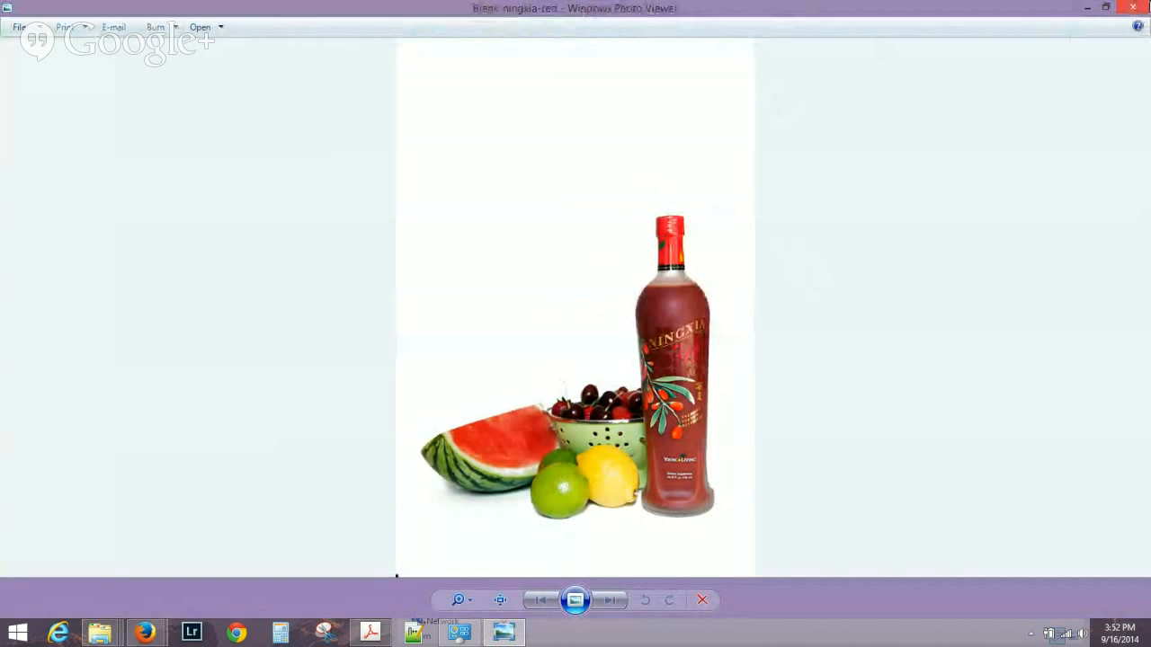
{"action": "left_click", "coordinate": [1133, 8]}
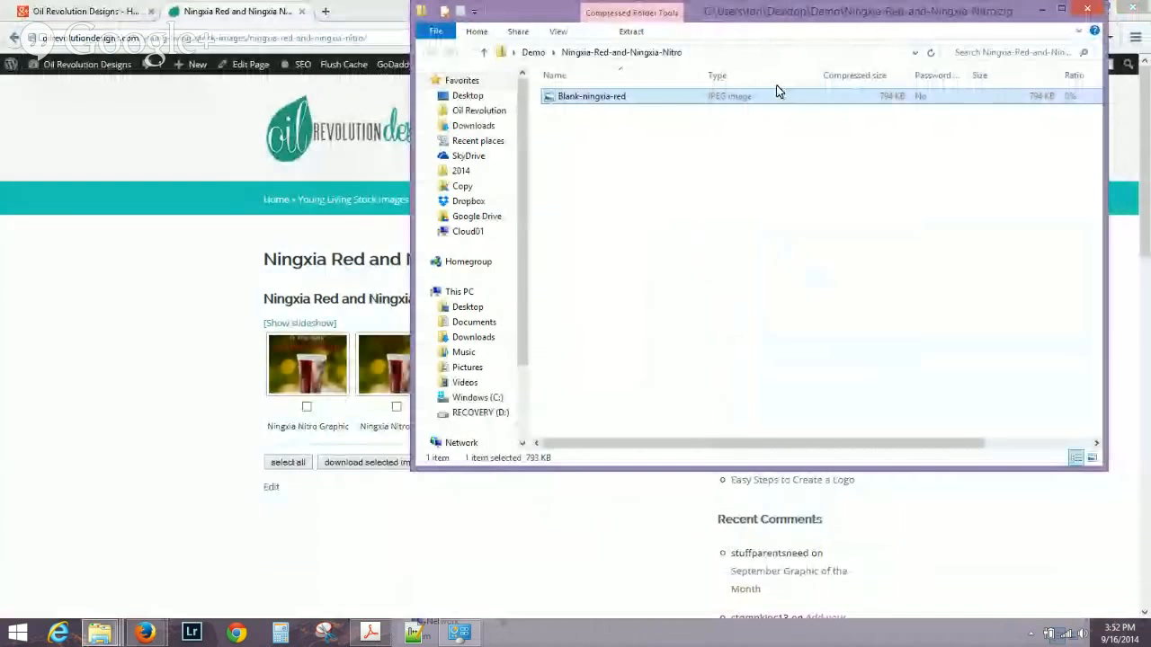
Copy Blank-ningxia-red from the zip into the Demo folder, then return to the browser.
{"action": "right_click", "coordinate": [729, 106]}
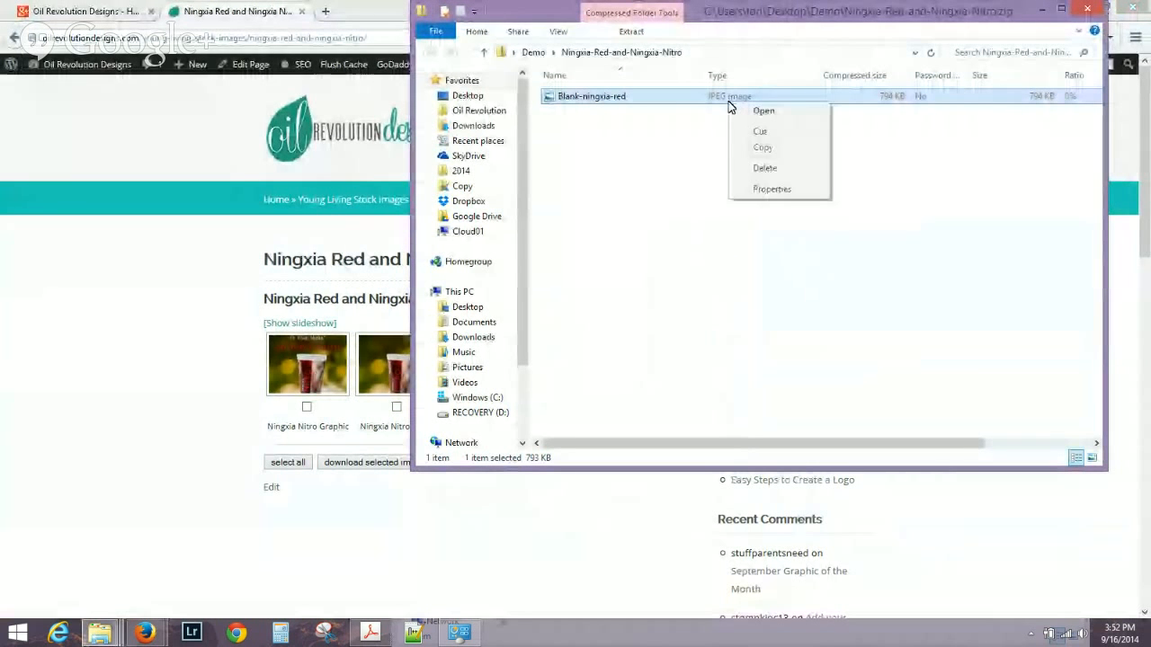
{"action": "left_click", "coordinate": [761, 150]}
{"action": "left_click", "coordinate": [534, 52]}
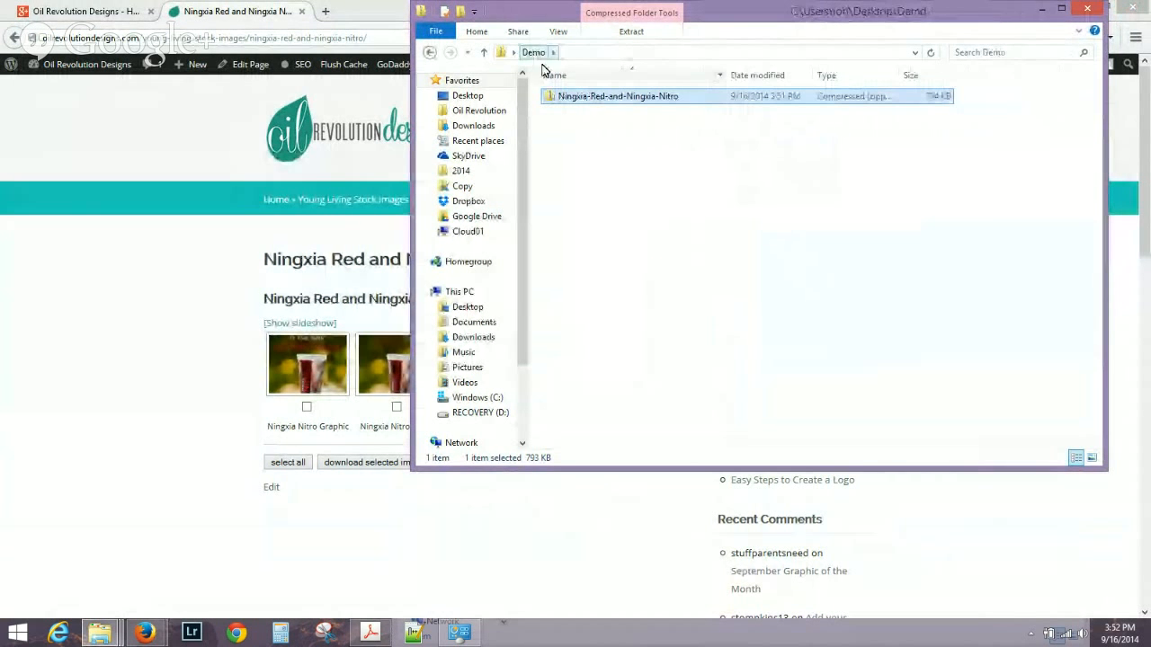
{"action": "left_click", "coordinate": [611, 217]}
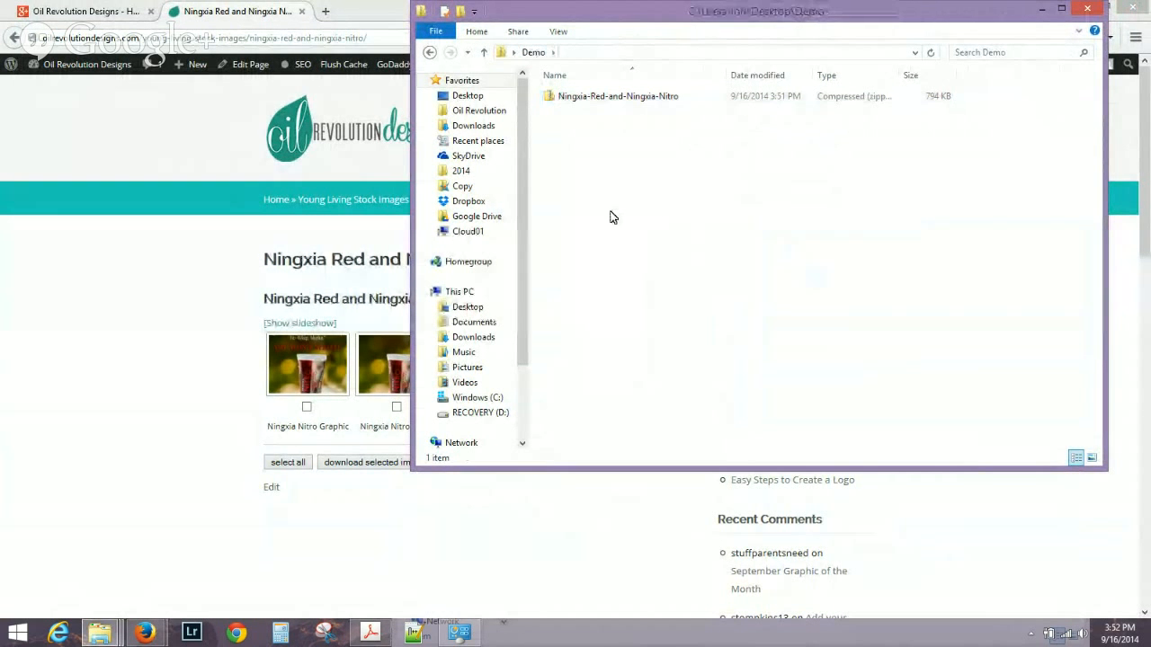
{"action": "key", "text": "ctrl+v"}
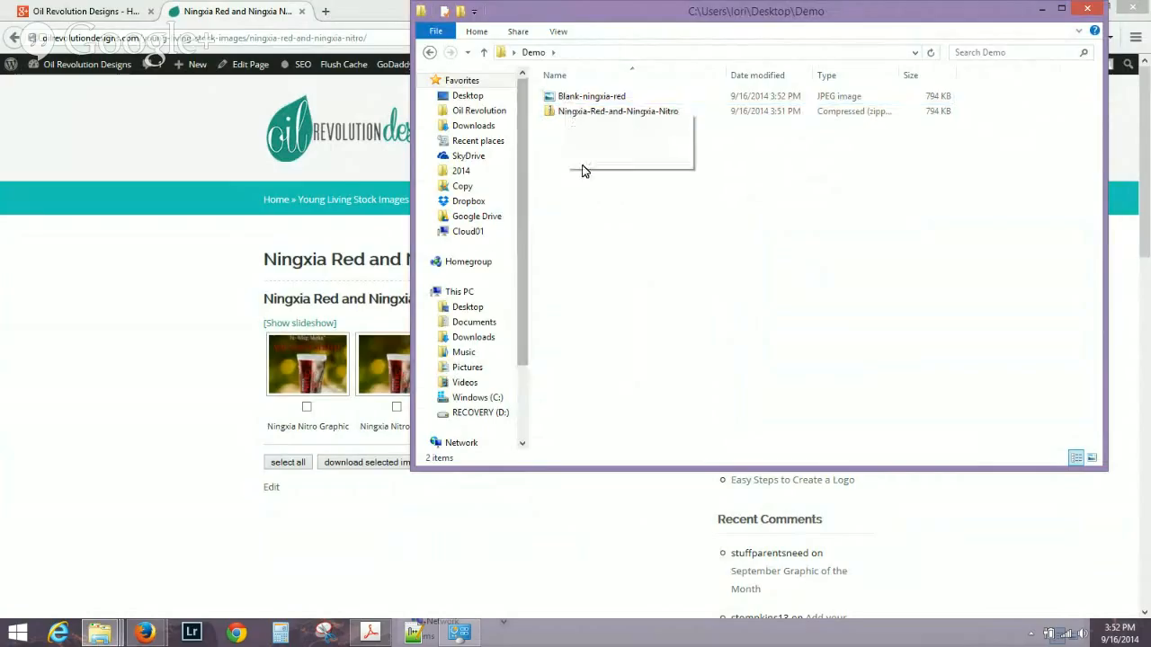
{"action": "left_click", "coordinate": [107, 311]}
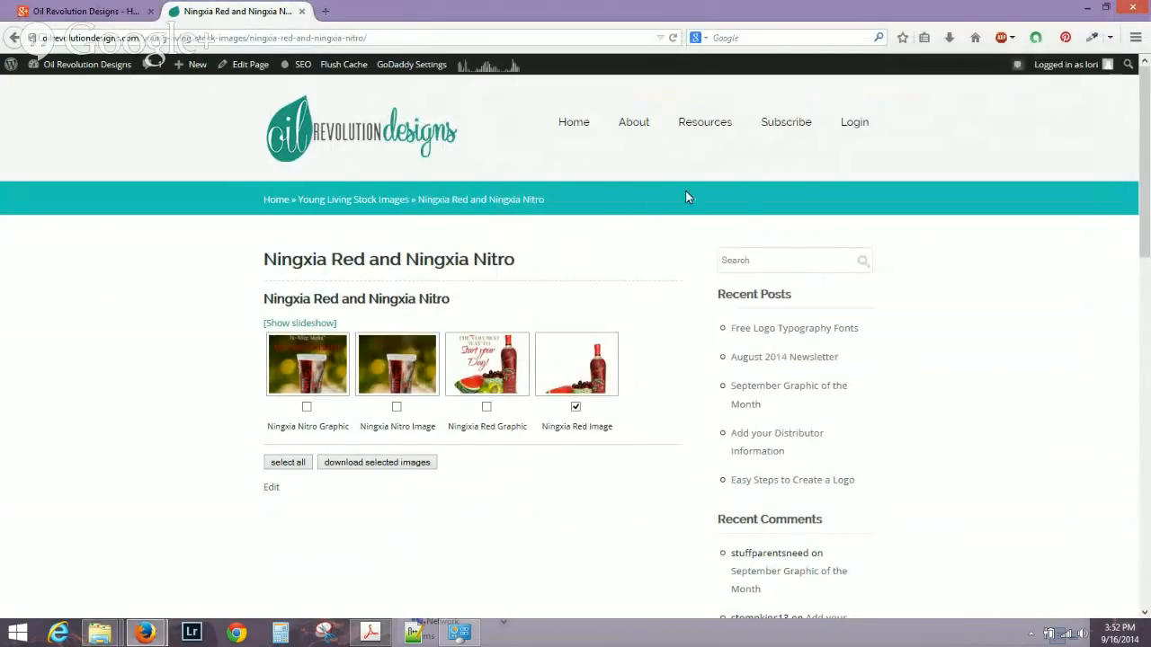
In a new tab, try loading pixlr.com/edito.
{"action": "left_click", "coordinate": [329, 18]}
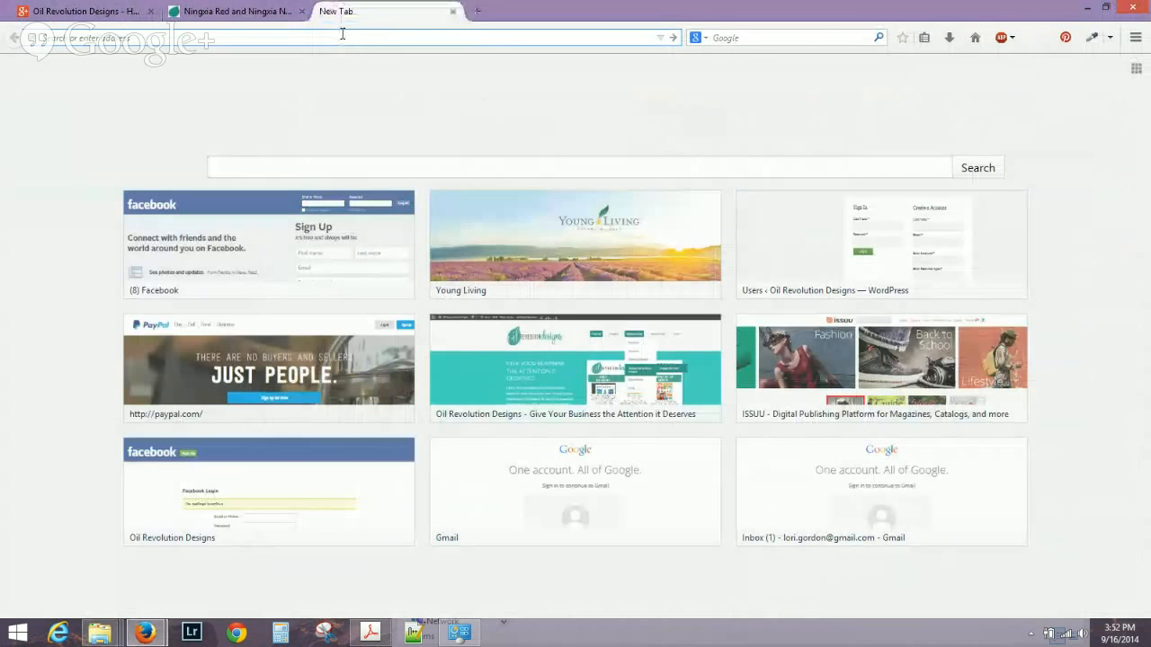
{"action": "type", "text": "pi"}
{"action": "key", "text": "BackSpace"}
{"action": "key", "text": "BackSpace"}
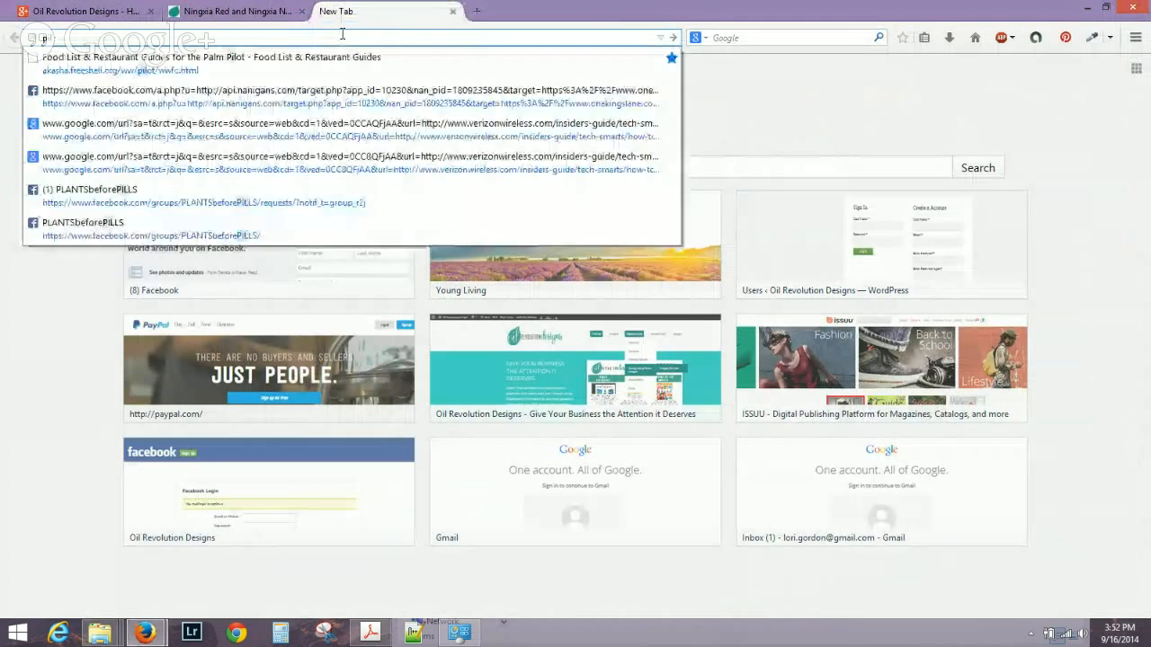
{"action": "type", "text": "pixlr.com"}
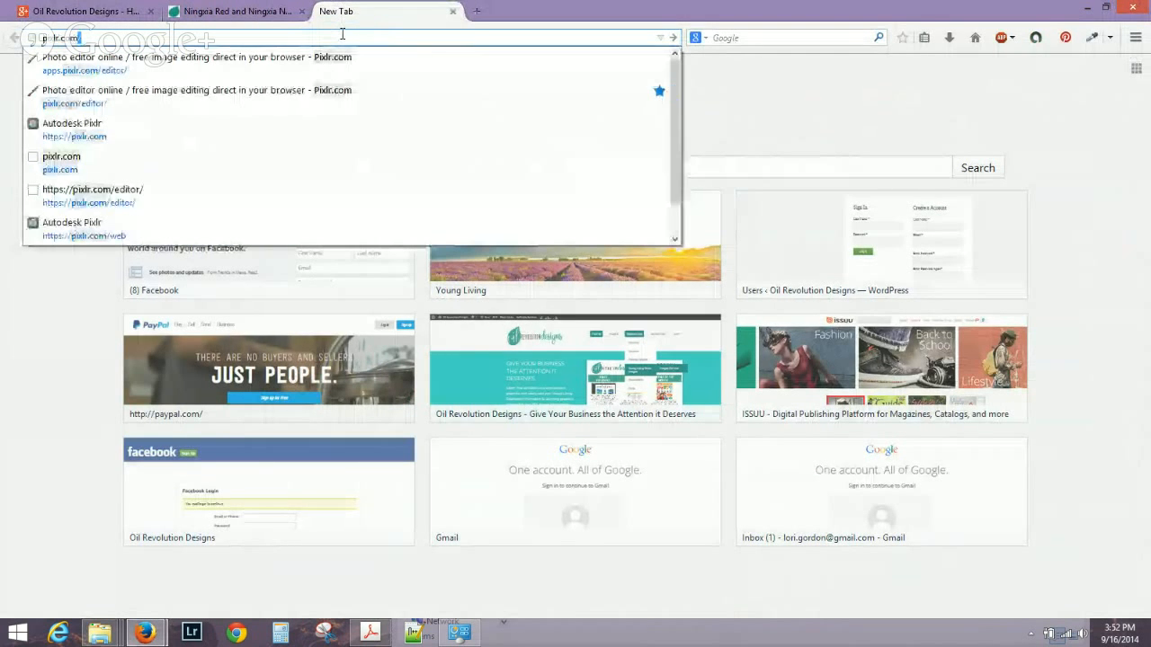
{"action": "type", "text": "/edito"}
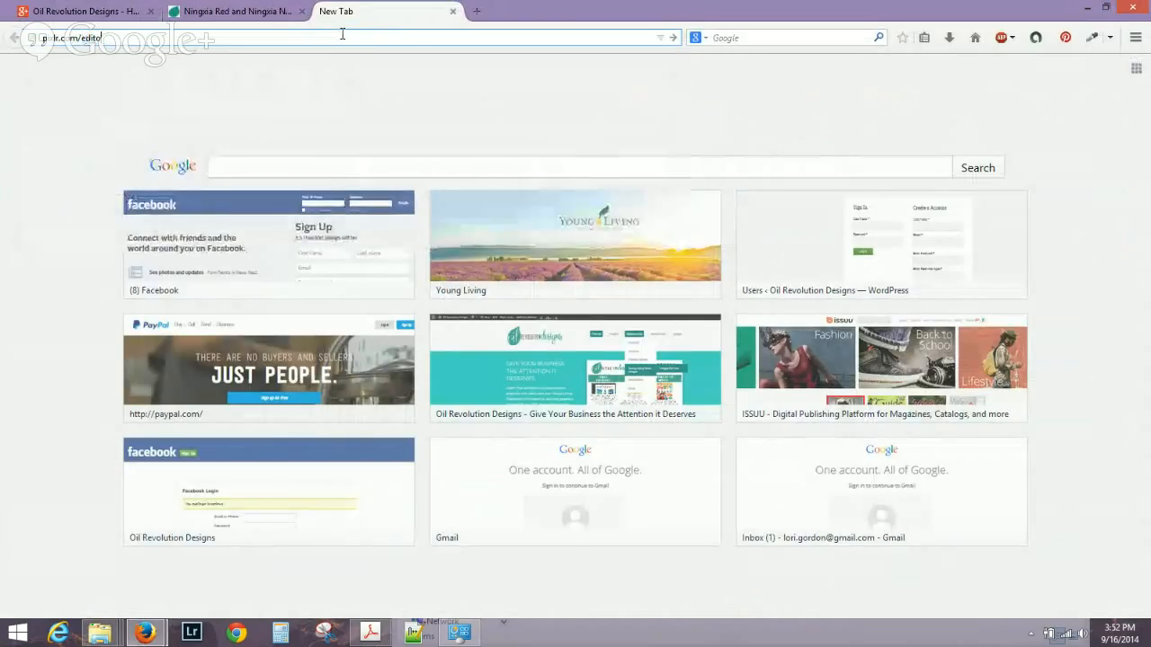
{"action": "key", "text": "Return"}
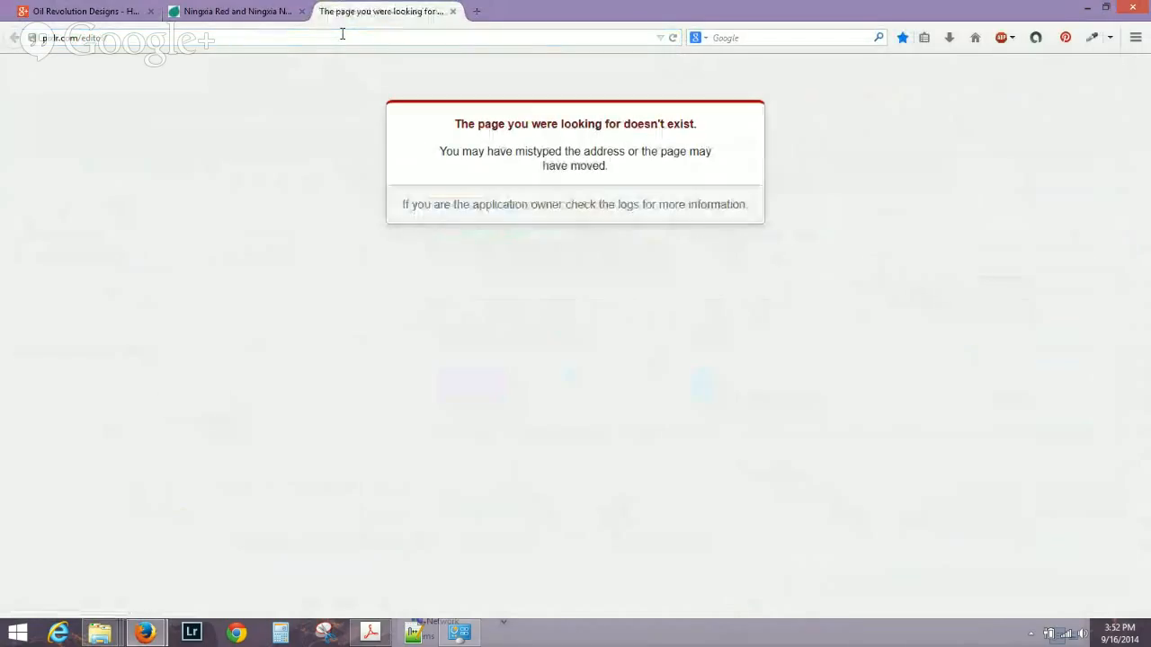
{"action": "left_click", "coordinate": [144, 40]}
{"action": "key", "text": "BackSpace"}
{"action": "type", "text": "pi"}
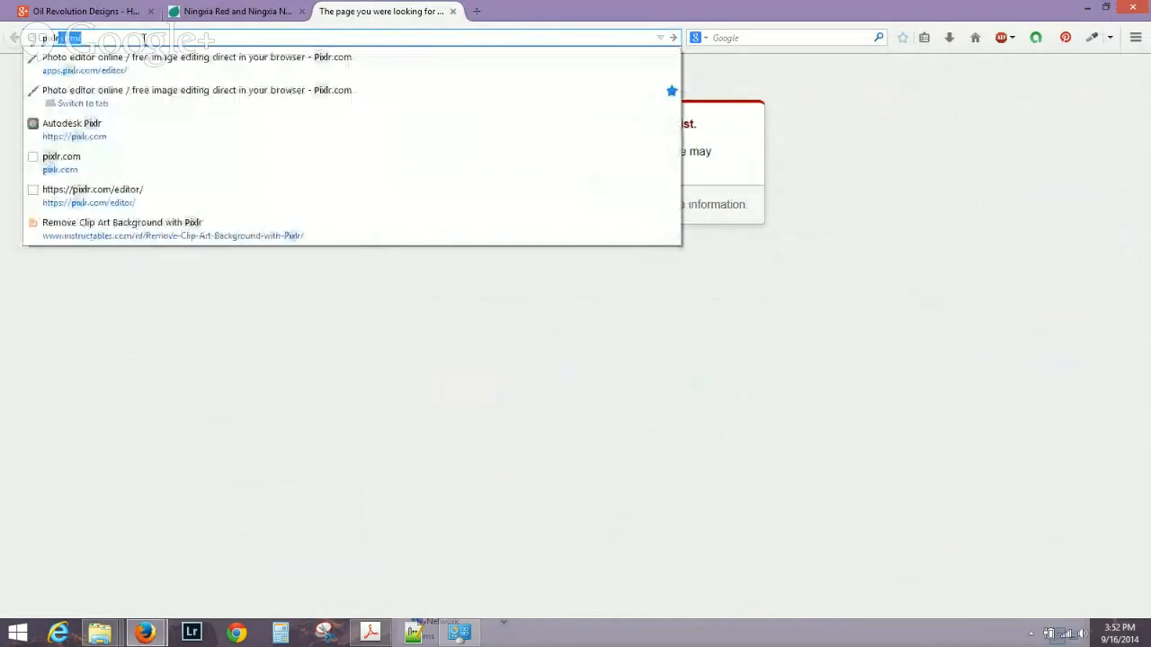
{"action": "type", "text": "xlr.com/edito"}
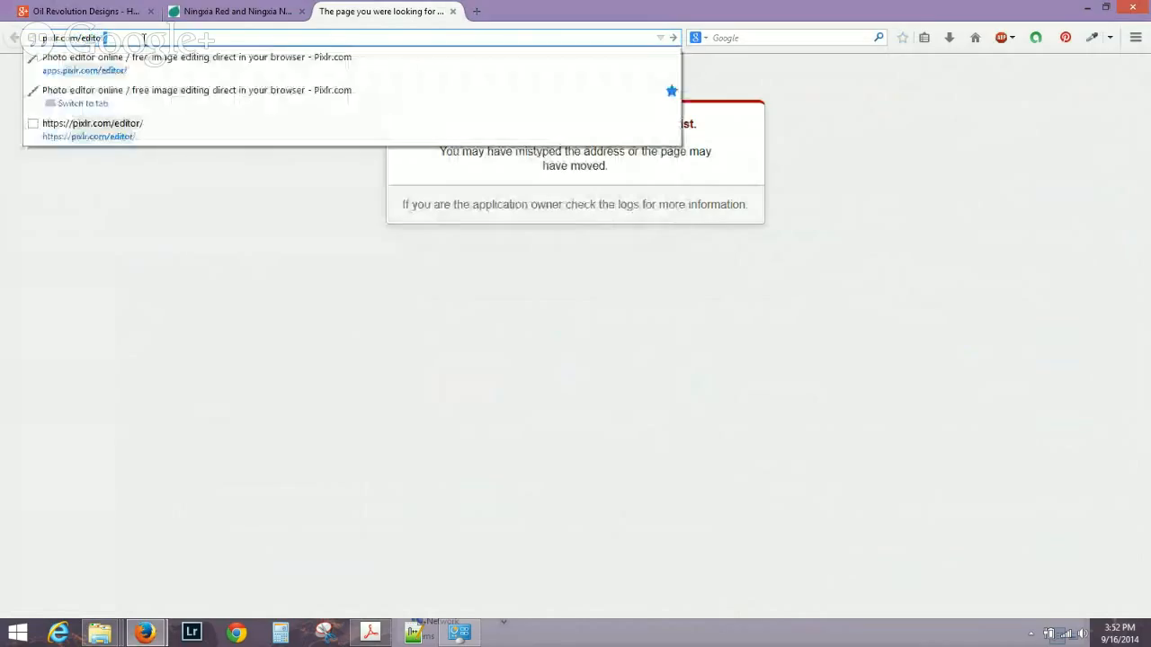
{"action": "key", "text": "Return"}
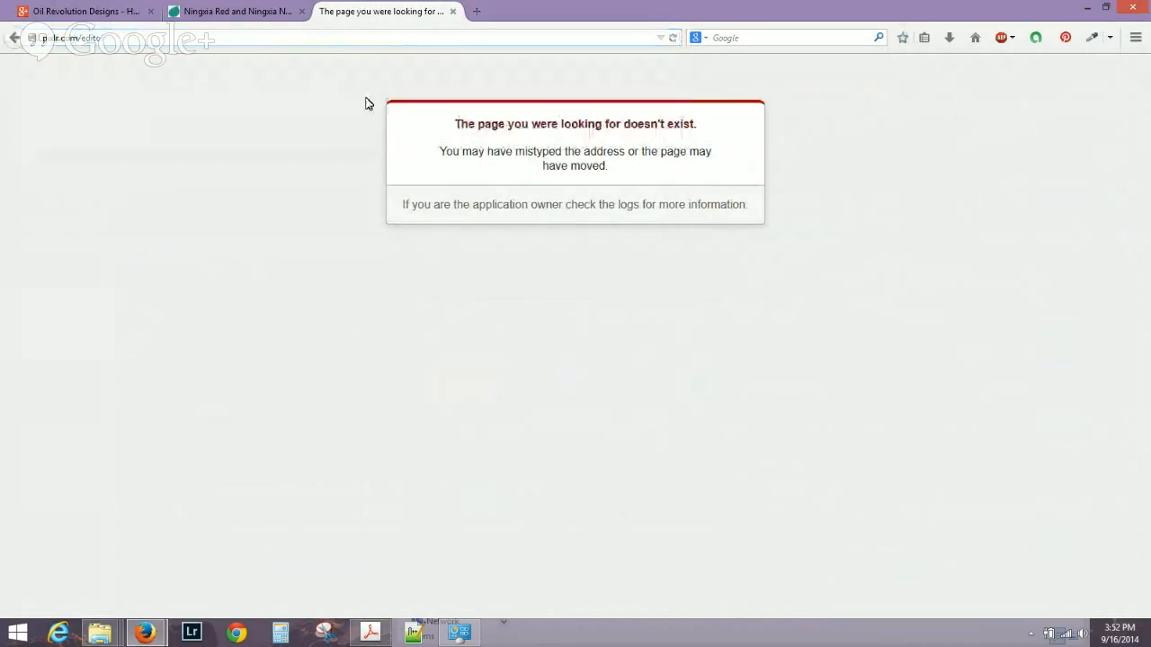
Trim the address to the Pixlr homepage and launch the Pixlr Editor web app.
{"action": "left_click", "coordinate": [119, 40]}
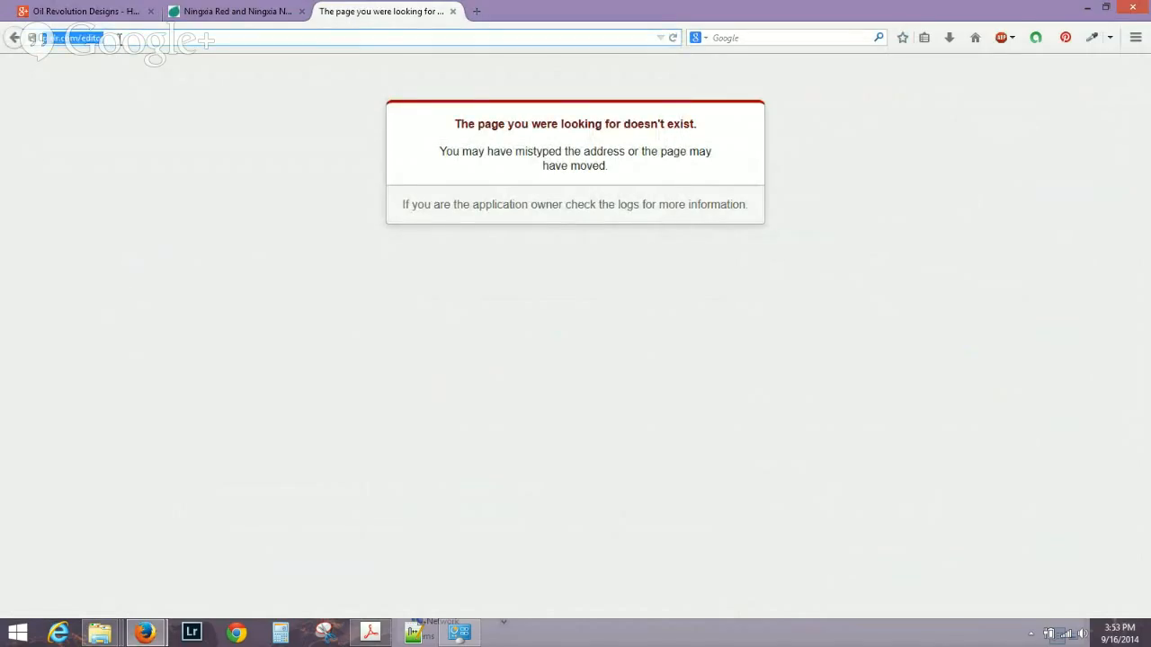
{"action": "left_click", "coordinate": [85, 38]}
{"action": "key", "text": "BackSpace"}
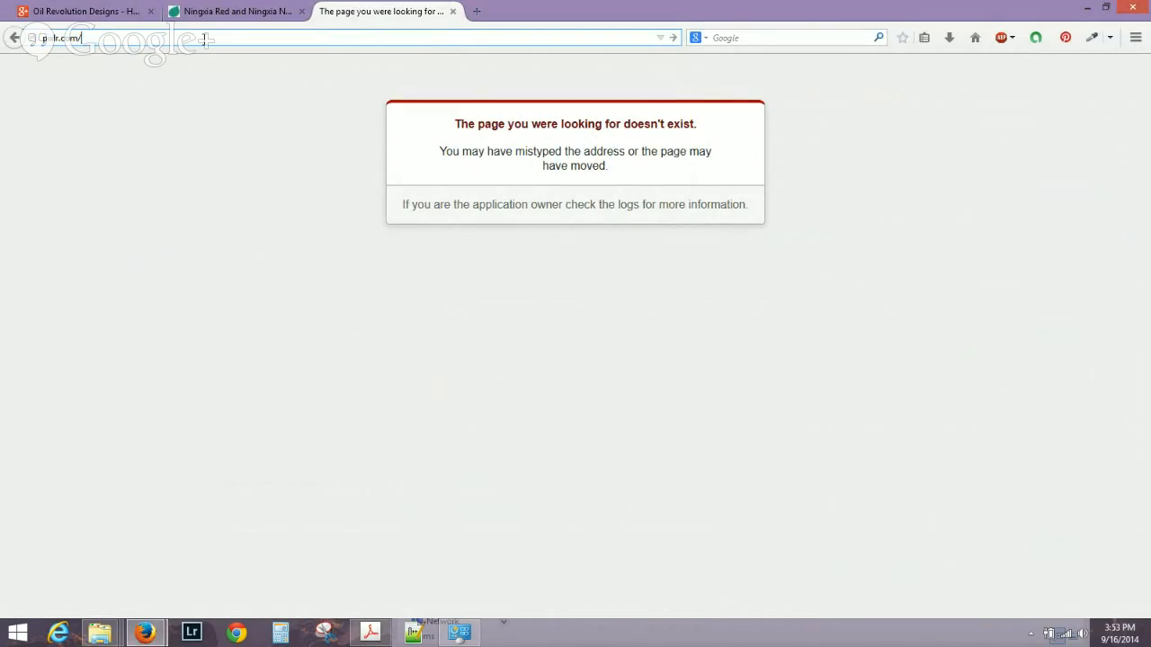
{"action": "key", "text": "Return"}
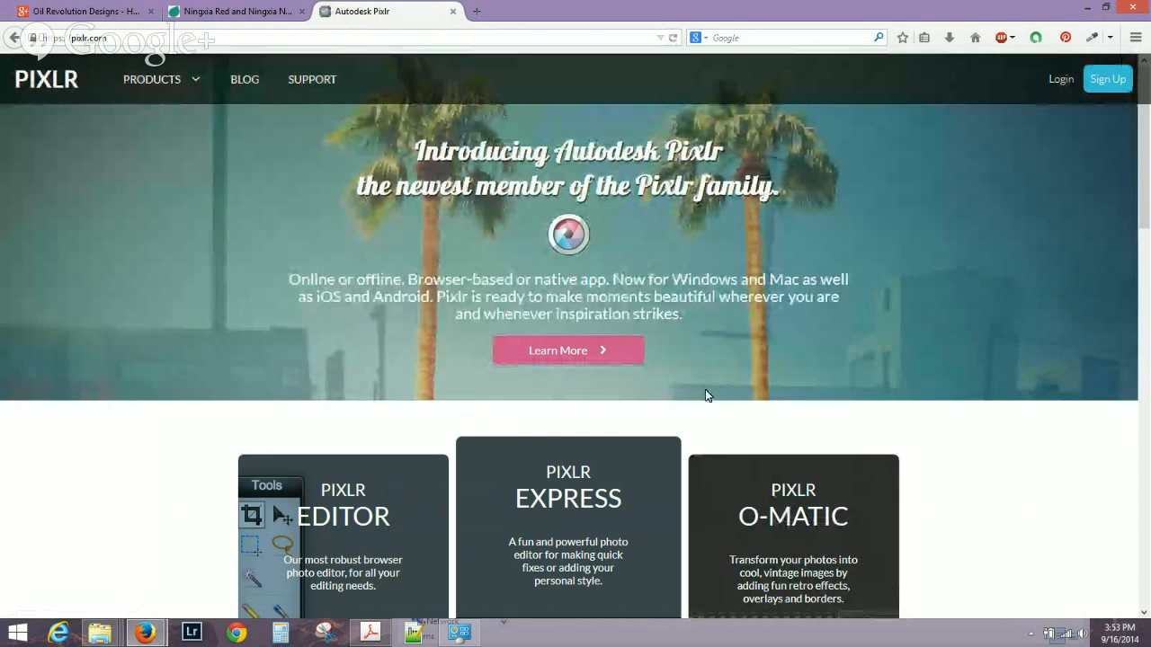
{"action": "scroll", "coordinate": [363, 329], "scroll_direction": "down", "scroll_amount": 4}
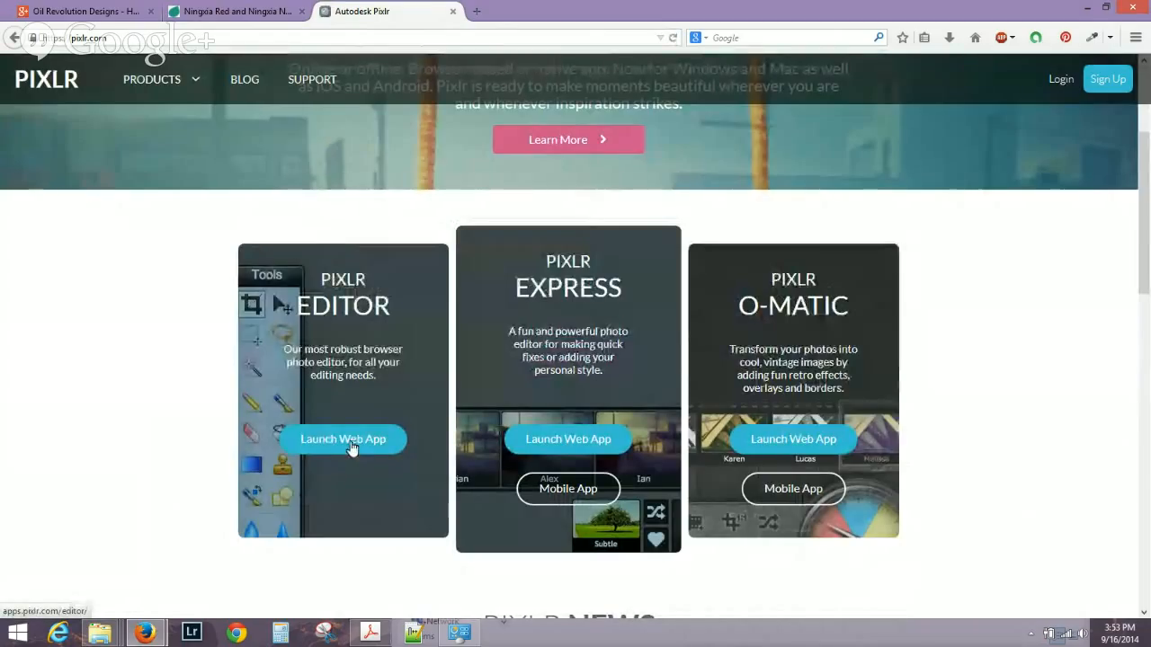
{"action": "left_click", "coordinate": [351, 447]}
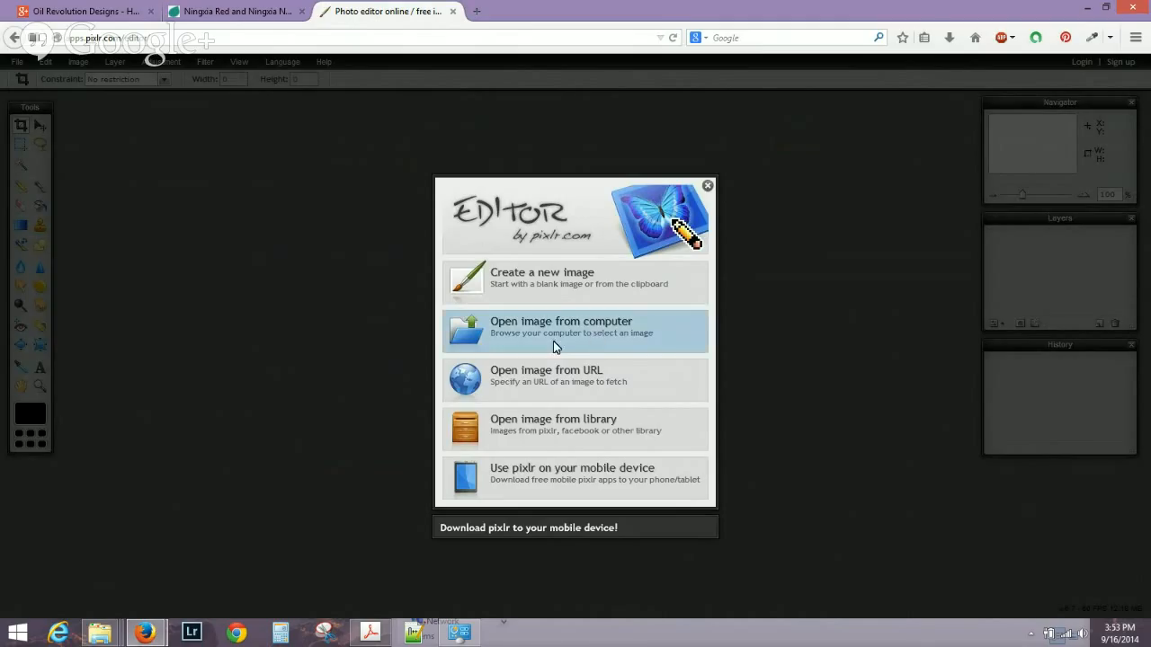
Choose Open image from computer and browse the Desktop in the file dialog.
{"action": "left_click", "coordinate": [528, 333]}
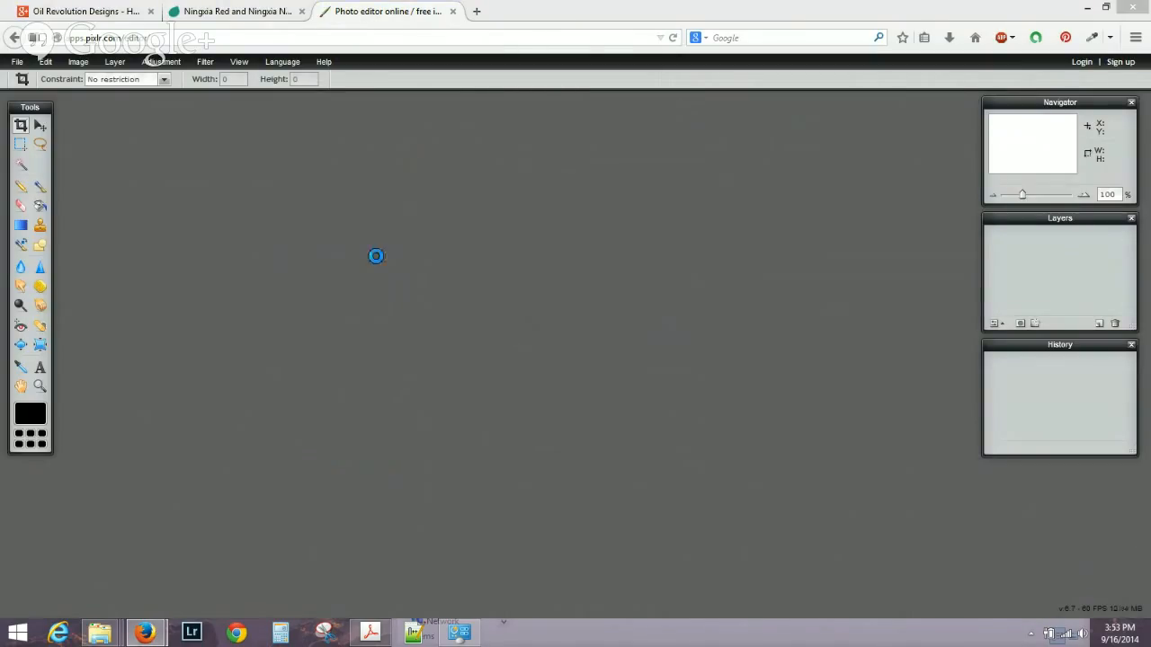
{"action": "left_click_drag", "start_coordinate": [175, 13], "coordinate": [349, 87]}
{"action": "scroll", "coordinate": [289, 288], "scroll_direction": "up", "scroll_amount": 4}
{"action": "left_click", "coordinate": [231, 174]}
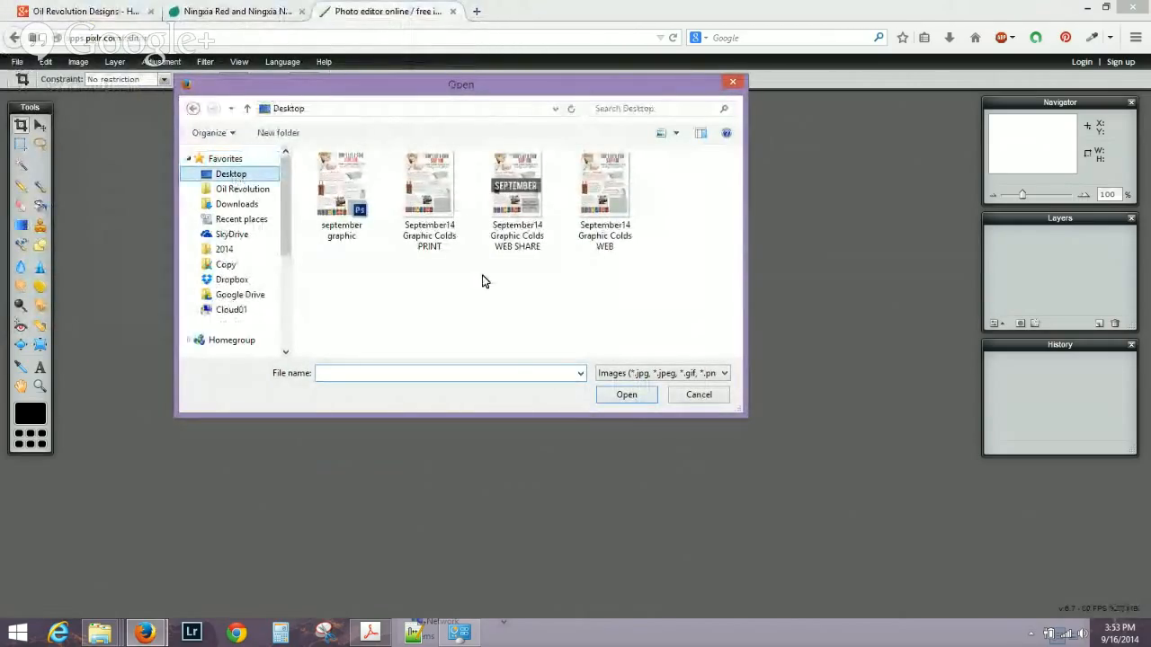
{"action": "left_click_drag", "start_coordinate": [733, 210], "coordinate": [735, 164]}
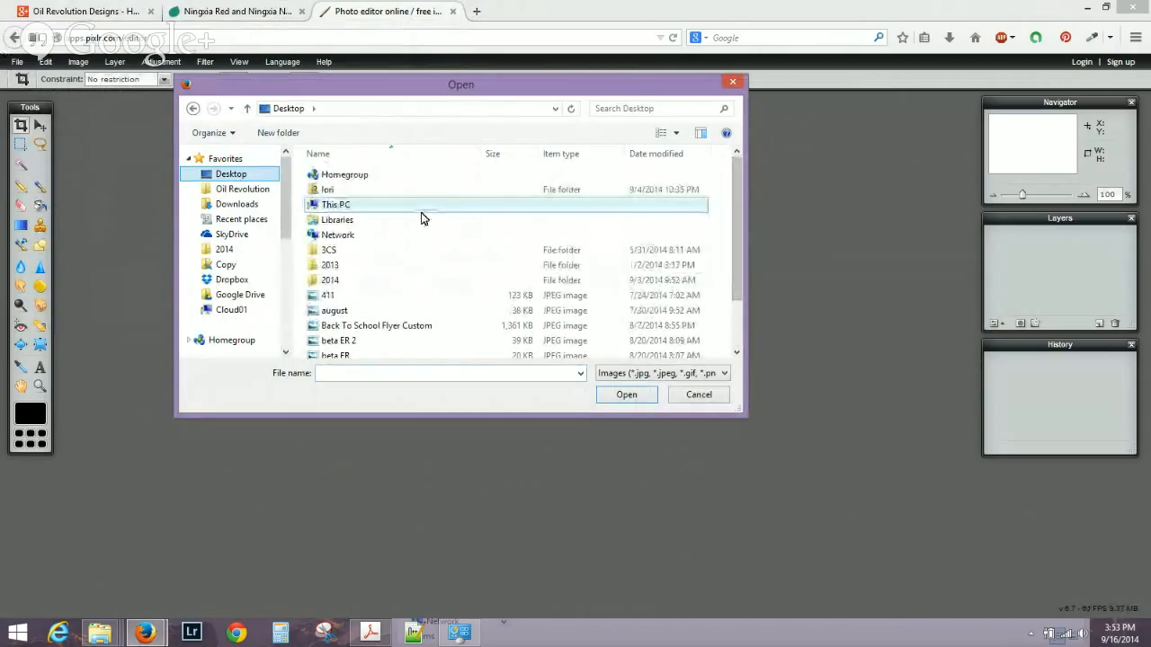
{"action": "left_click_drag", "start_coordinate": [732, 227], "coordinate": [738, 152]}
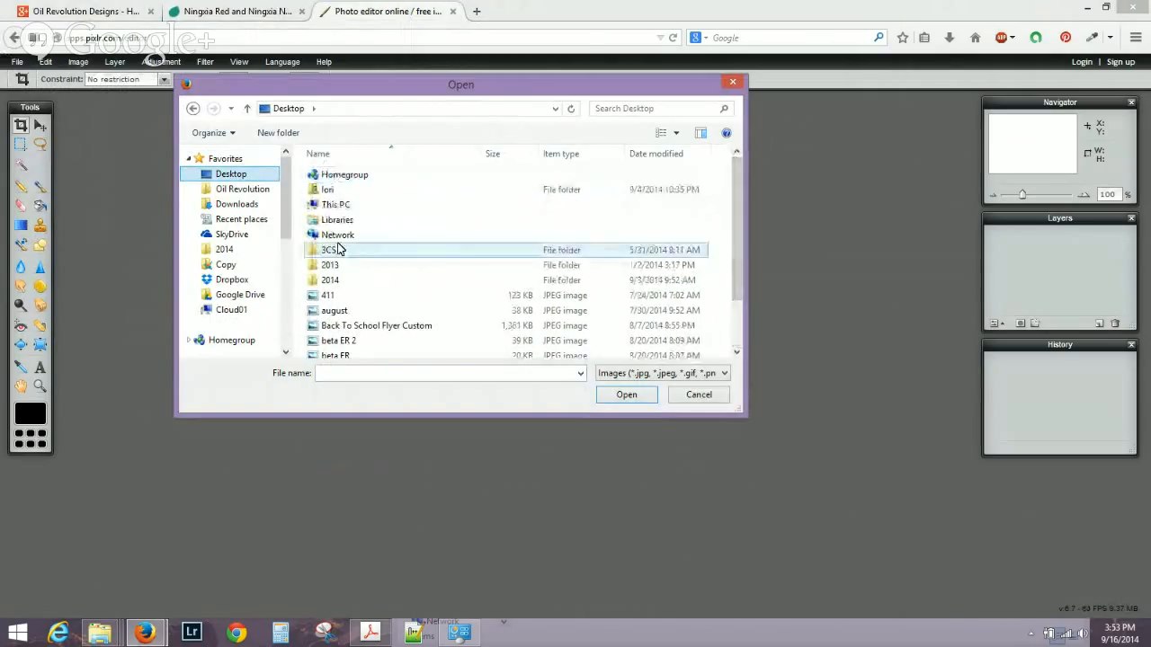
{"action": "double_click", "coordinate": [329, 279]}
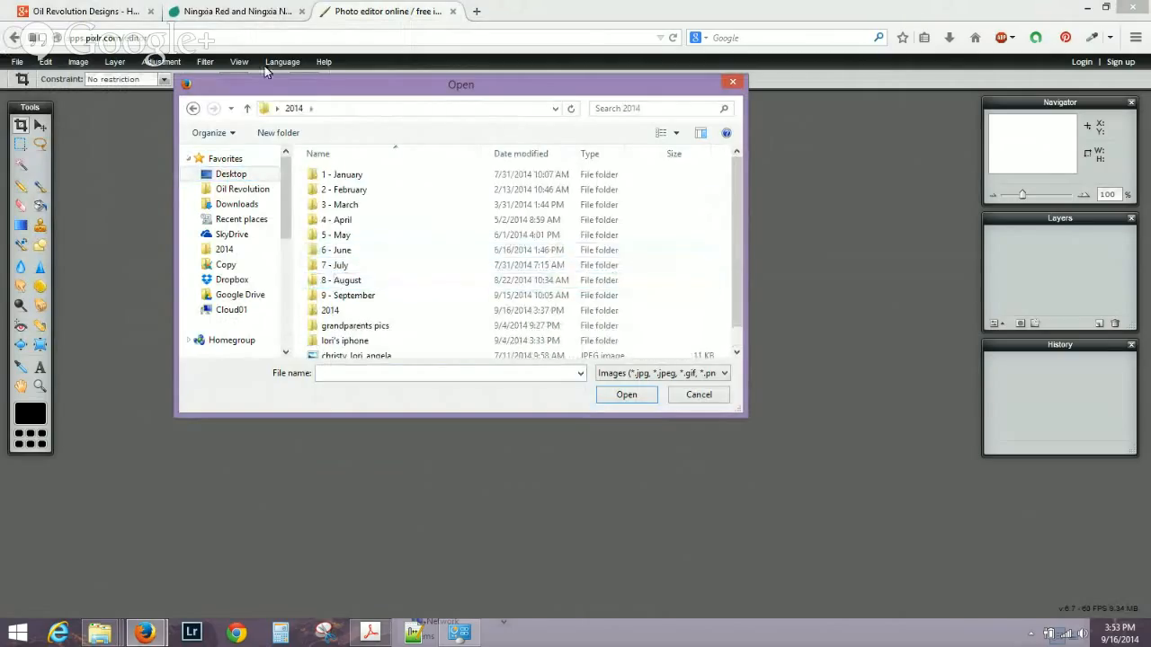
{"action": "left_click", "coordinate": [249, 108]}
In the Demo folder, select Blank-ningxia-red in large thumbnails and paste it onto the Desktop.
{"action": "key", "text": "alt+Tab"}
{"action": "key", "text": "alt+Tab"}
{"action": "key", "text": "alt+Tab"}
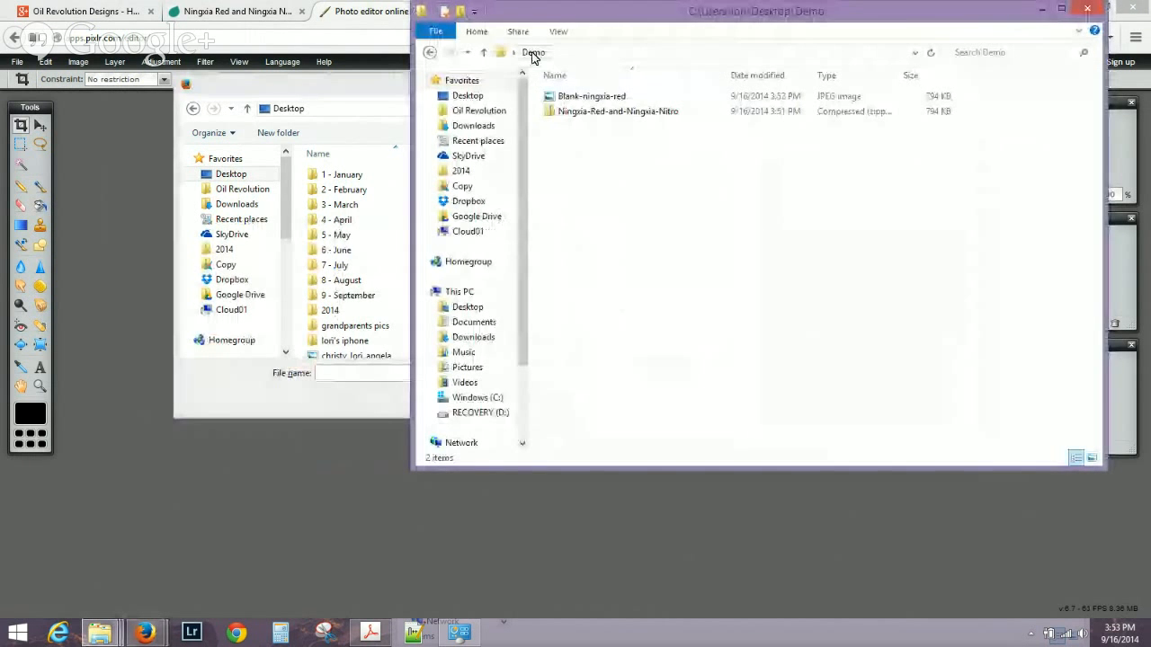
{"action": "left_click", "coordinate": [533, 57]}
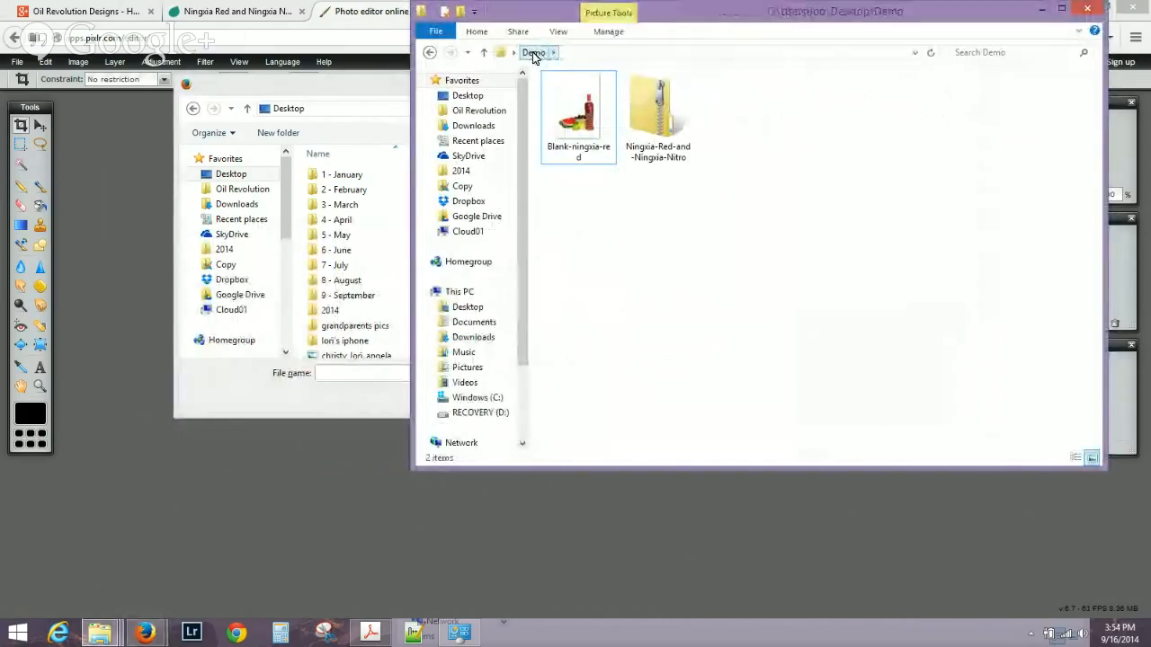
{"action": "left_click", "coordinate": [591, 126]}
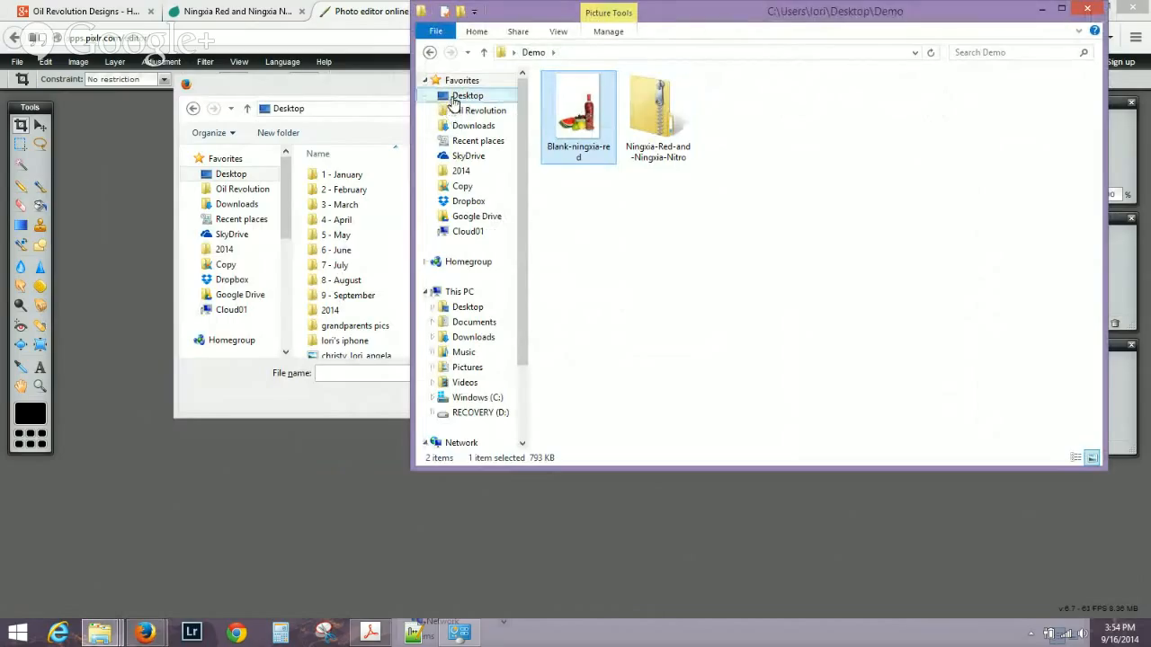
{"action": "left_click", "coordinate": [467, 95]}
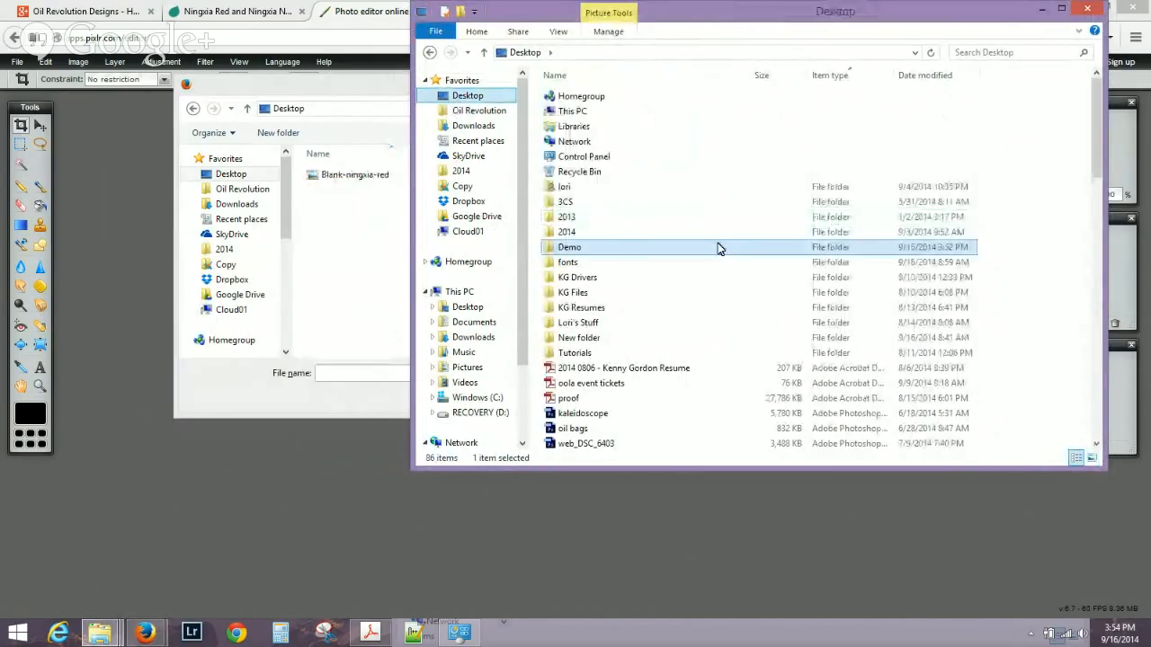
{"action": "key", "text": "ctrl+v"}
{"action": "left_click", "coordinate": [341, 254]}
Open the Blank-ningxia-red photo and maximize its window to fill the workspace.
{"action": "left_click", "coordinate": [339, 176]}
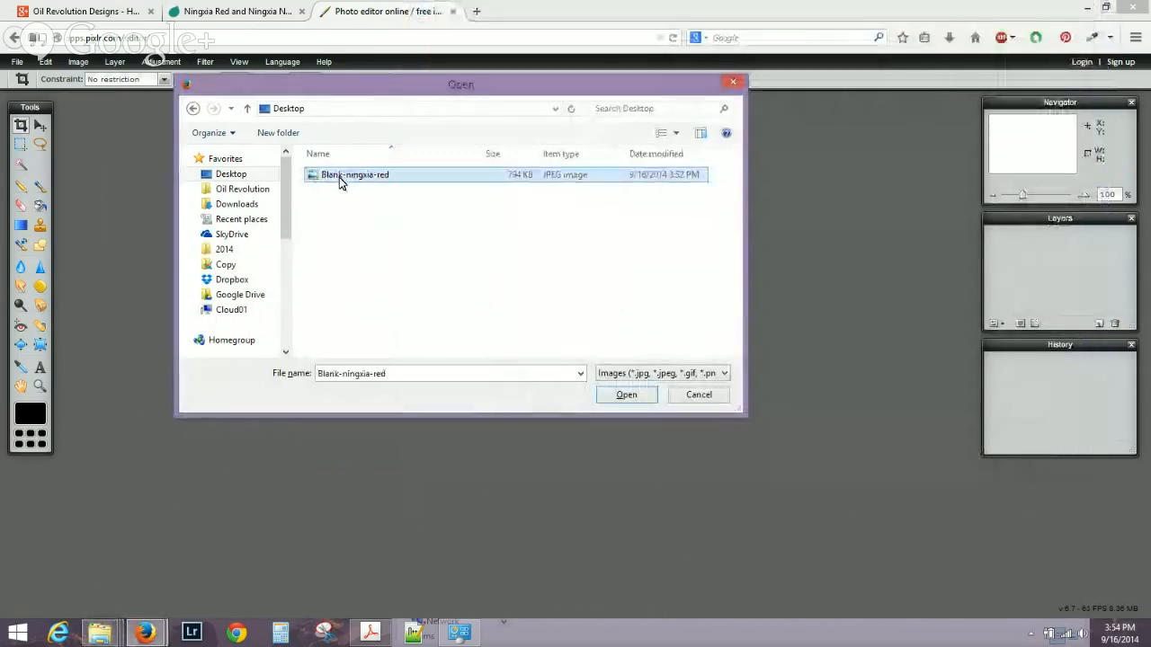
{"action": "left_click", "coordinate": [622, 395]}
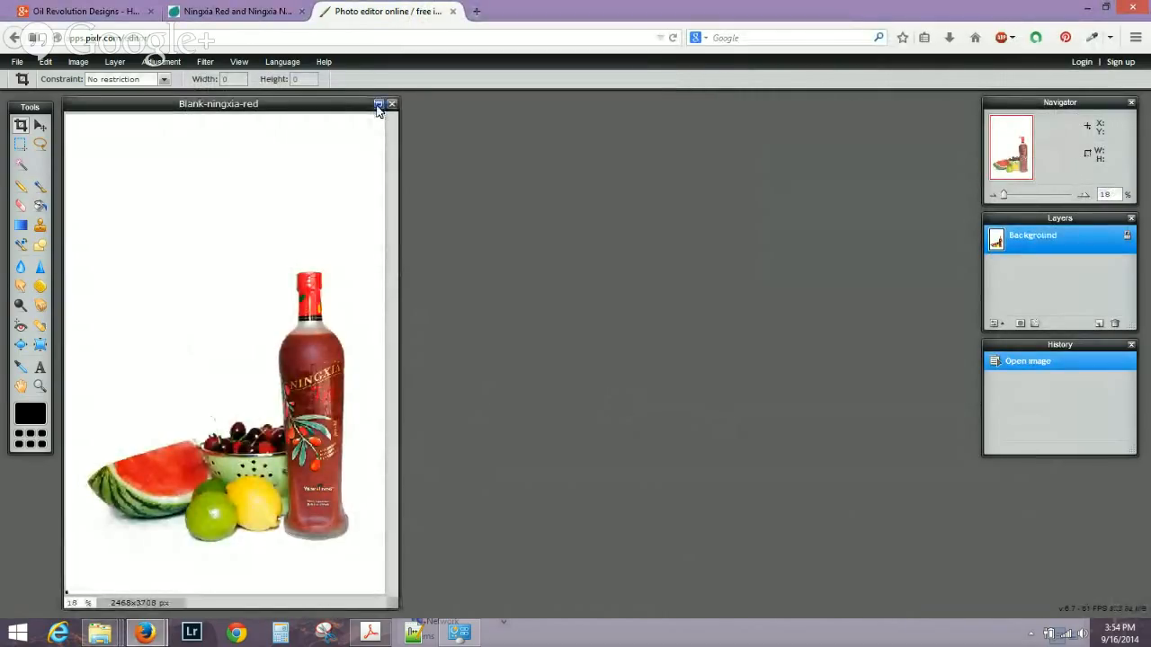
{"action": "left_click_drag", "start_coordinate": [353, 111], "coordinate": [423, 114]}
{"action": "left_click", "coordinate": [437, 108]}
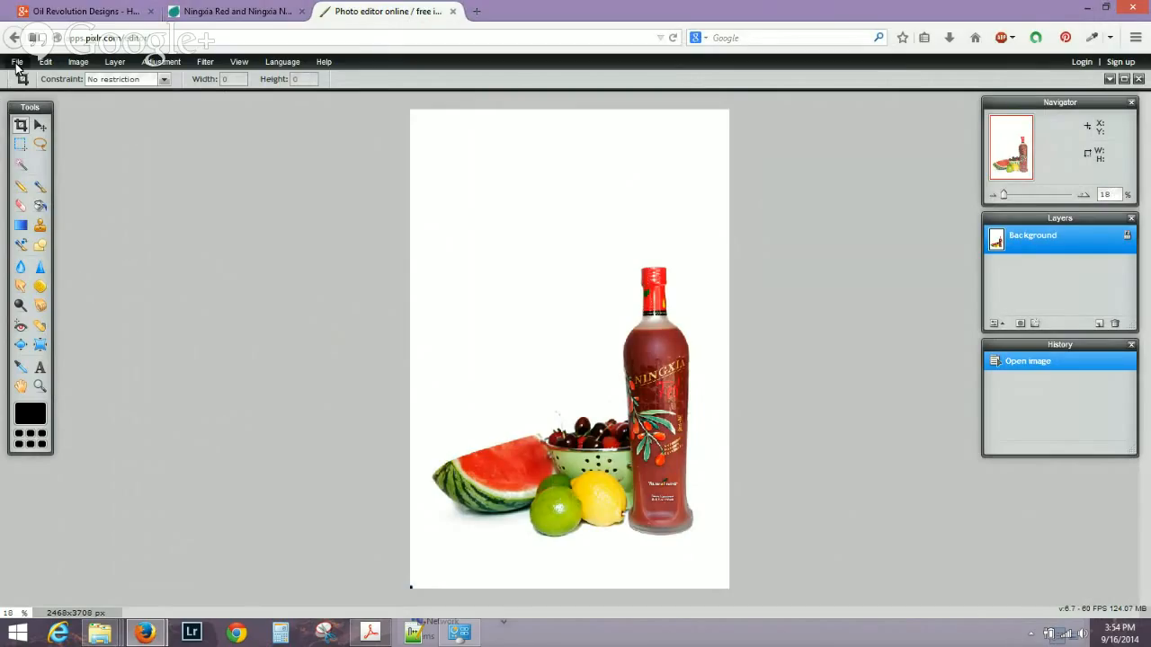
{"action": "left_click", "coordinate": [18, 63]}
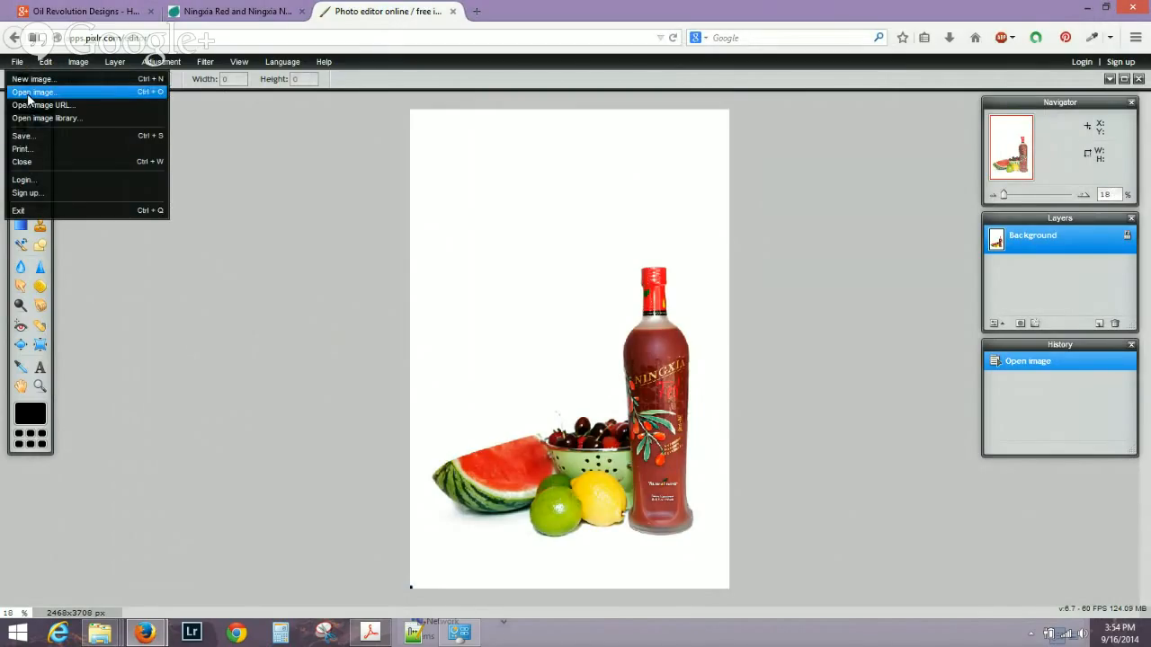
Open the logo square image from Oil Revolution > 1-REVOLUTION as a second document.
{"action": "left_click", "coordinate": [29, 94]}
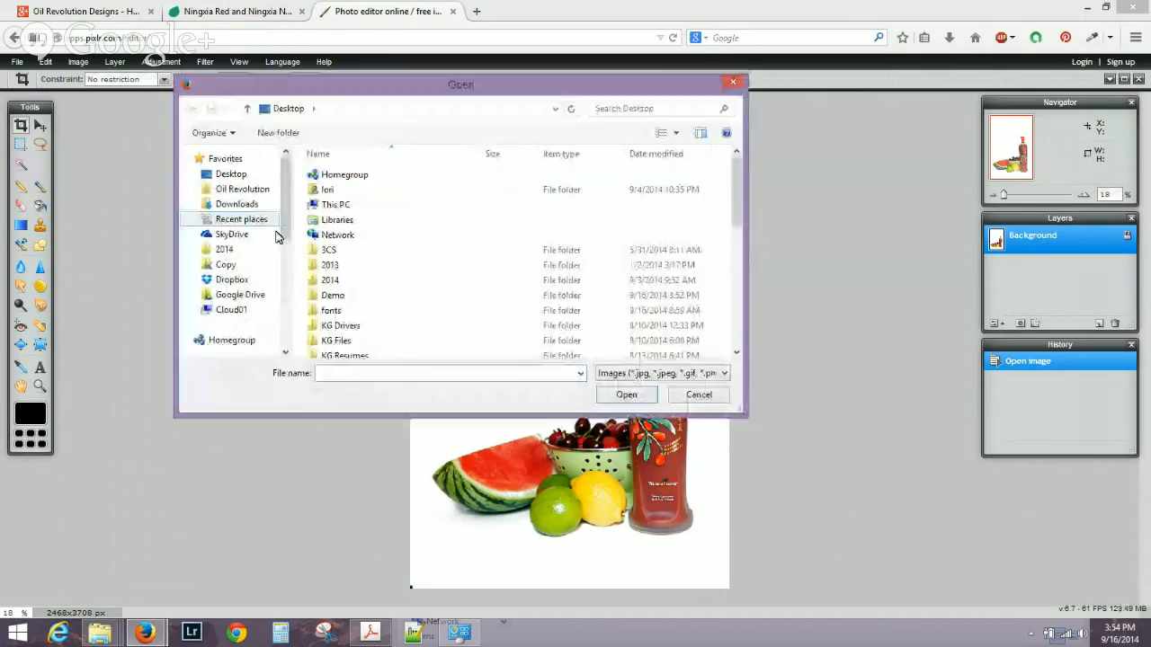
{"action": "left_click", "coordinate": [239, 188]}
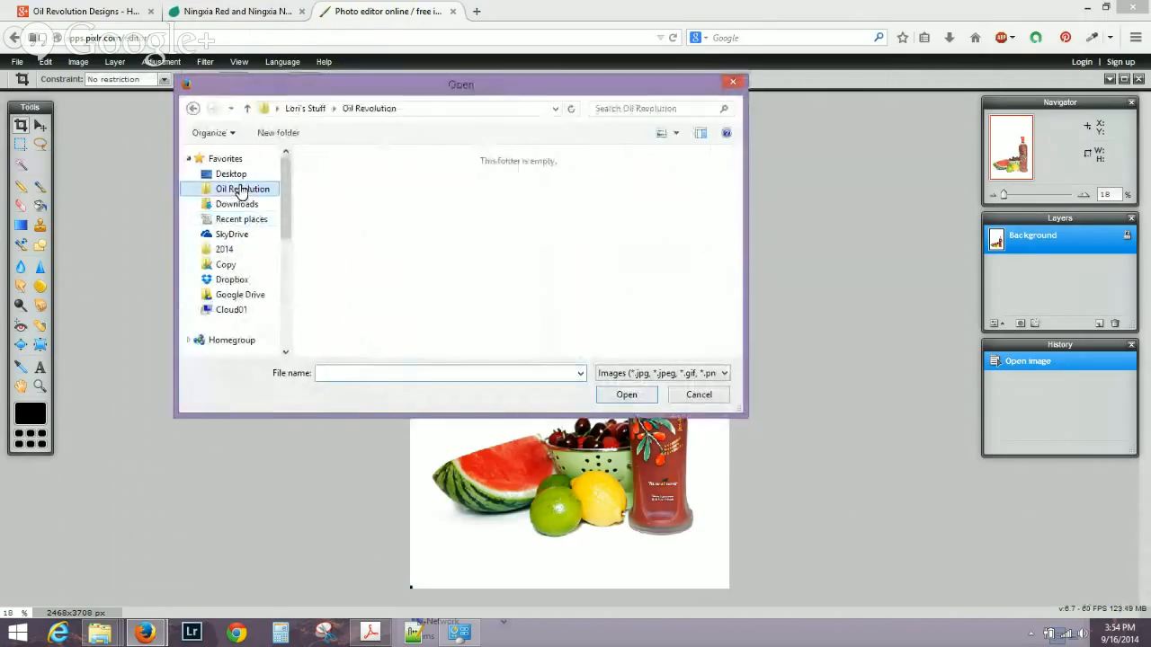
{"action": "double_click", "coordinate": [347, 203]}
{"action": "left_click_drag", "start_coordinate": [737, 165], "coordinate": [737, 276]}
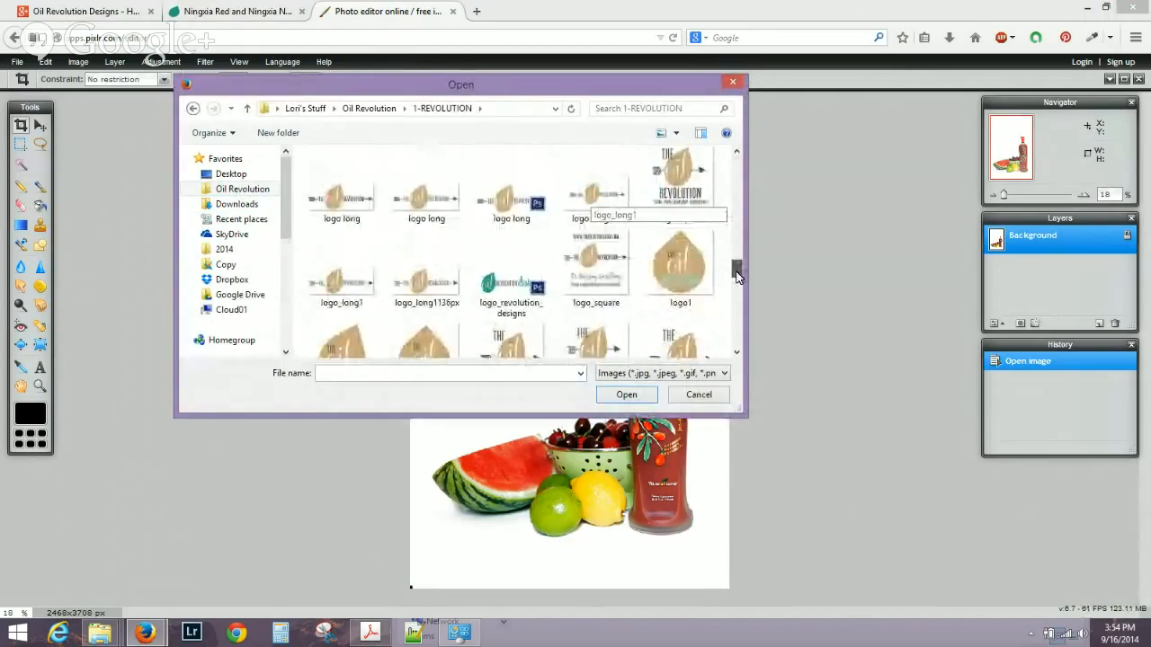
{"action": "left_click", "coordinate": [681, 219]}
{"action": "left_click", "coordinate": [627, 395]}
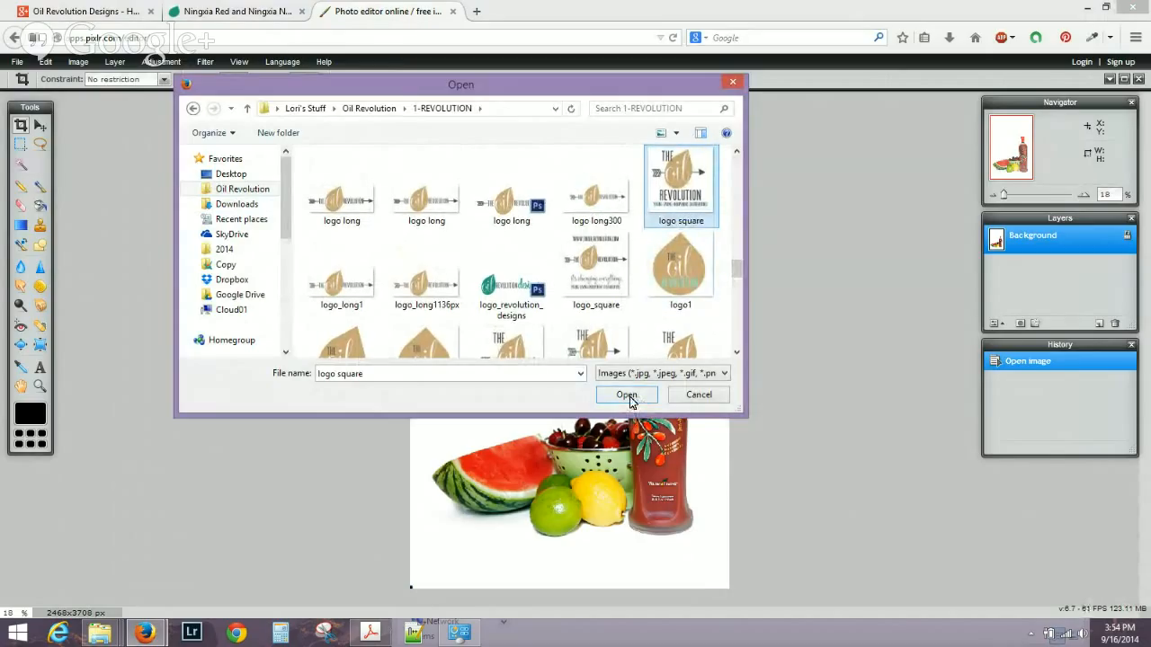
{"action": "left_click", "coordinate": [627, 397]}
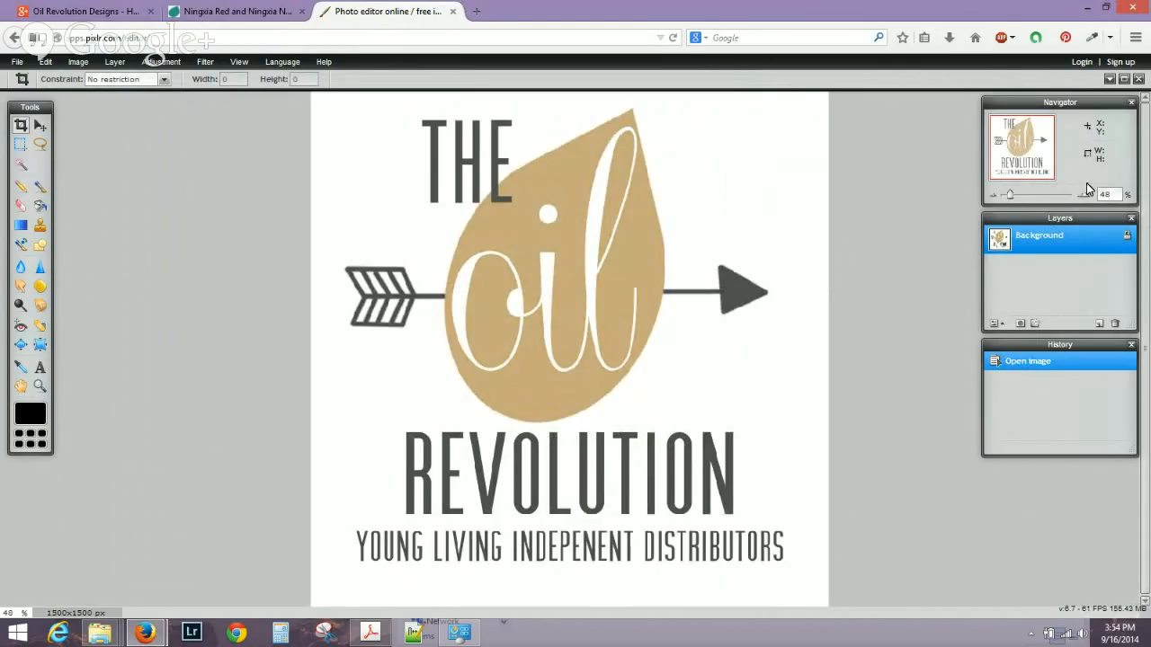
Duplicate the logo's Background layer and drag the copy onto the Blank-ningxia-red photo.
{"action": "right_click", "coordinate": [1034, 239]}
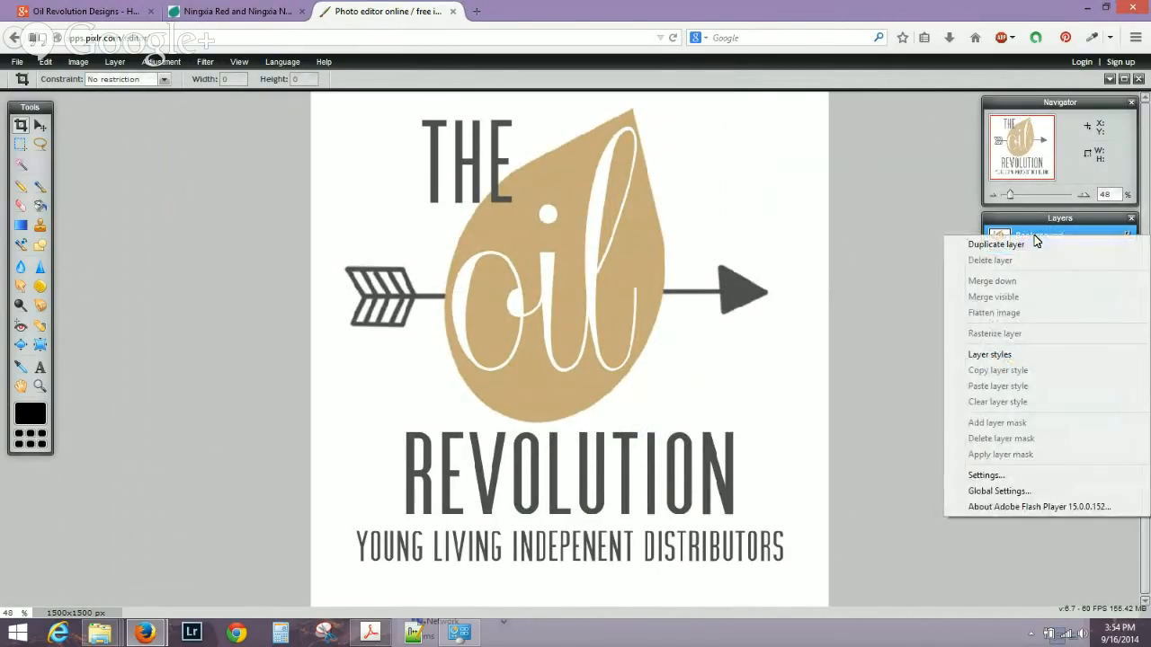
{"action": "left_click", "coordinate": [1030, 244]}
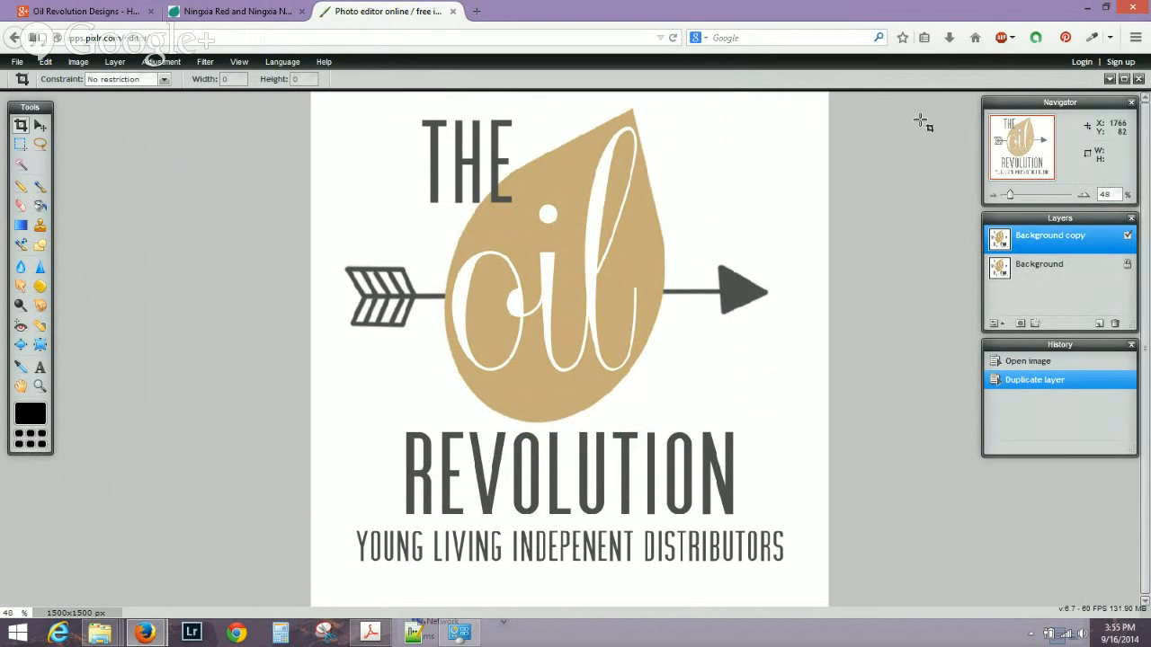
{"action": "left_click", "coordinate": [1123, 80]}
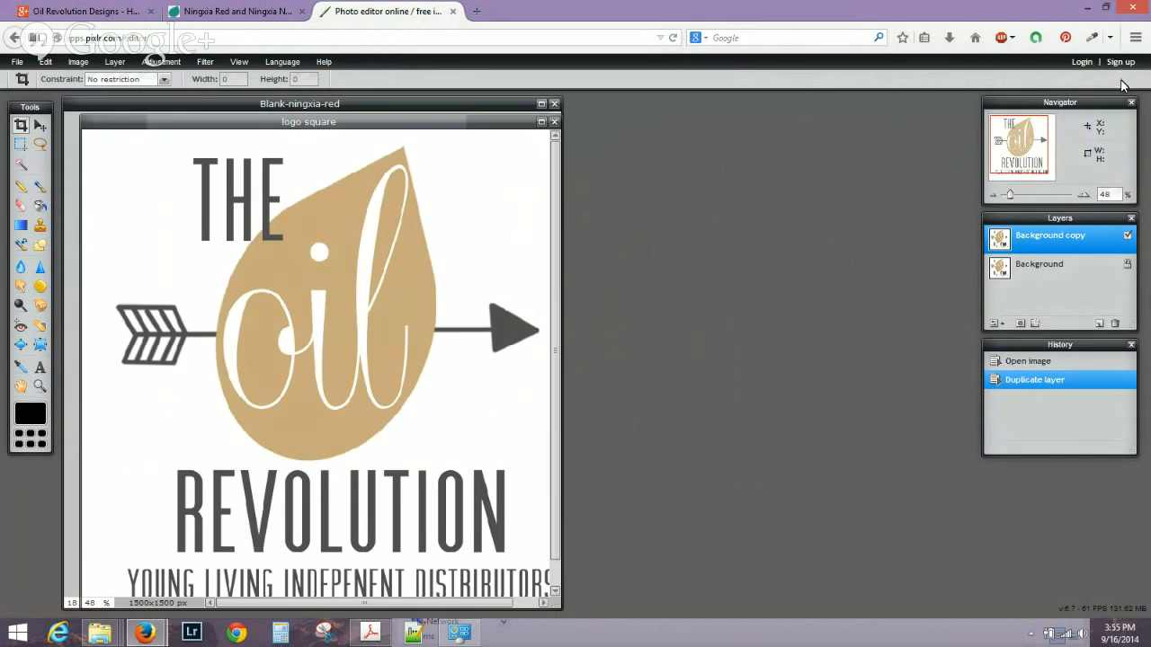
{"action": "left_click_drag", "start_coordinate": [459, 126], "coordinate": [896, 99]}
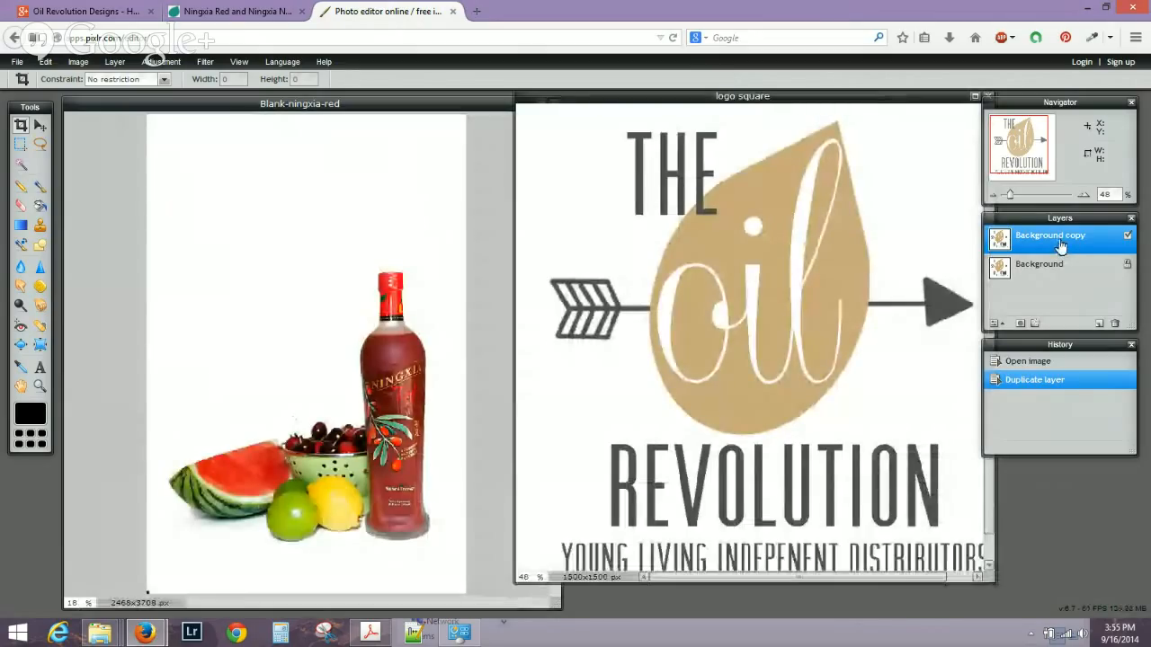
{"action": "left_click_drag", "start_coordinate": [1057, 242], "coordinate": [315, 261]}
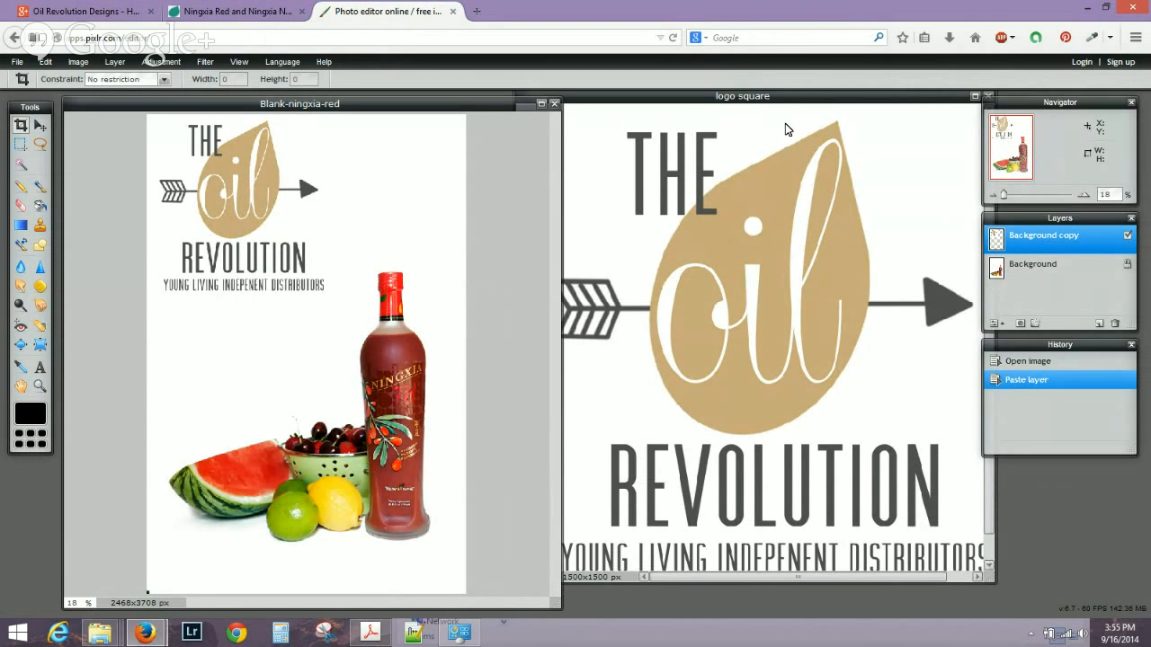
Close the logo square document without saving it.
{"action": "left_click_drag", "start_coordinate": [828, 98], "coordinate": [800, 128]}
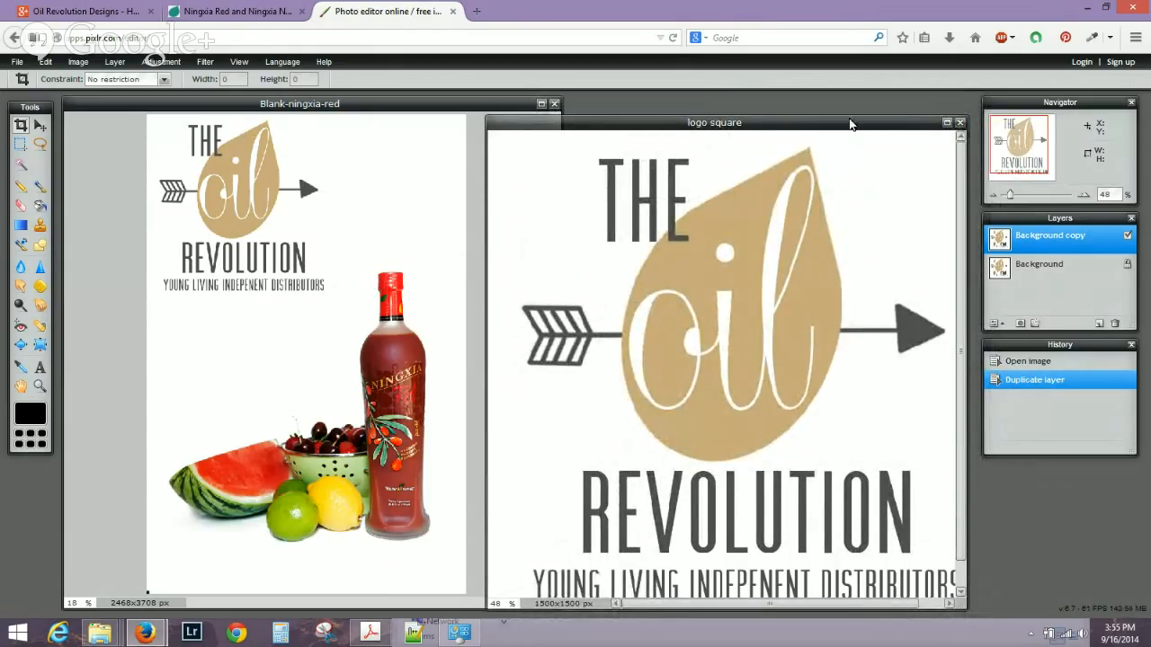
{"action": "left_click", "coordinate": [959, 122]}
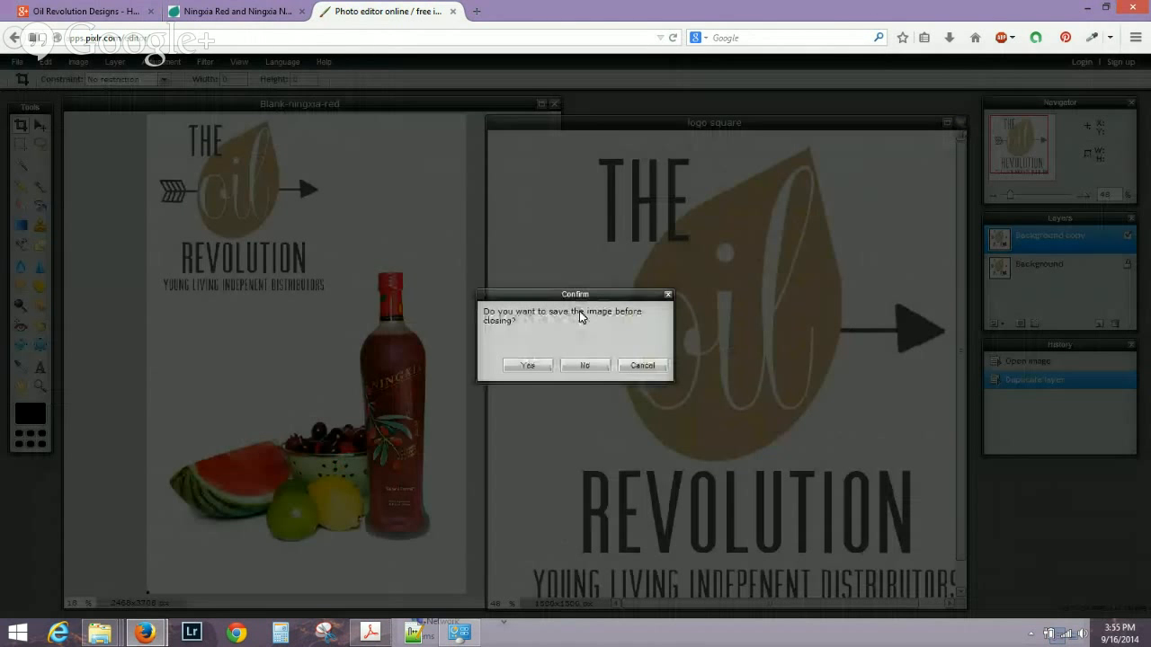
{"action": "left_click", "coordinate": [598, 365]}
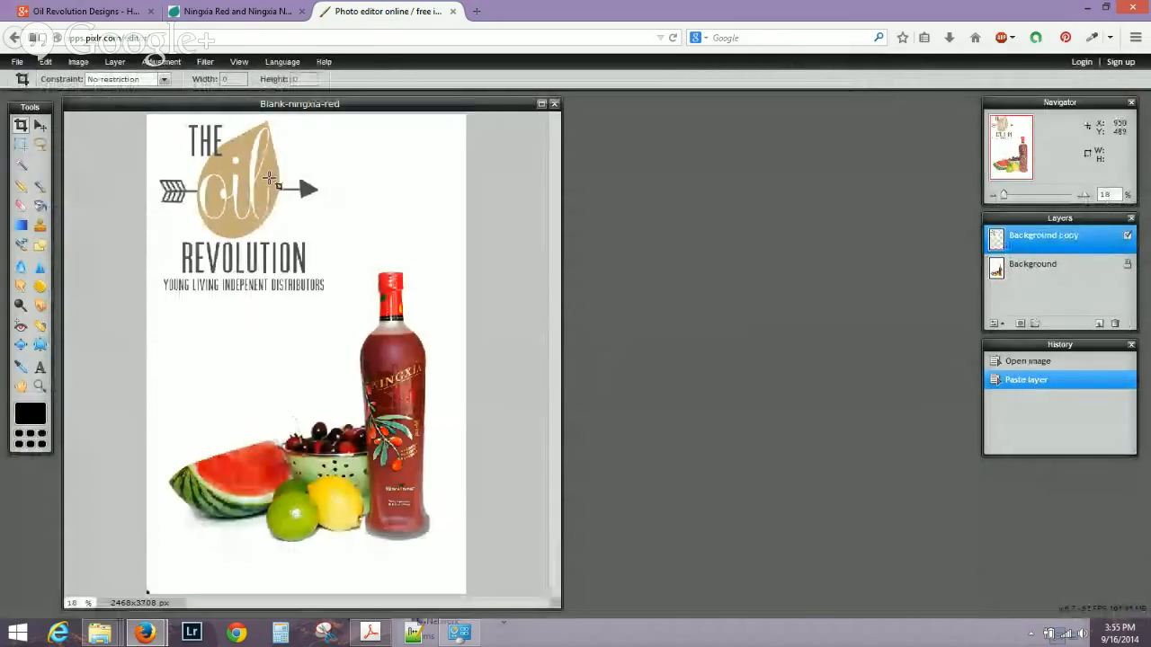
Rename the pasted logo layer to Logo.
{"action": "double_click", "coordinate": [1033, 239]}
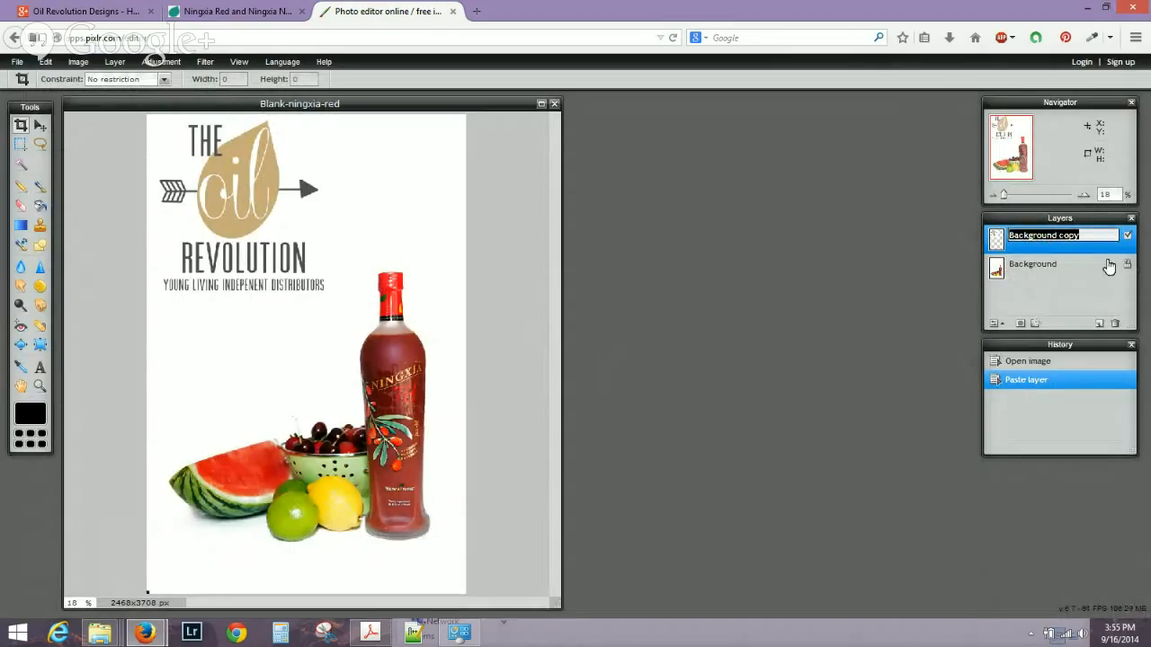
{"action": "type", "text": "Log"}
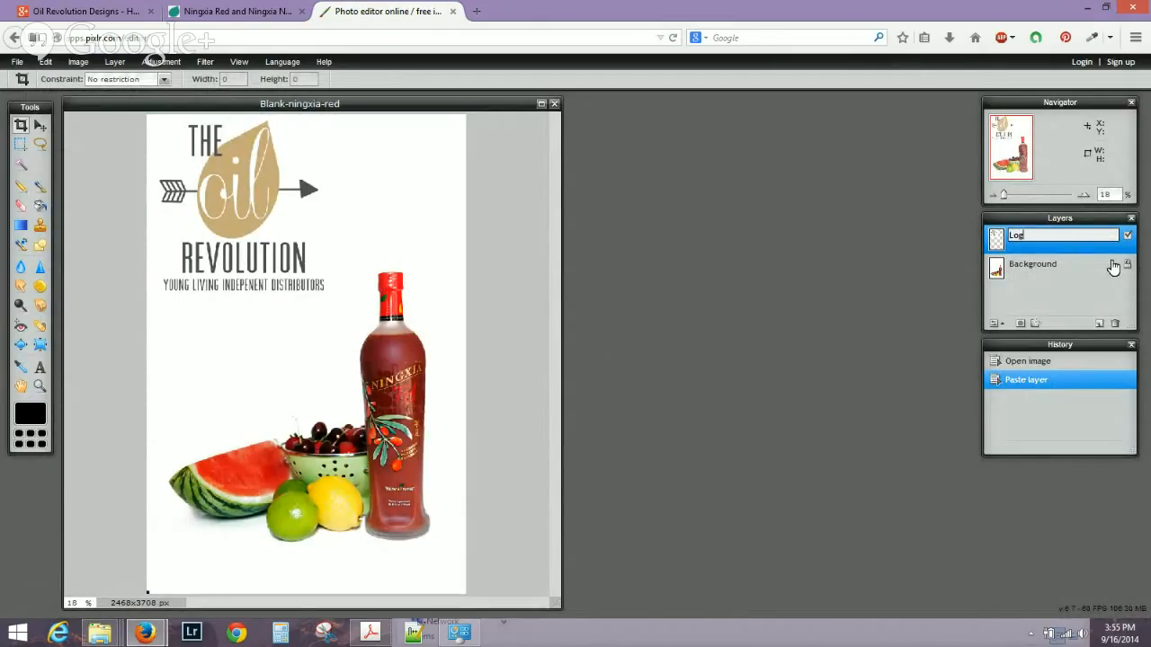
{"action": "key", "text": "Return"}
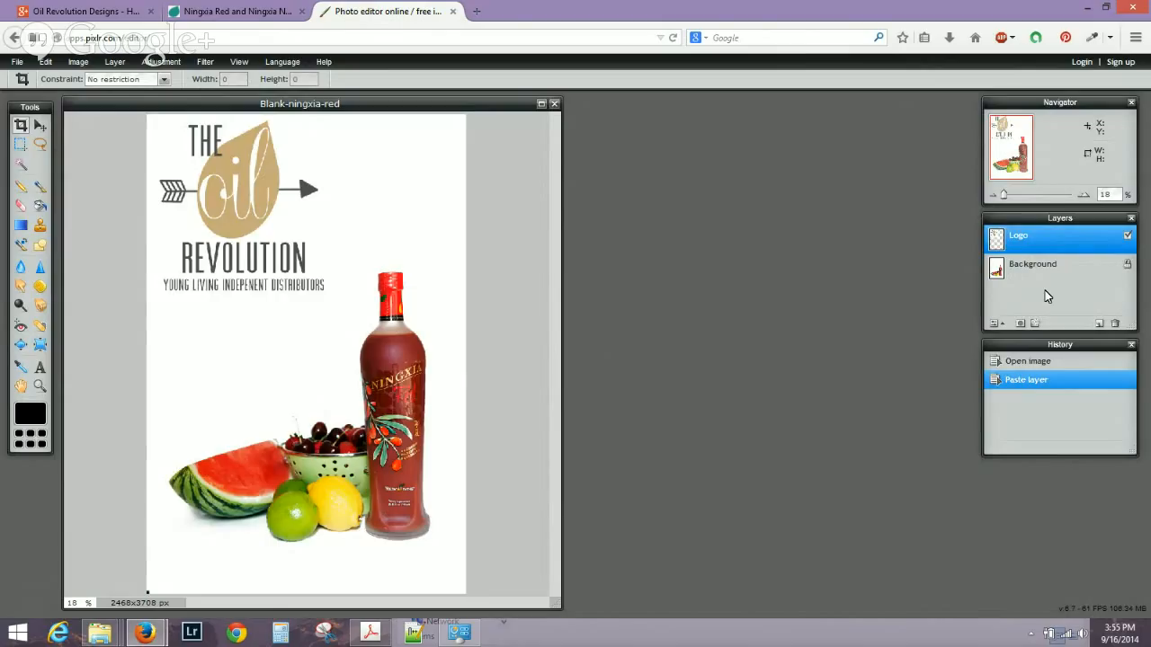
Move the logo slightly lower and further right on the photo.
{"action": "left_click", "coordinate": [41, 129]}
{"action": "left_click_drag", "start_coordinate": [218, 216], "coordinate": [236, 240]}
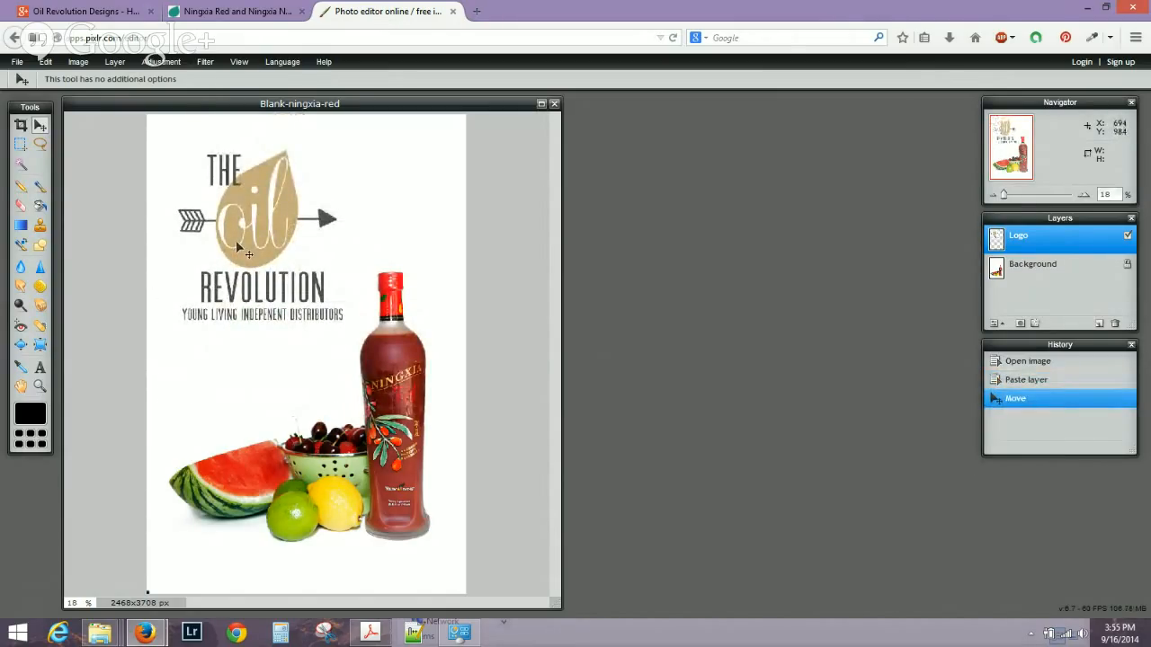
{"action": "key", "text": "ctrl+t"}
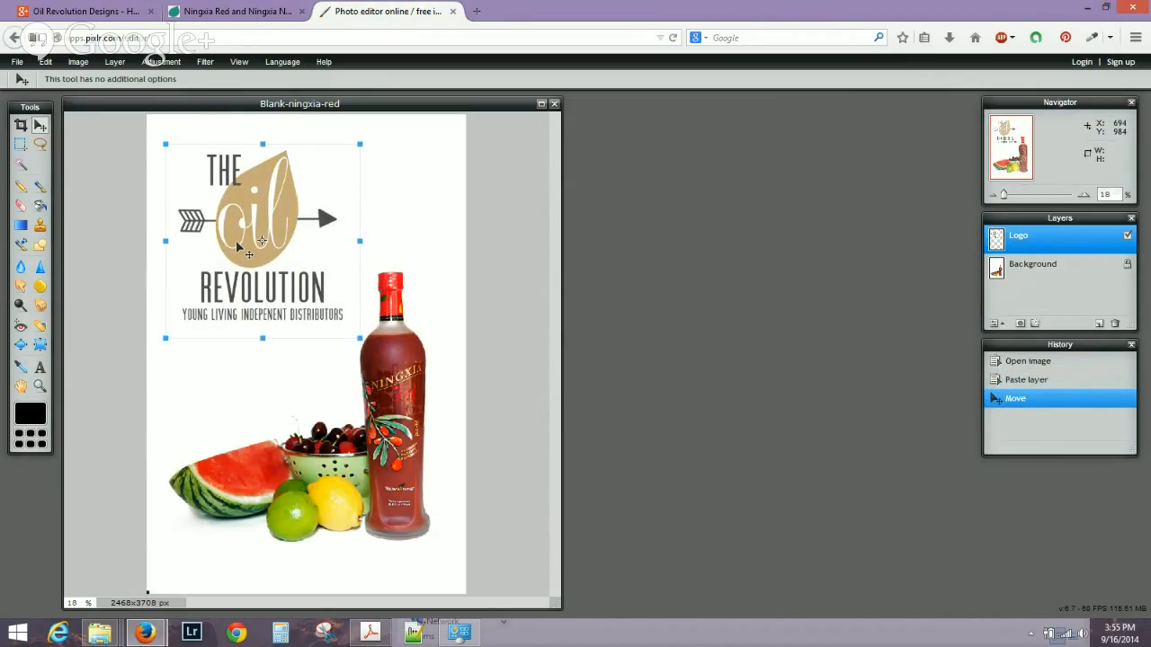
Apply the pending transform on the Logo layer.
{"action": "left_click", "coordinate": [113, 63]}
{"action": "left_click", "coordinate": [640, 366]}
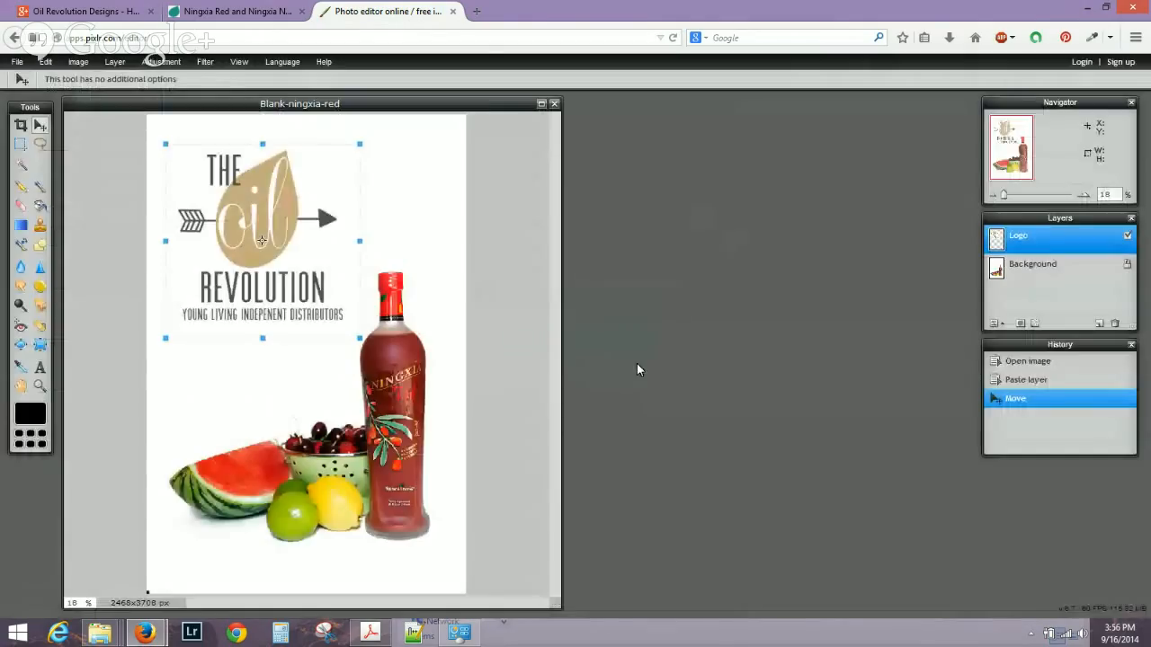
{"action": "left_click", "coordinate": [113, 67]}
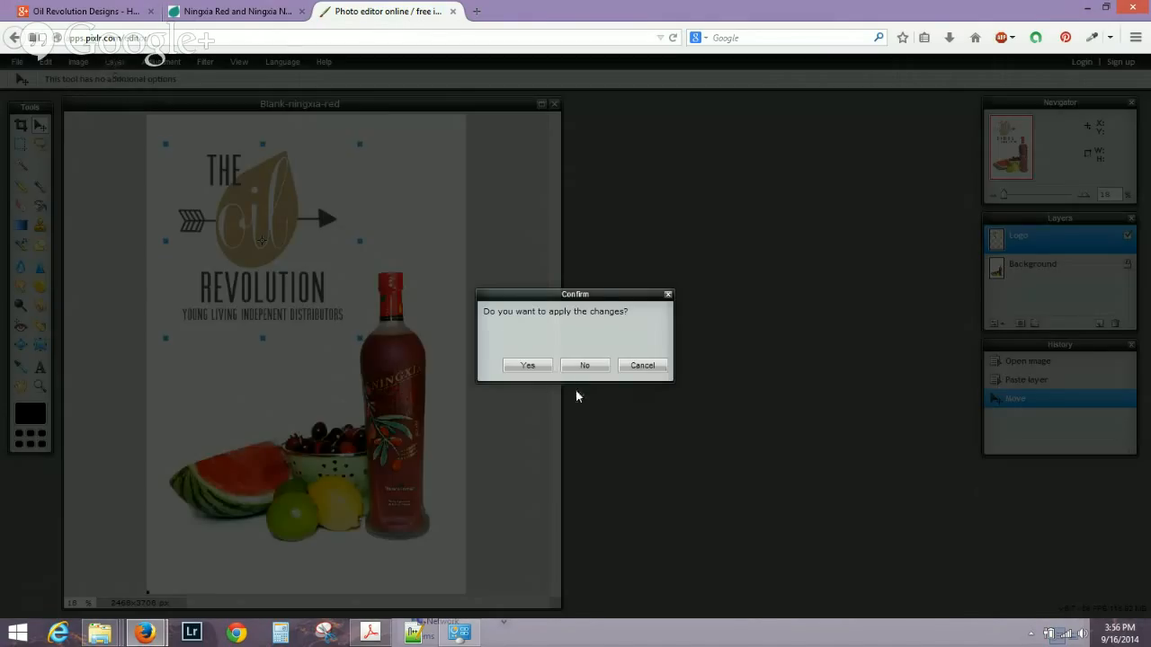
{"action": "left_click", "coordinate": [525, 366]}
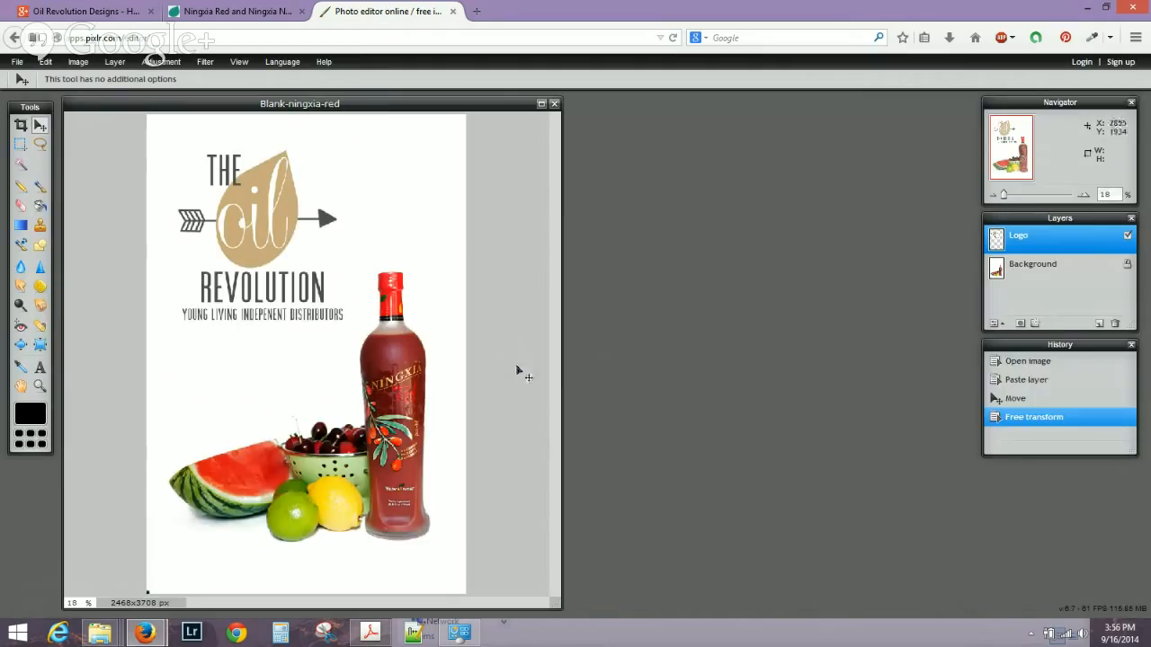
{"action": "left_click", "coordinate": [119, 64]}
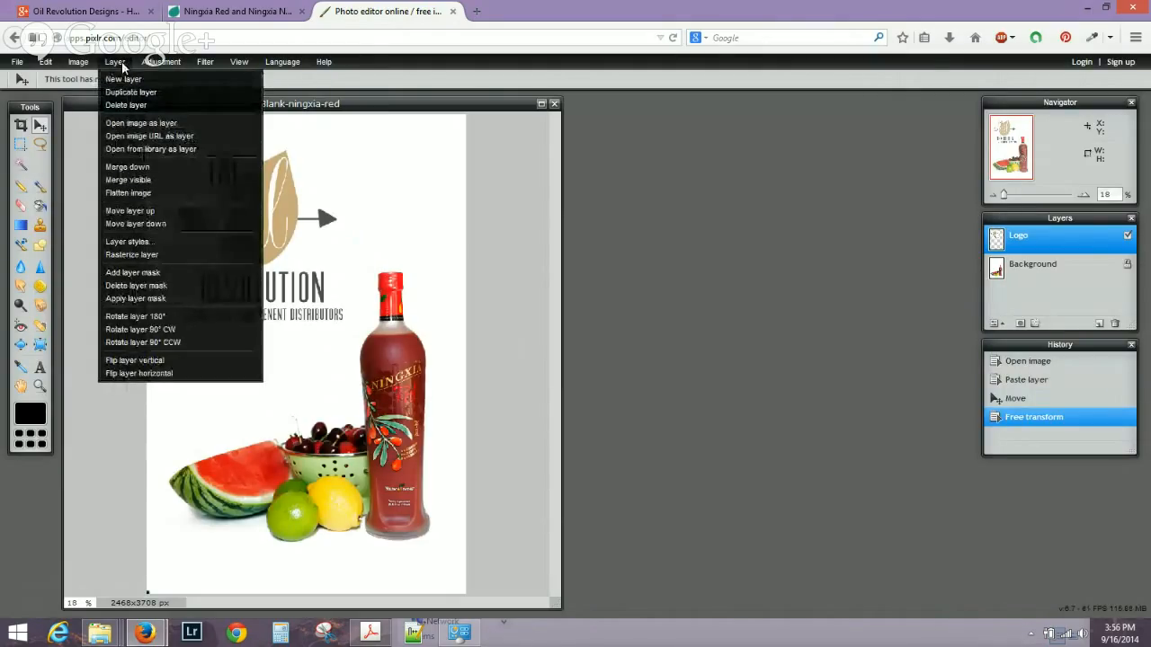
Shrink the logo with Free transform and place it at the top right above the bottle.
{"action": "left_click", "coordinate": [49, 63]}
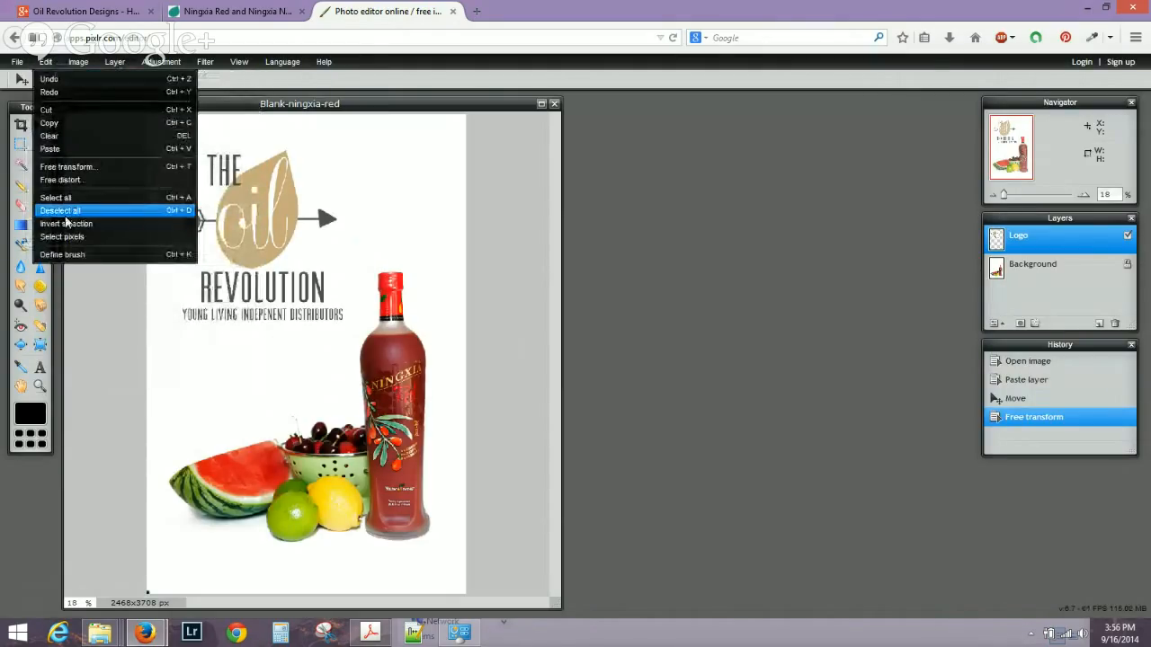
{"action": "left_click", "coordinate": [63, 168]}
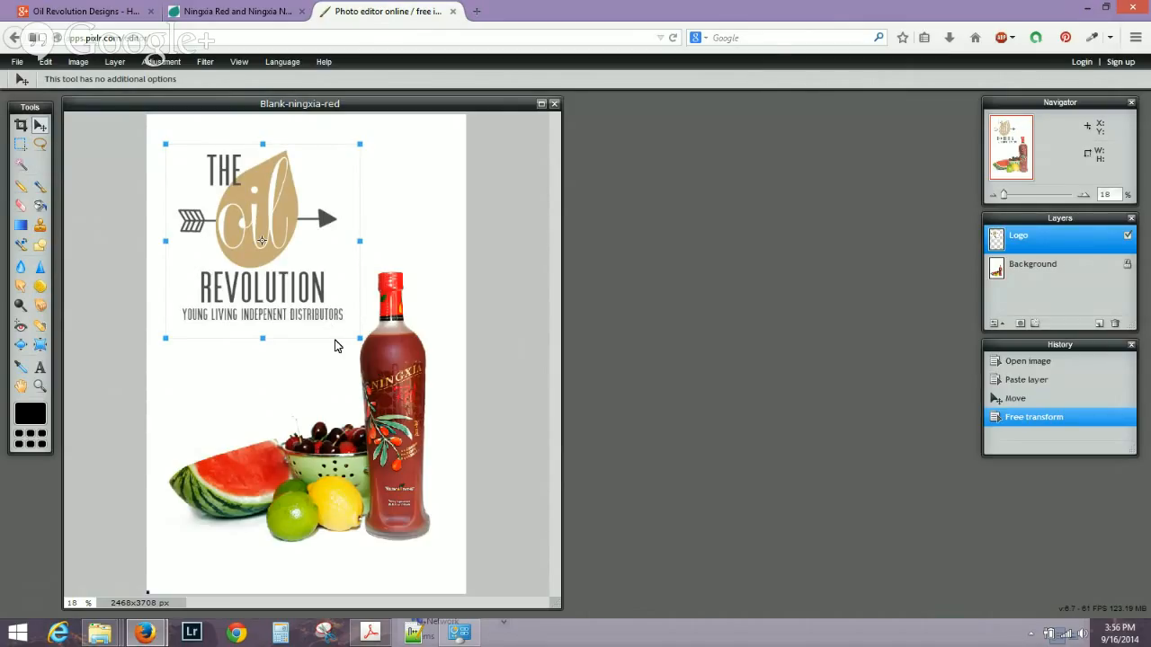
{"action": "left_click_drag", "start_coordinate": [359, 337], "coordinate": [313, 293]}
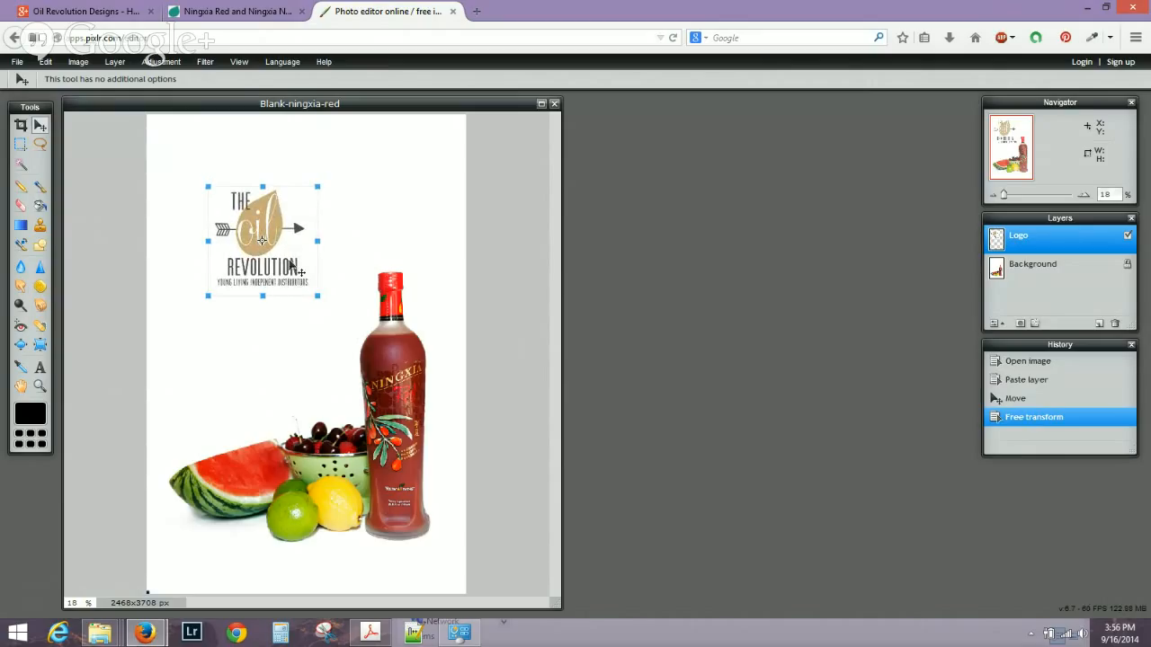
{"action": "left_click_drag", "start_coordinate": [258, 253], "coordinate": [401, 189]}
{"action": "left_click", "coordinate": [493, 305]}
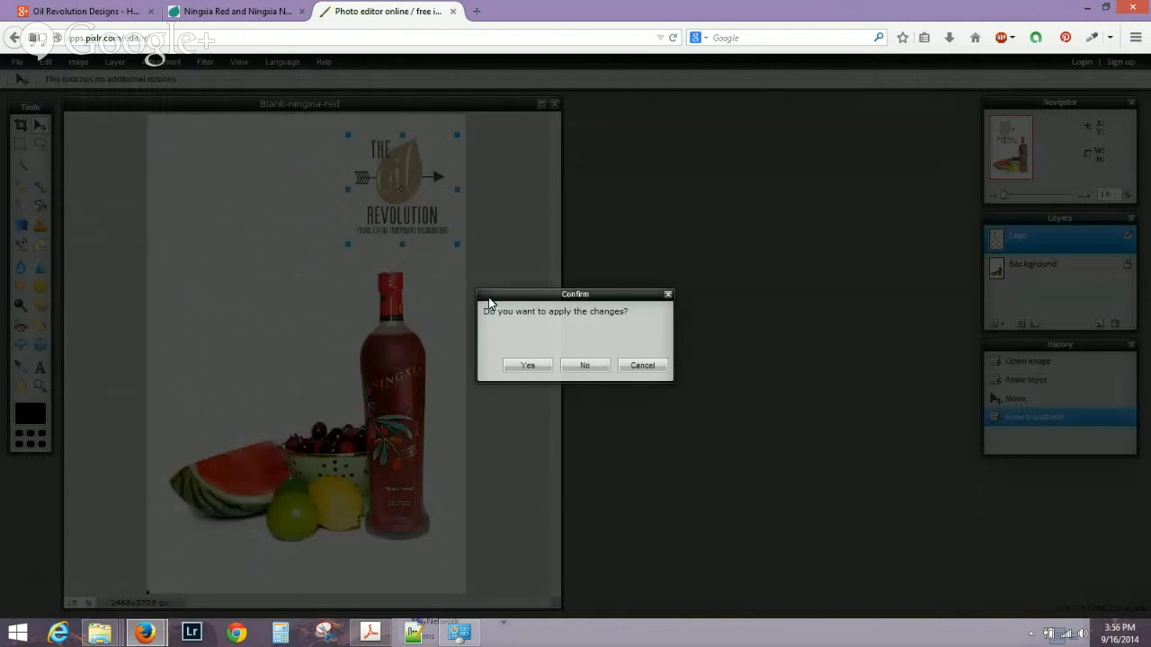
{"action": "left_click", "coordinate": [528, 365]}
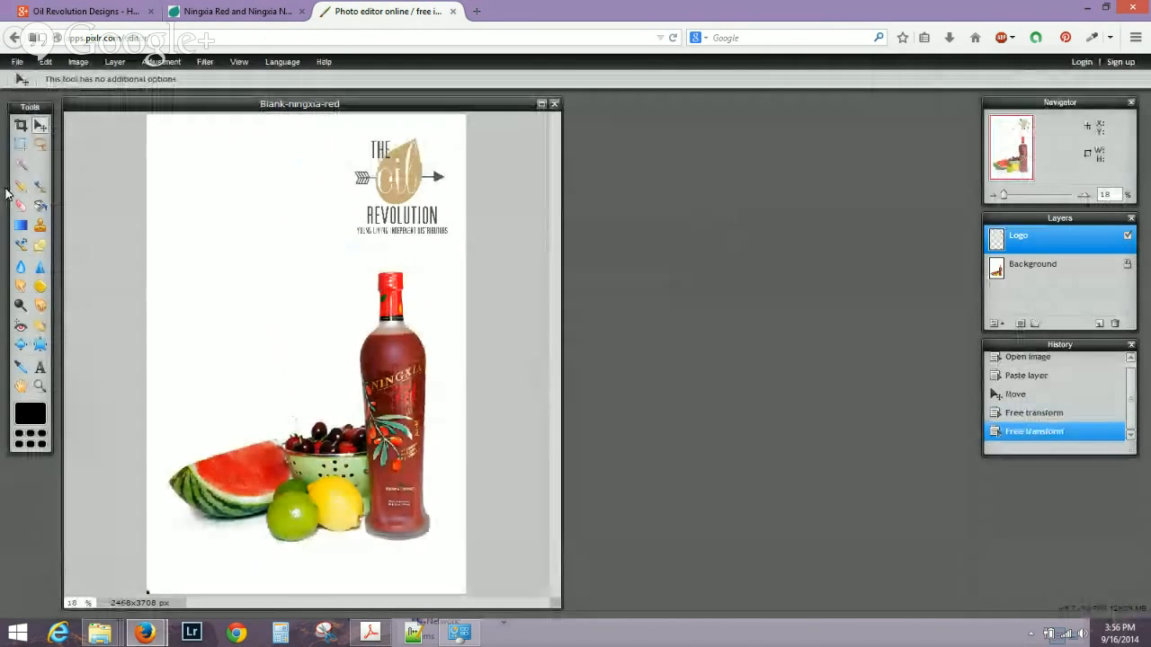
{"action": "left_click", "coordinate": [41, 369]}
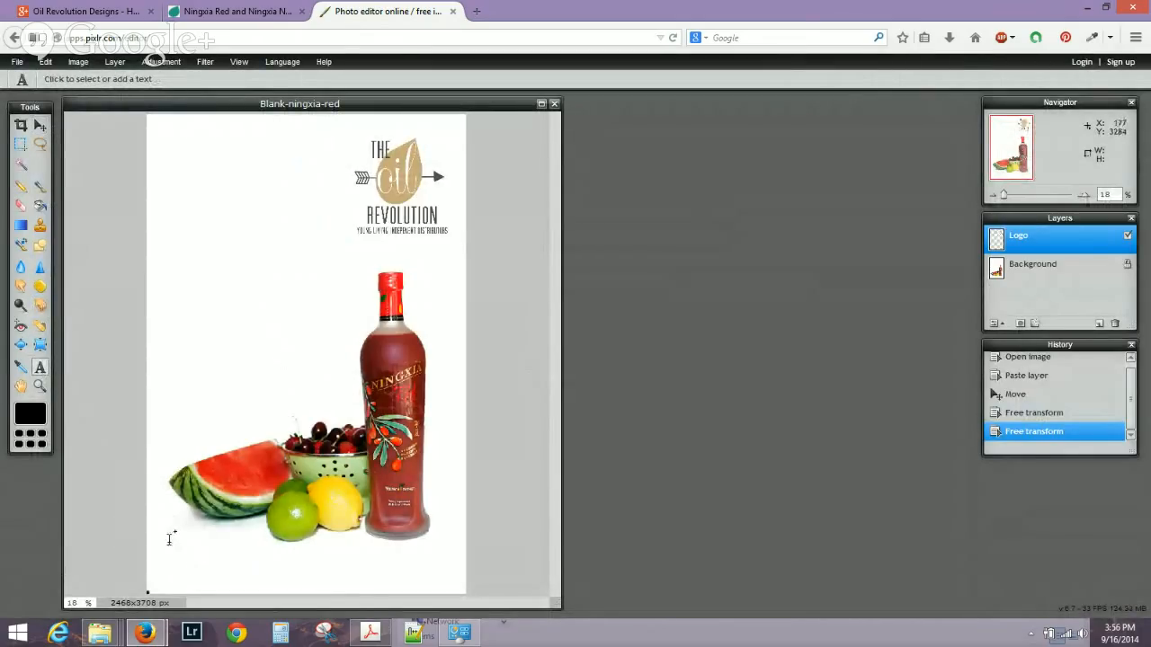
{"action": "left_click", "coordinate": [169, 539]}
{"action": "left_click_drag", "start_coordinate": [329, 566], "coordinate": [643, 316]}
{"action": "type", "text": "www.theoilrevolution.com"}
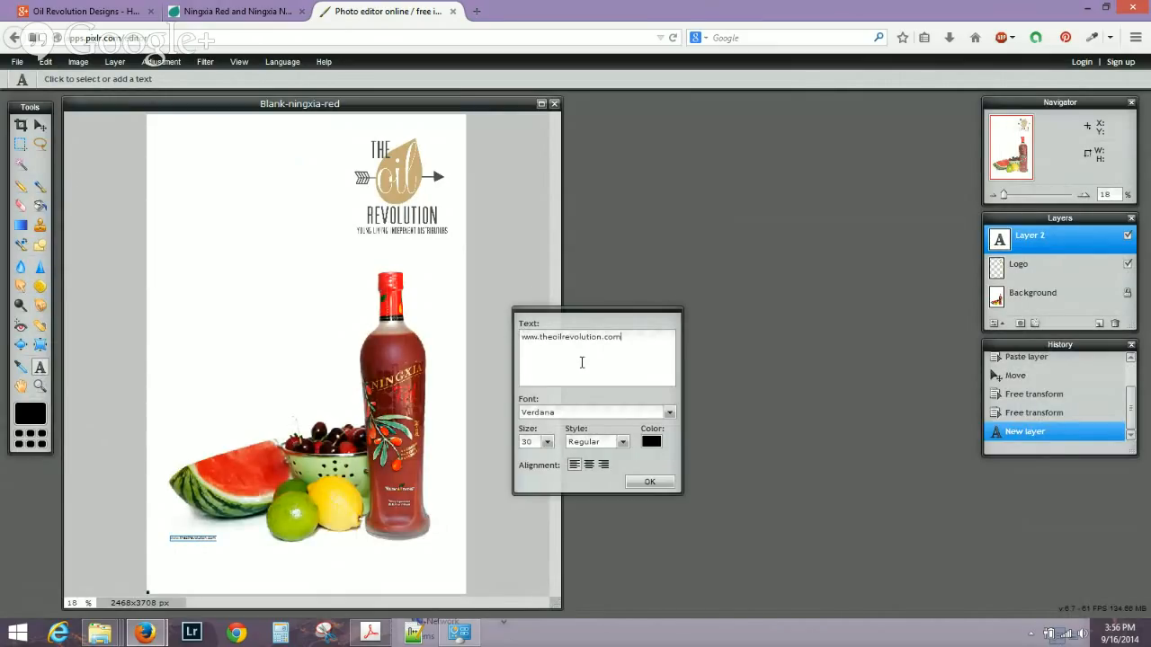
{"action": "left_click", "coordinate": [546, 441]}
{"action": "left_click_drag", "start_coordinate": [493, 457], "coordinate": [545, 468]}
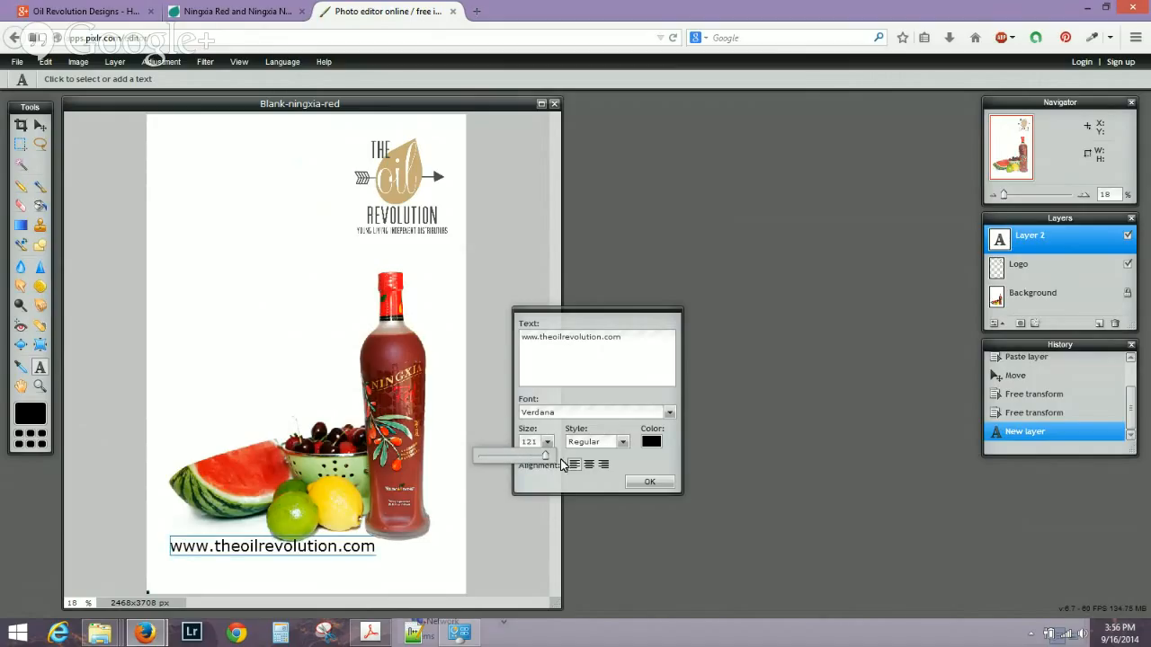
{"action": "left_click", "coordinate": [651, 442]}
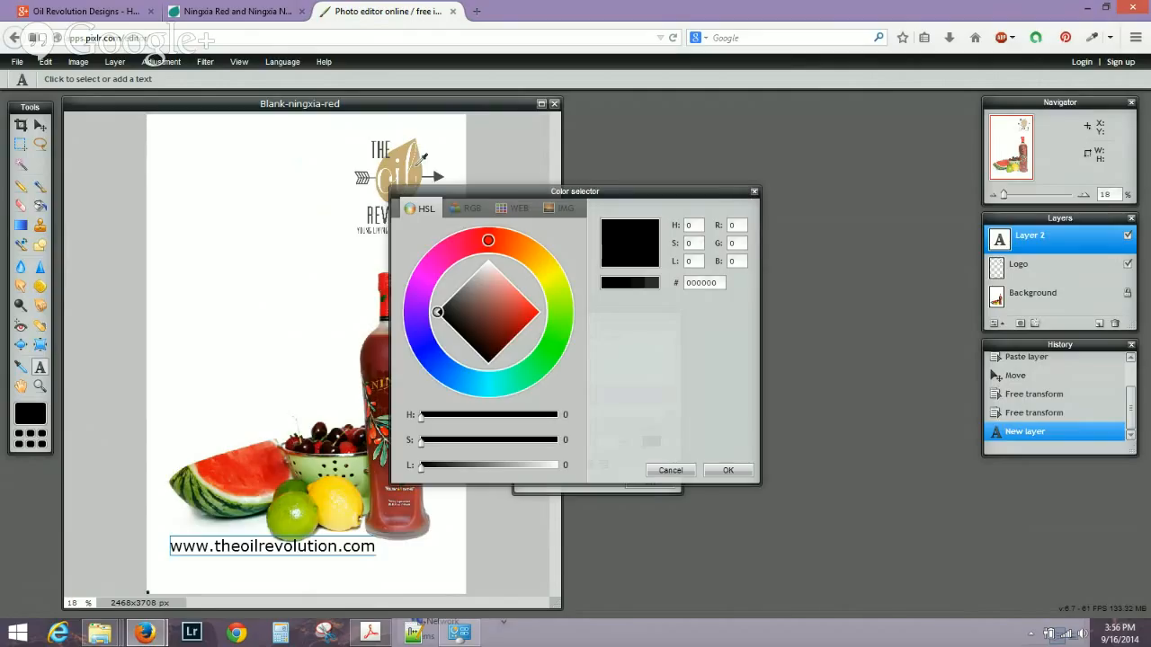
{"action": "left_click", "coordinate": [453, 297]}
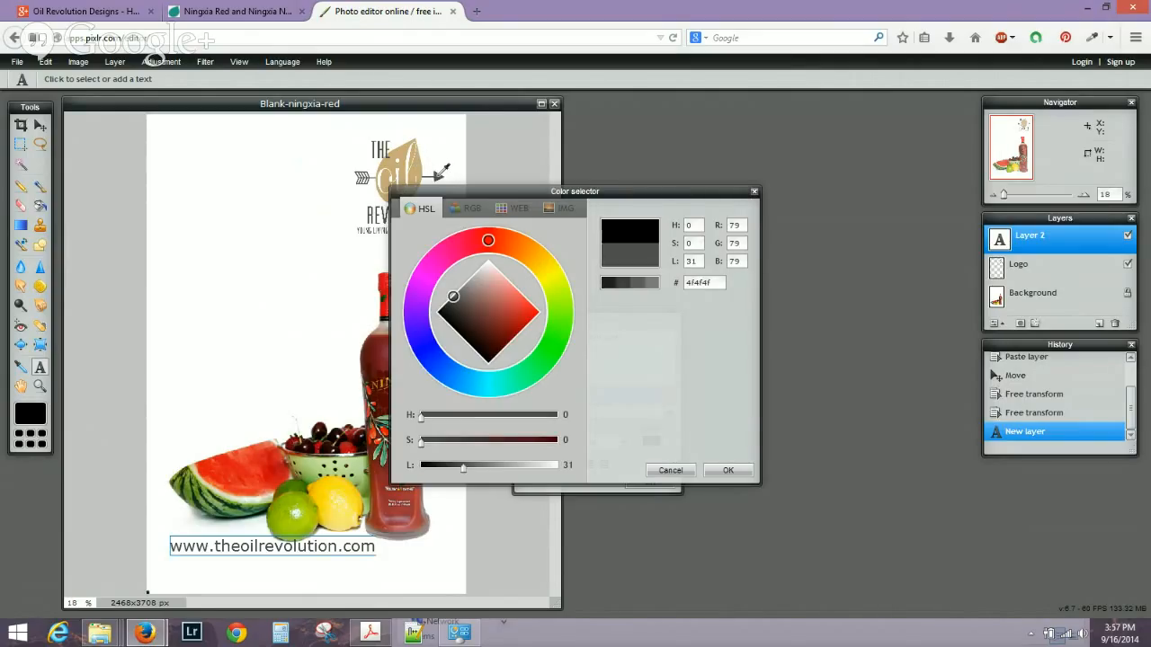
{"action": "left_click", "coordinate": [727, 469]}
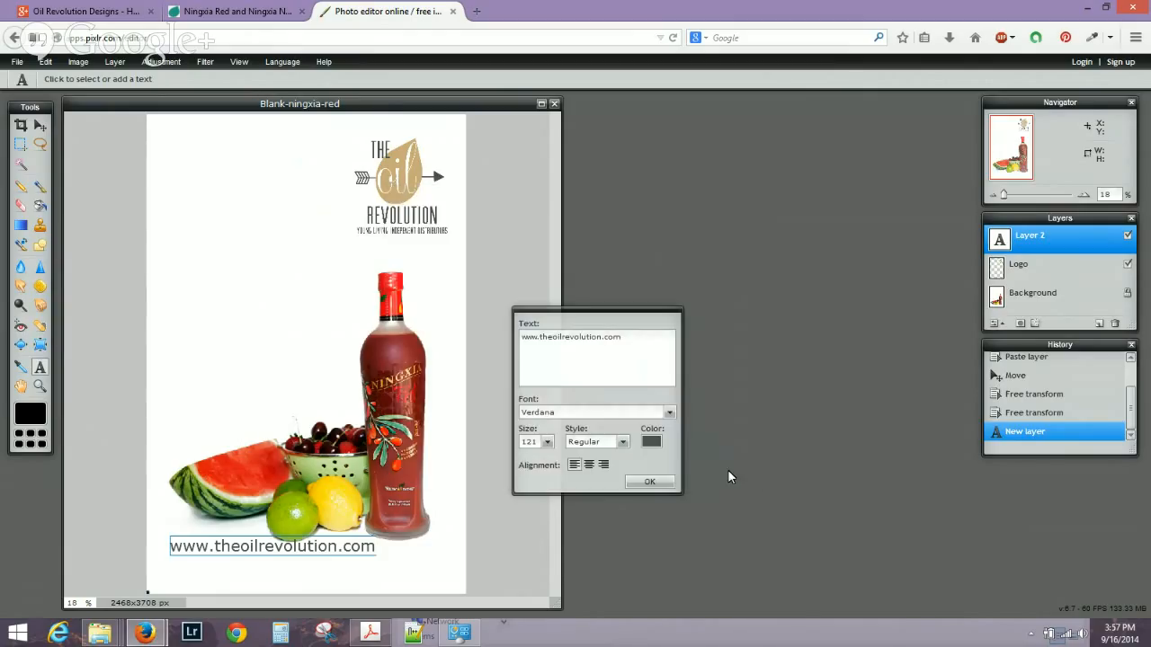
Keep Verdana as the website text's font and commit it to the canvas.
{"action": "left_click", "coordinate": [665, 414]}
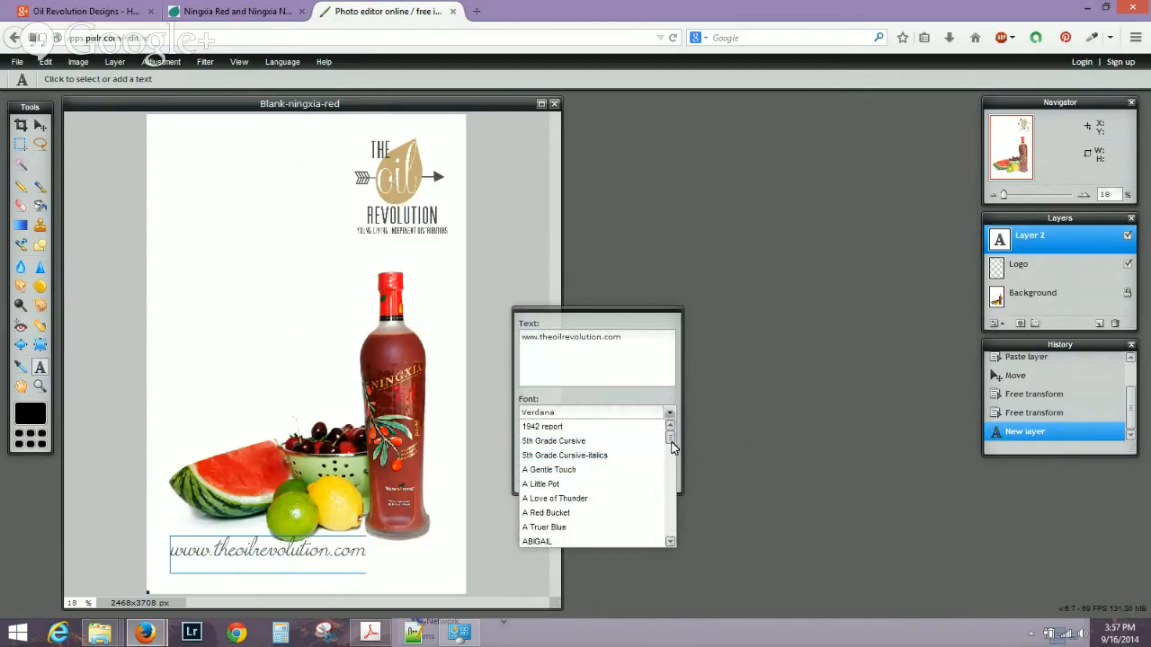
{"action": "mouse_move", "coordinate": [671, 447]}
{"action": "left_mouse_down"}
{"action": "mouse_move", "coordinate": [666, 493]}
{"action": "mouse_move", "coordinate": [667, 482]}
{"action": "left_mouse_up"}
{"action": "left_click", "coordinate": [670, 542]}
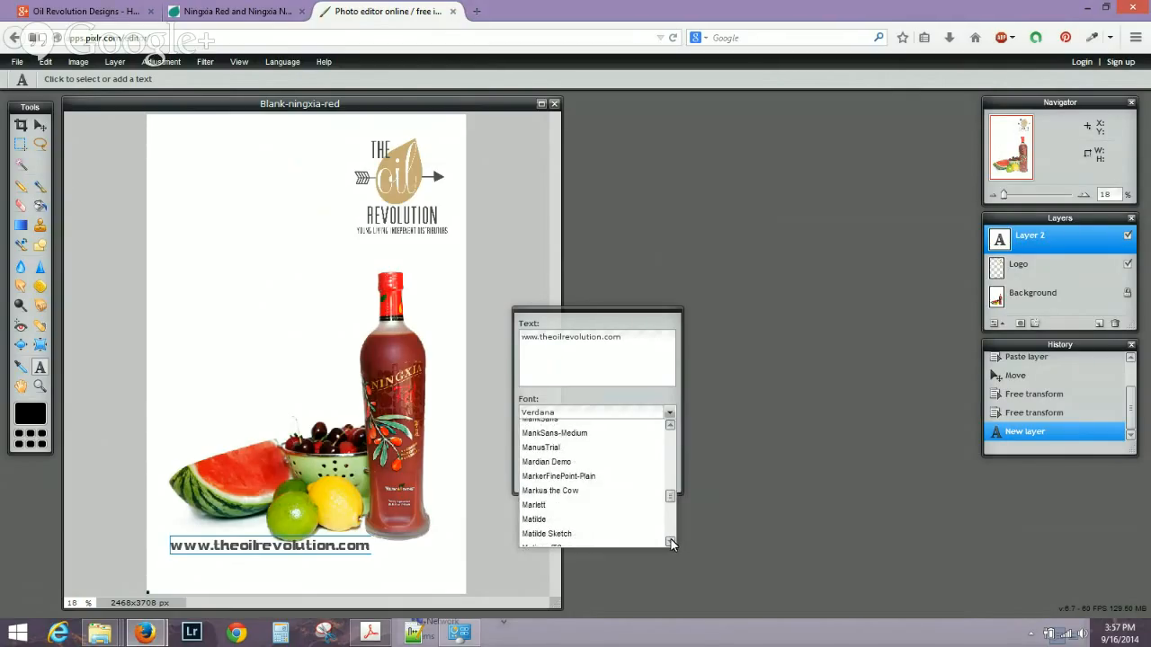
{"action": "left_click", "coordinate": [573, 413]}
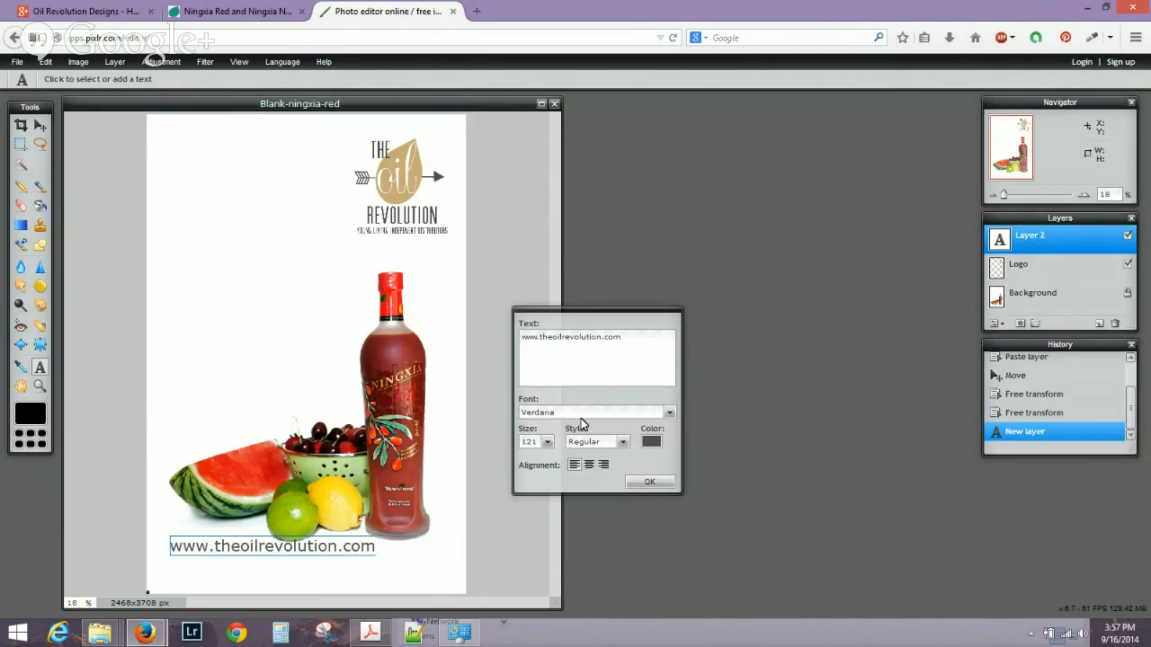
{"action": "left_click", "coordinate": [650, 483]}
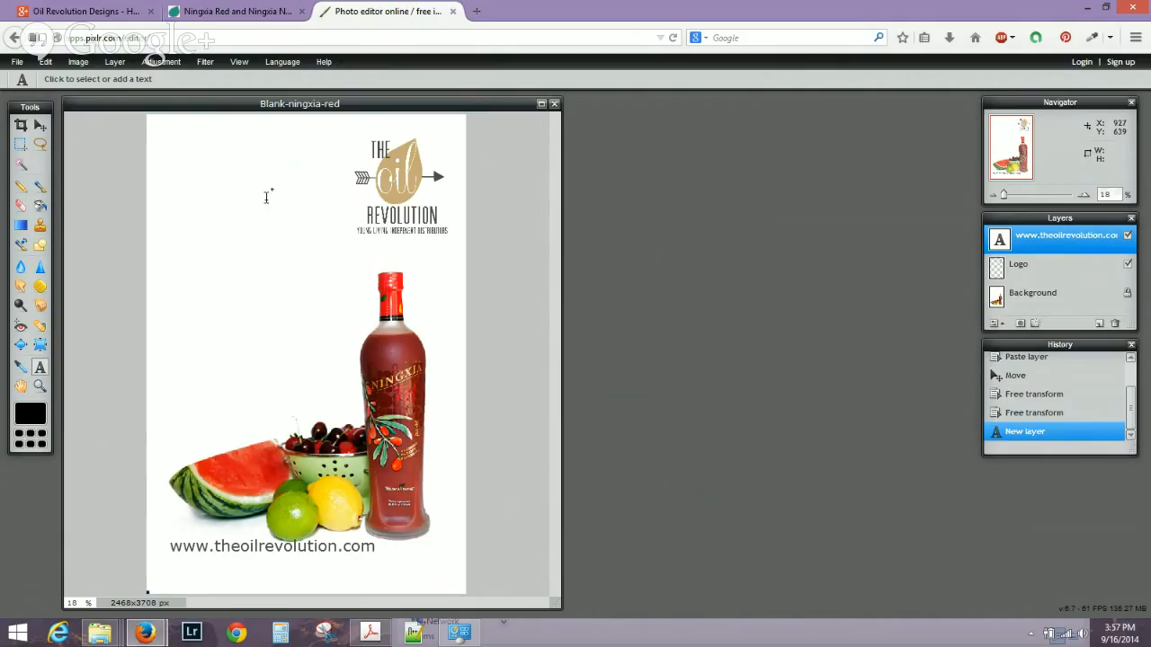
Centre the website text along the bottom of the canvas.
{"action": "left_click", "coordinate": [39, 126]}
{"action": "left_click_drag", "start_coordinate": [318, 551], "coordinate": [351, 571]}
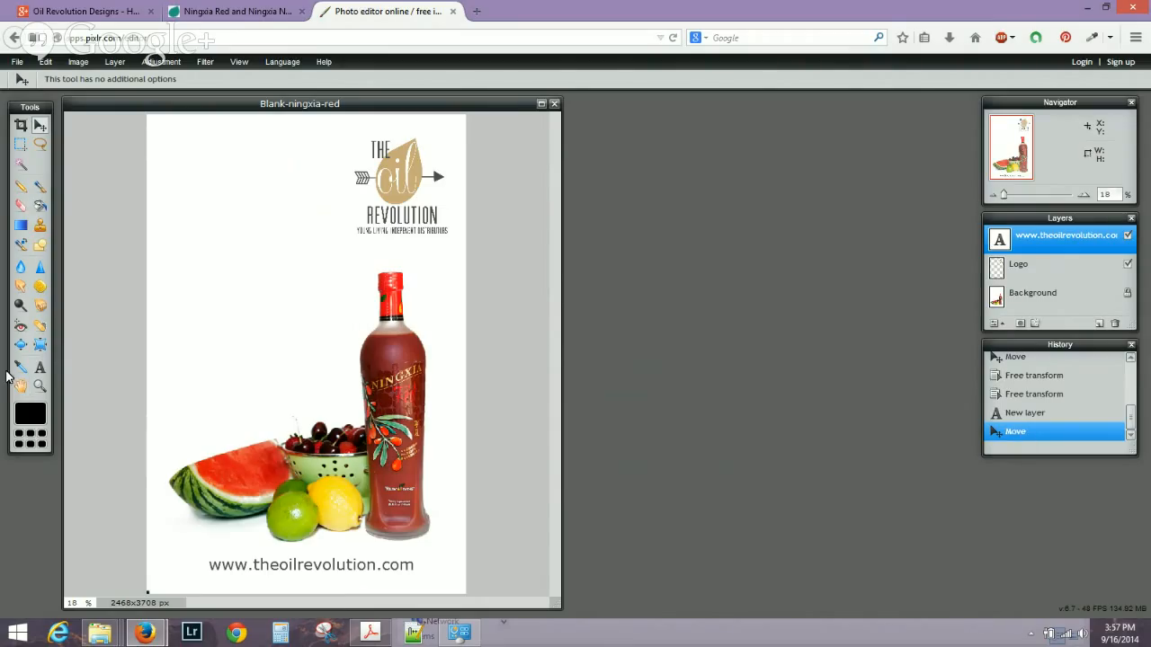
{"action": "left_click", "coordinate": [40, 368]}
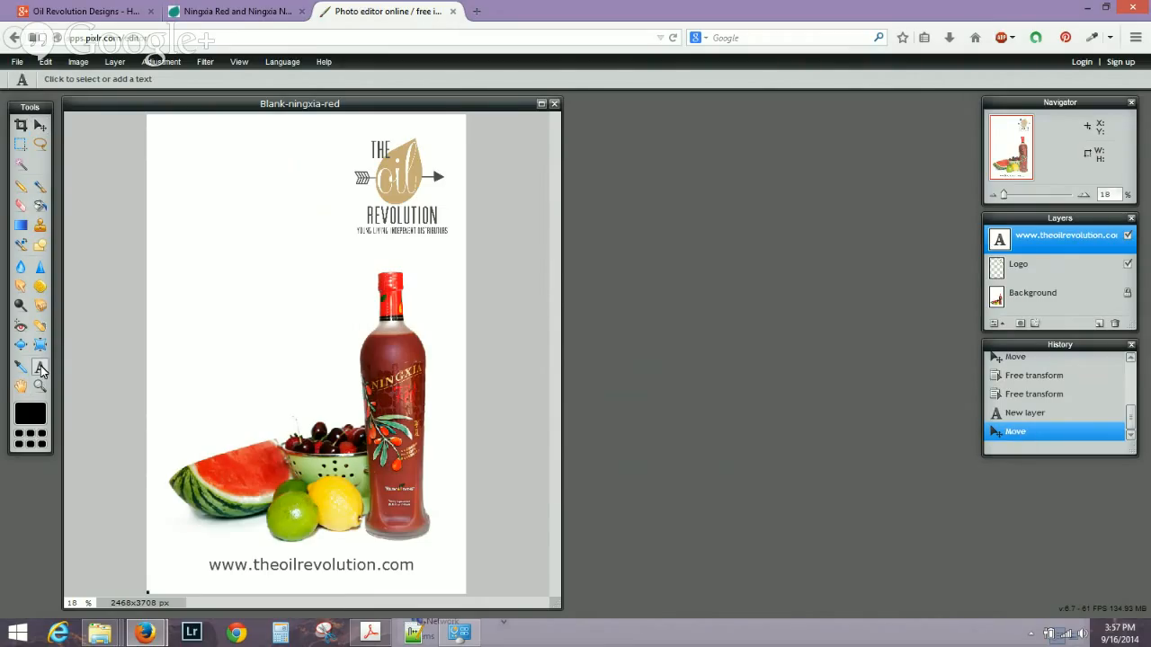
Type the headline 'Ningxia Red is Awesome' and colour it with the bottle cap's bright red.
{"action": "left_click", "coordinate": [163, 249]}
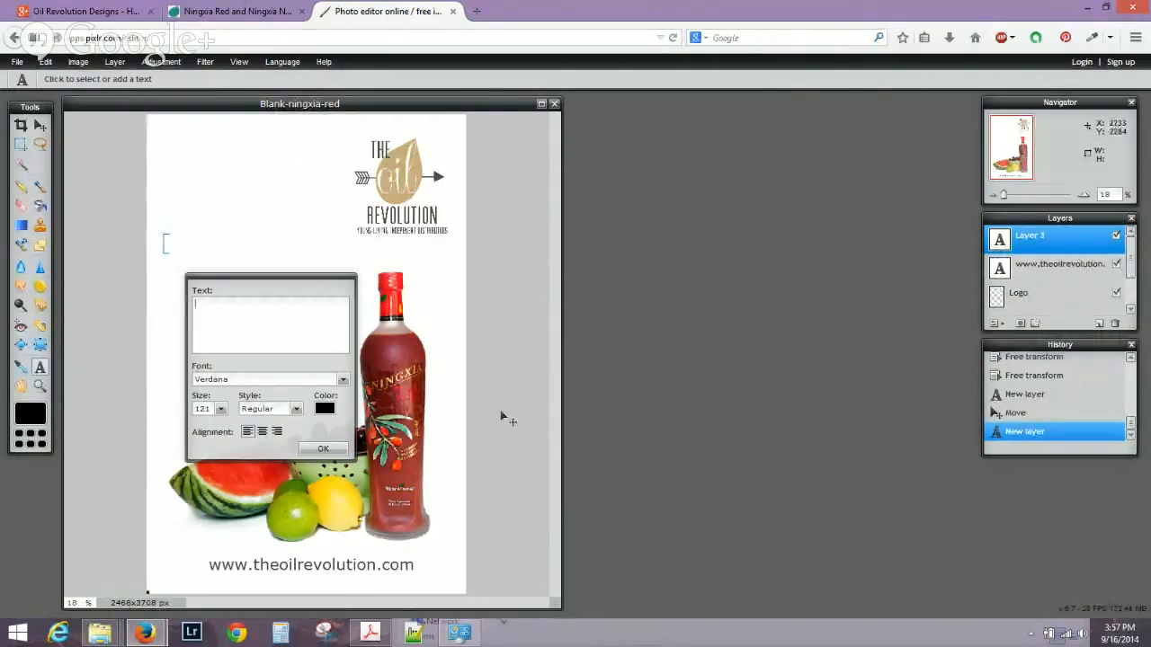
{"action": "type", "text": "Ningxi"}
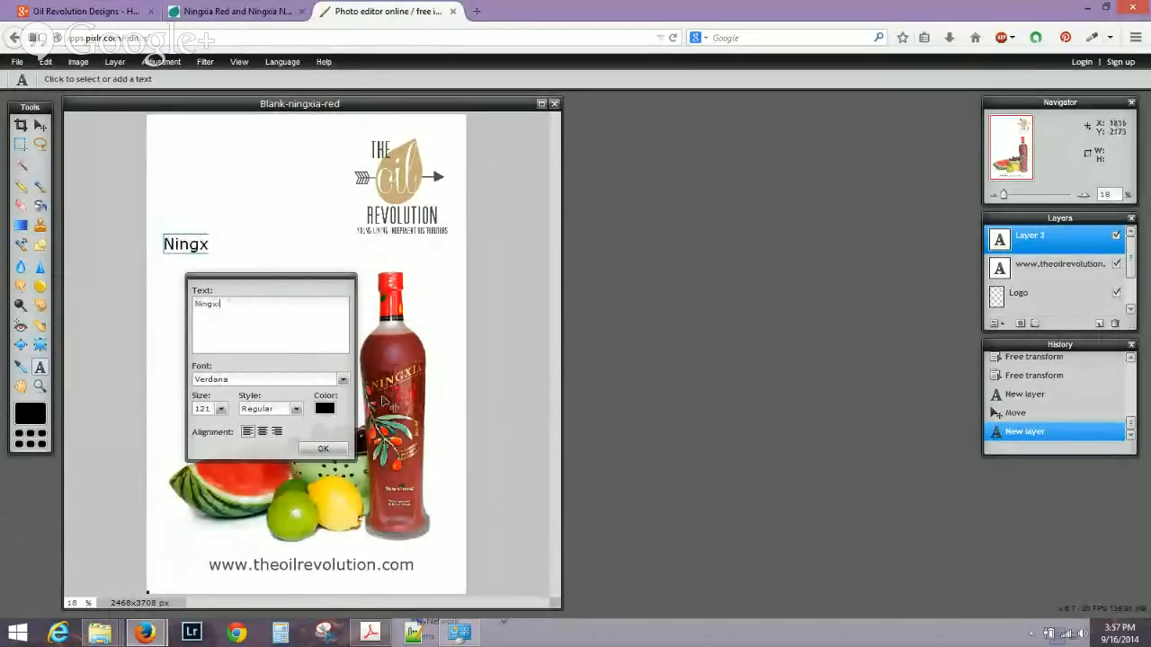
{"action": "type", "text": "a Red is"}
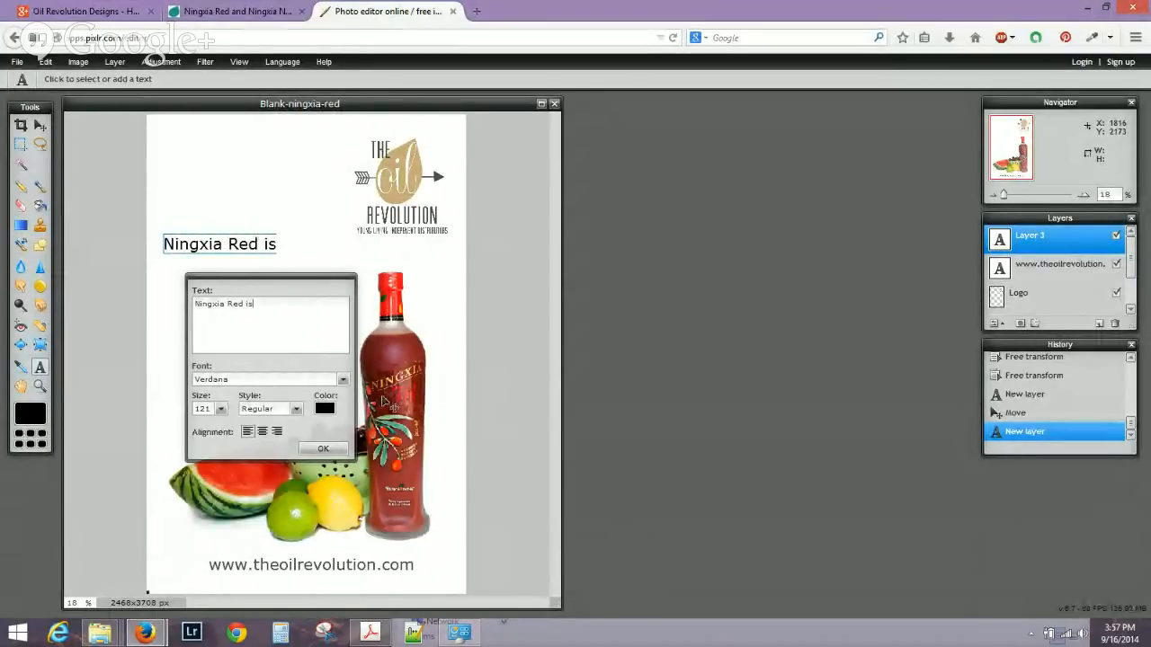
{"action": "type", "text": " Awesome!"}
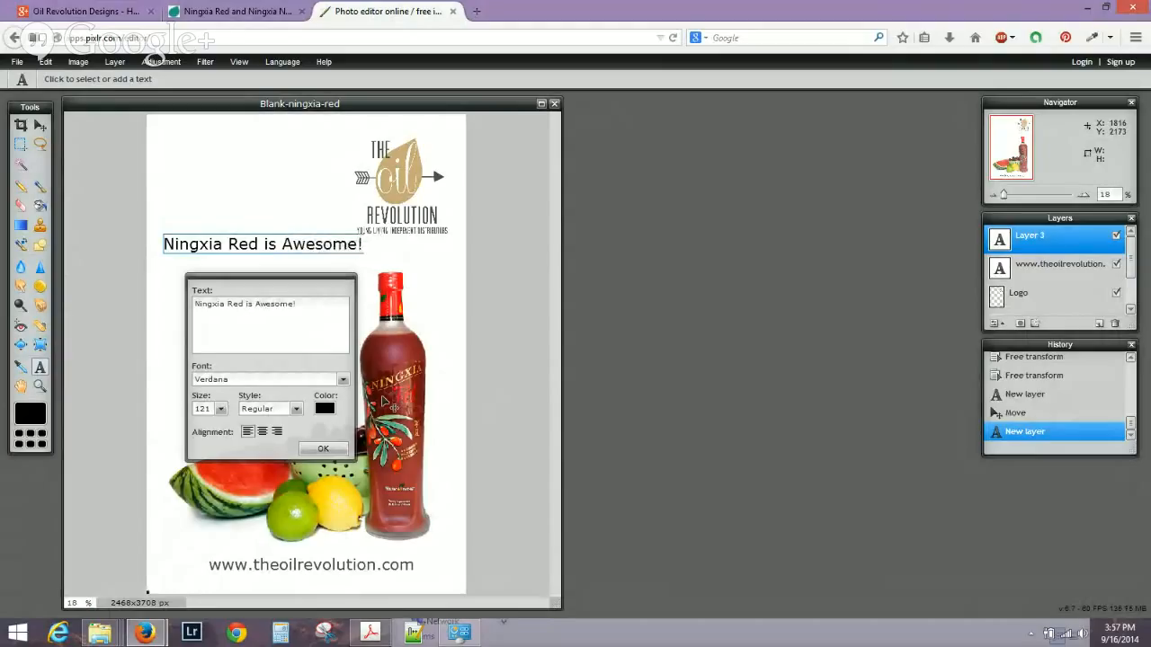
{"action": "key", "text": "ctrl+a"}
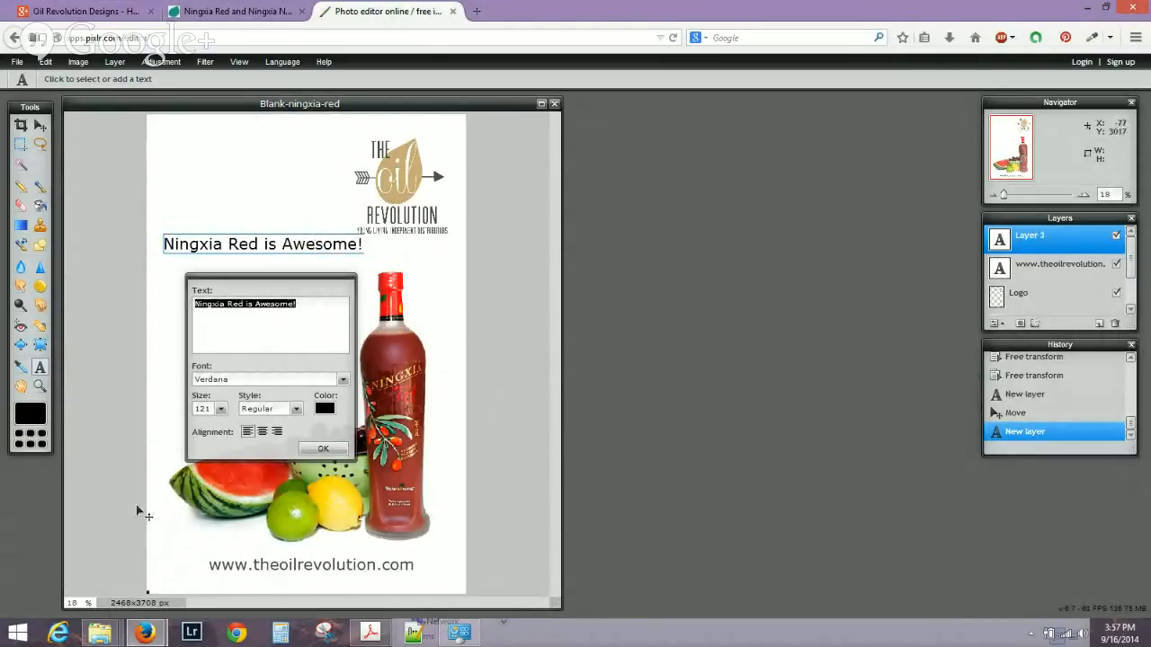
{"action": "left_click", "coordinate": [324, 409]}
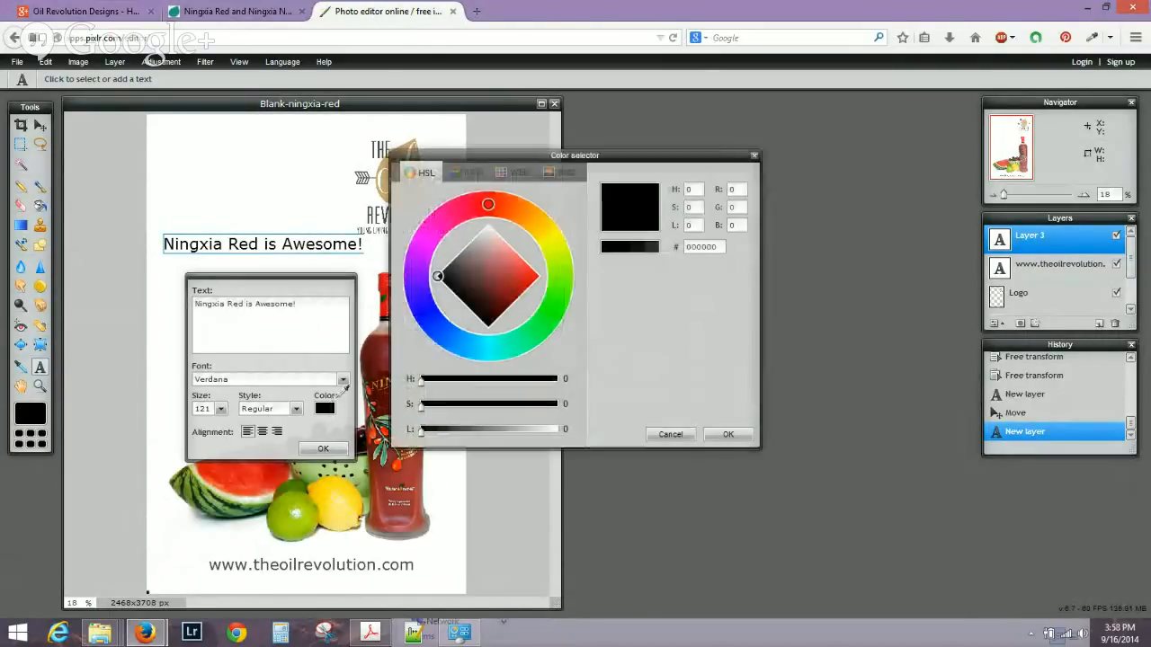
{"action": "left_click_drag", "start_coordinate": [475, 159], "coordinate": [606, 168]}
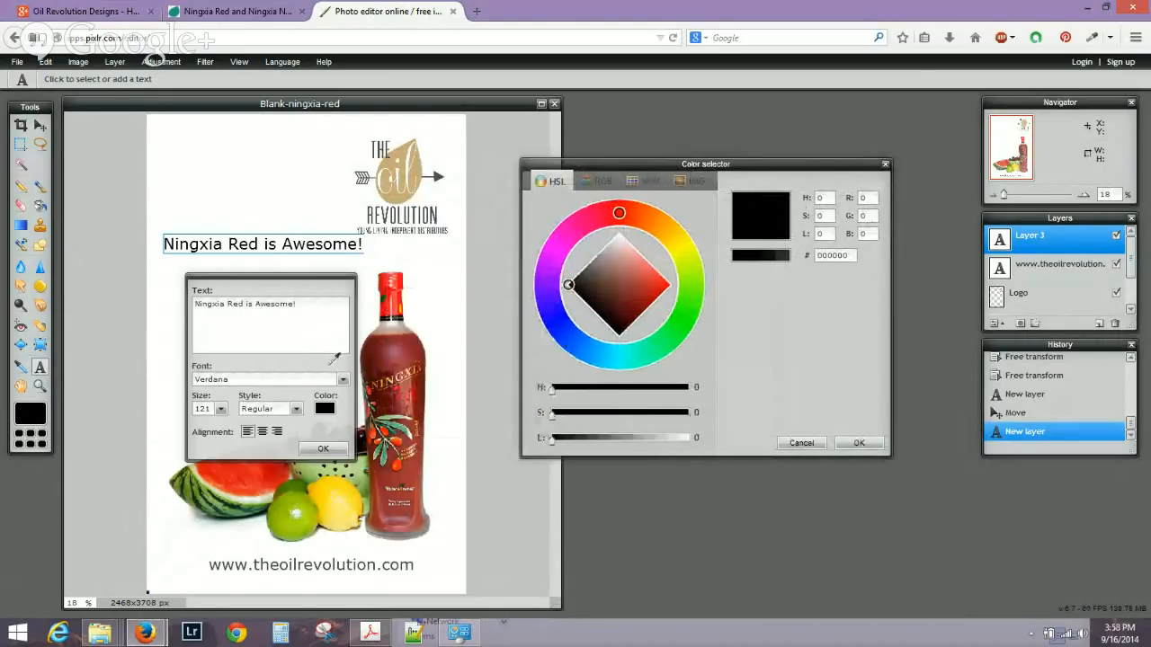
{"action": "left_click", "coordinate": [385, 348]}
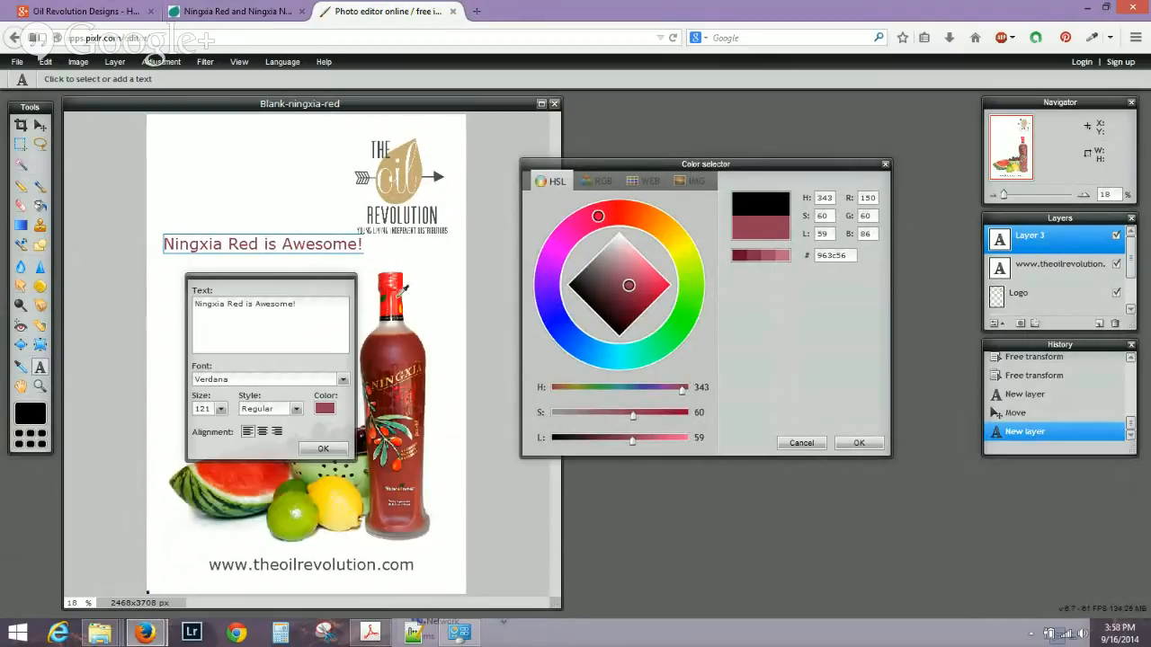
{"action": "left_click", "coordinate": [401, 293]}
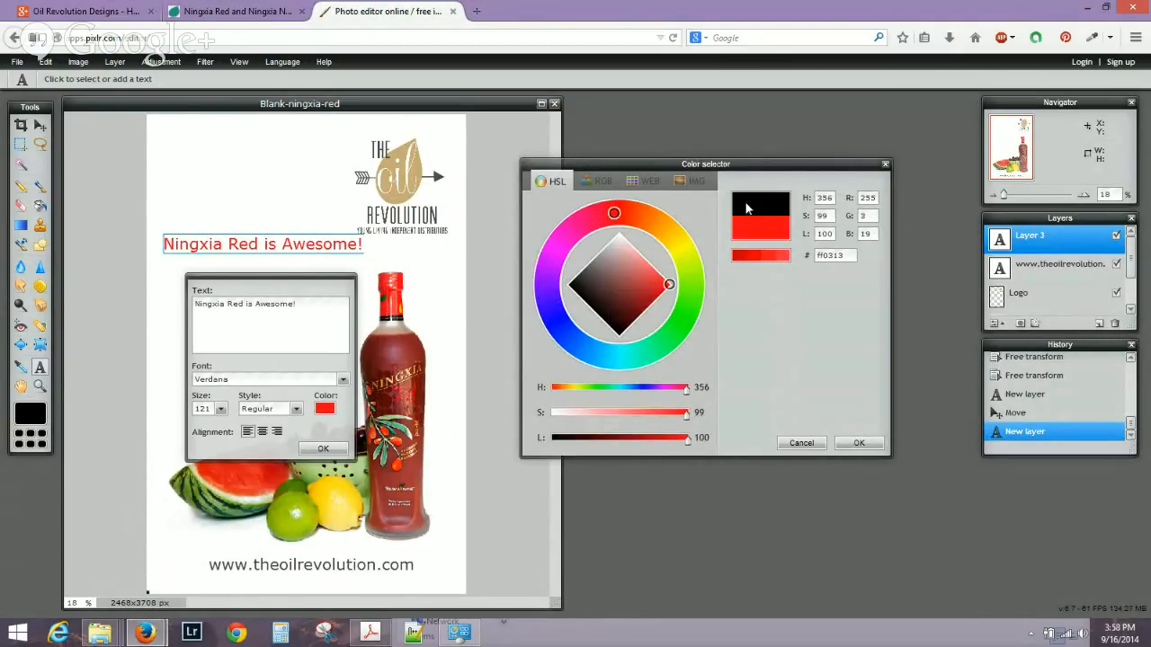
{"action": "left_click", "coordinate": [859, 443]}
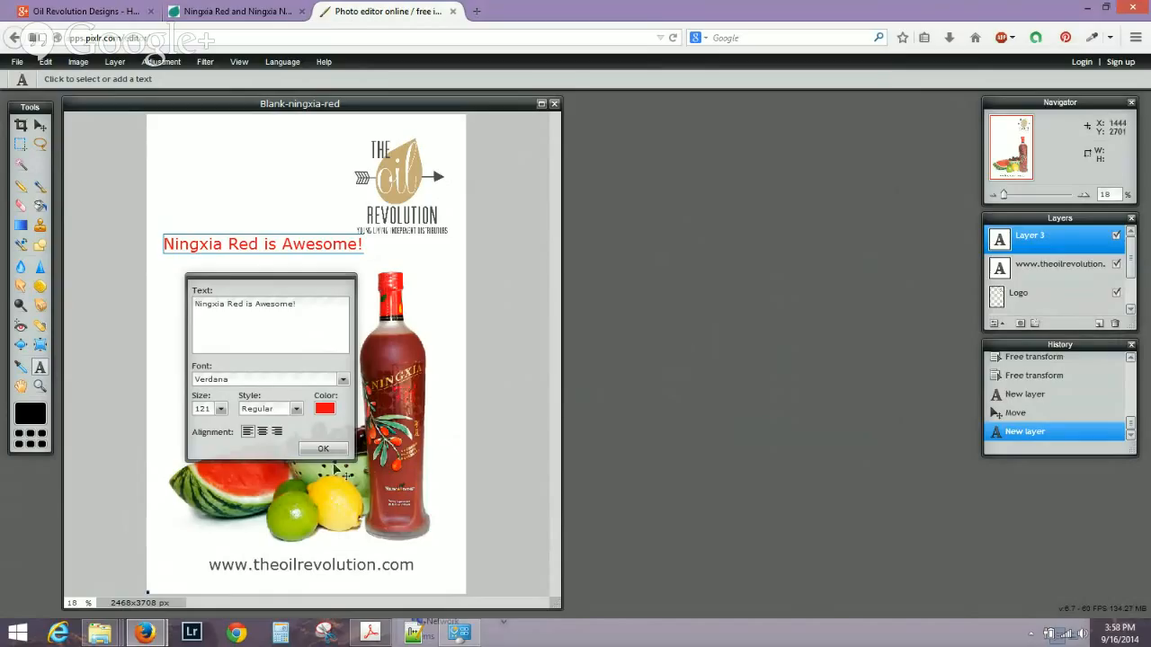
Set the headline in the Oh (Photo) Shoot! font and move it beneath the logo.
{"action": "left_click", "coordinate": [343, 384]}
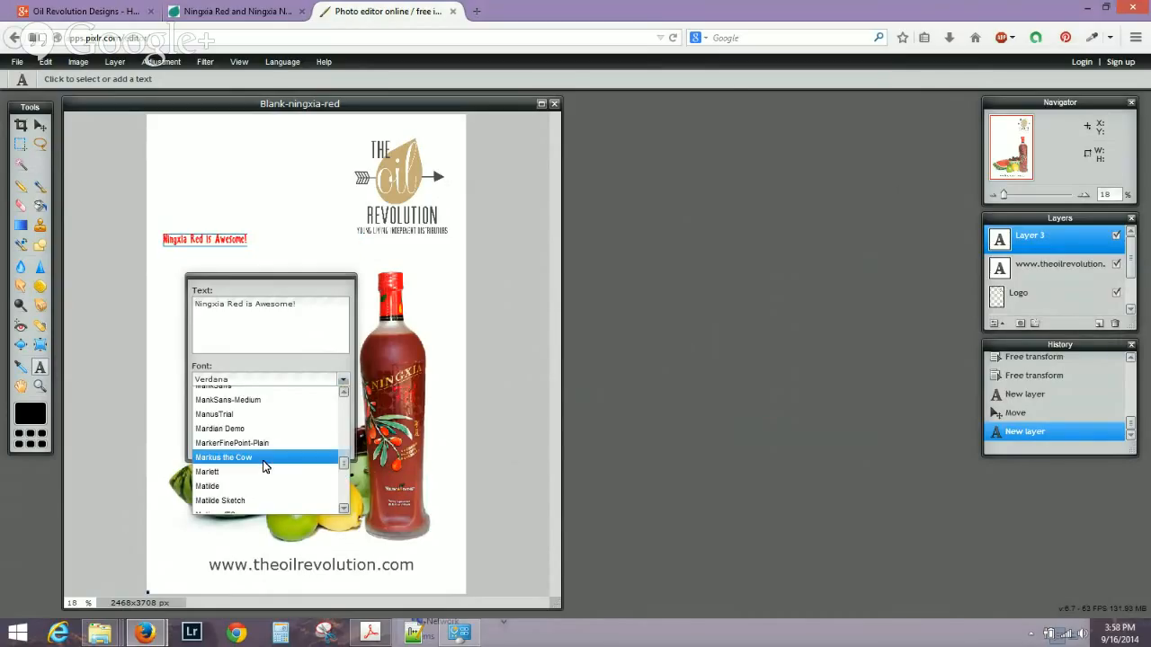
{"action": "scroll", "coordinate": [256, 477], "scroll_direction": "up", "scroll_amount": 5}
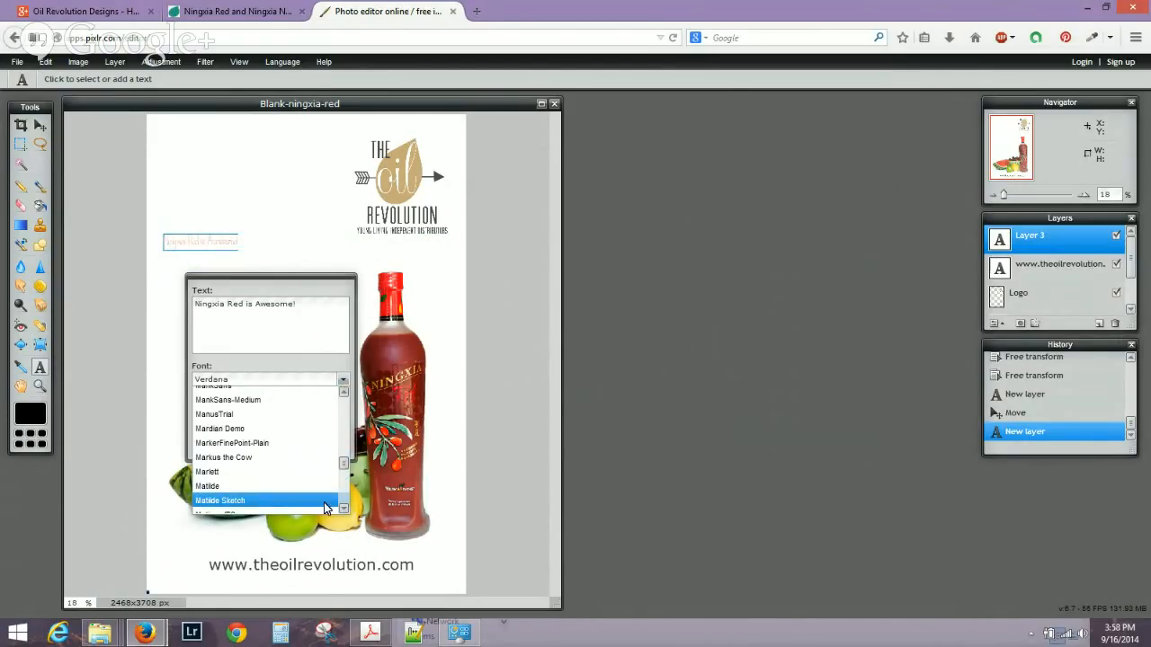
{"action": "scroll", "coordinate": [343, 472], "scroll_direction": "down", "scroll_amount": 8}
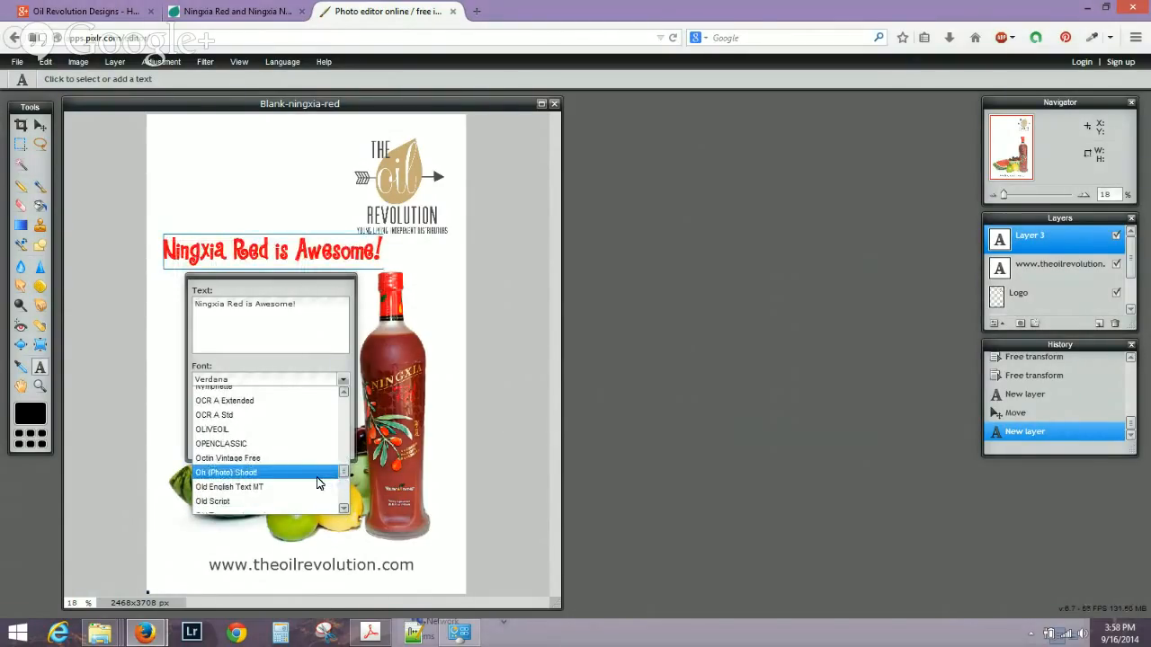
{"action": "left_click", "coordinate": [317, 482]}
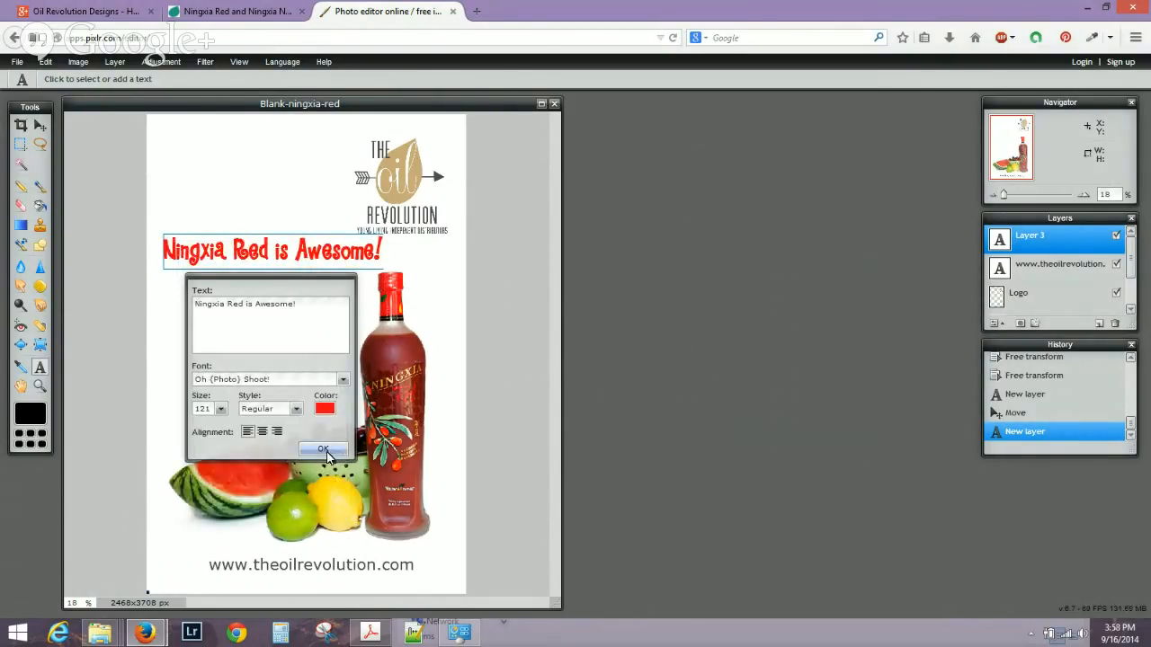
{"action": "left_click", "coordinate": [322, 450]}
{"action": "left_click", "coordinate": [40, 126]}
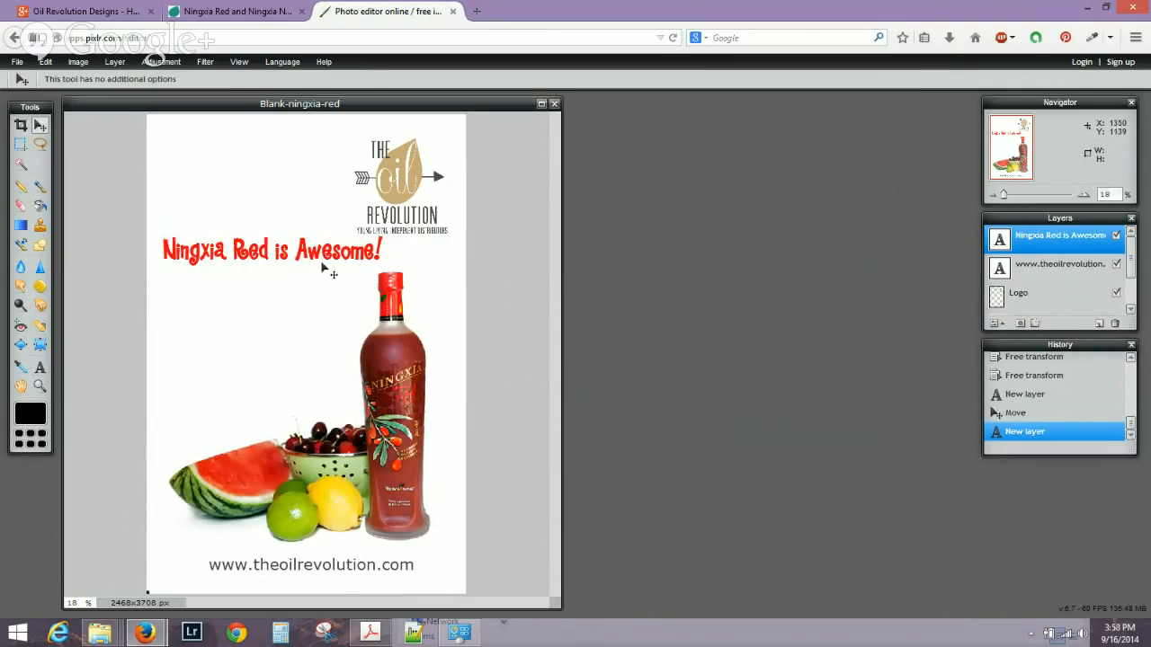
{"action": "left_click_drag", "start_coordinate": [322, 270], "coordinate": [388, 280]}
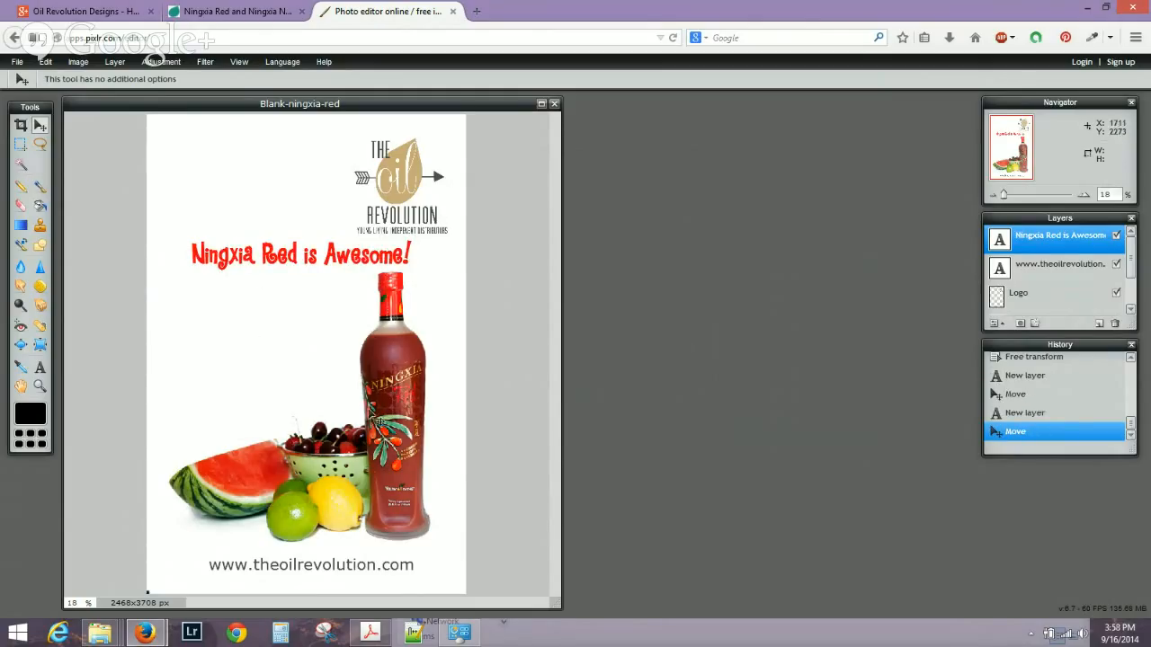
Add a black two-line text layer with the member's name and ID number left of the bottle.
{"action": "left_click", "coordinate": [40, 368]}
{"action": "left_click", "coordinate": [189, 367]}
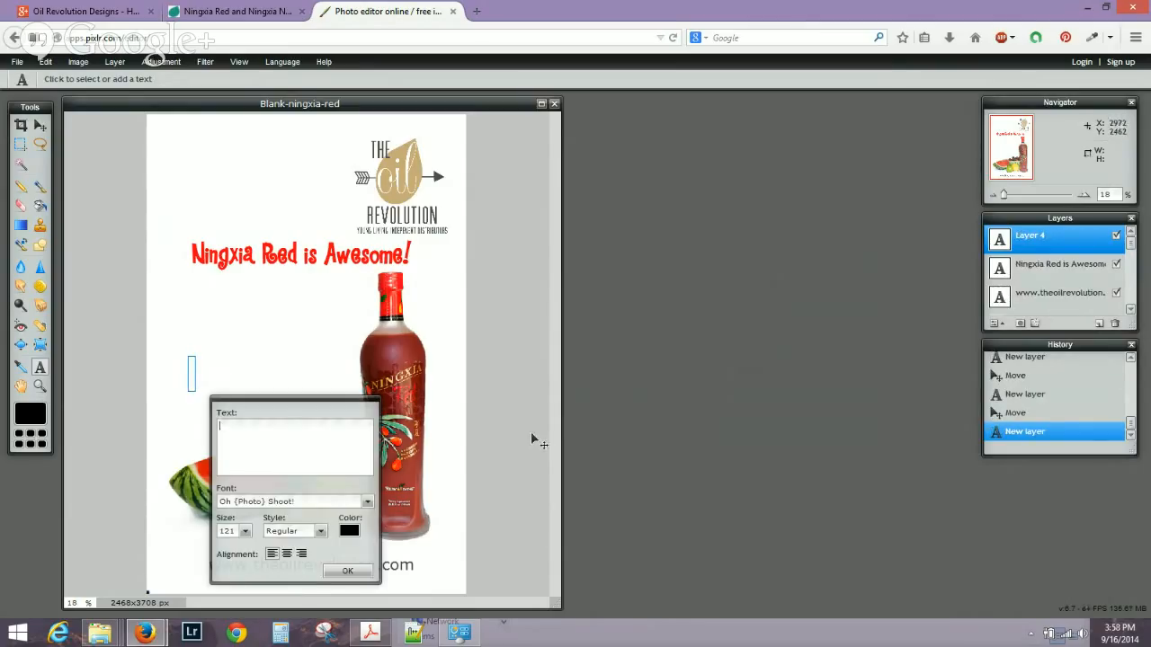
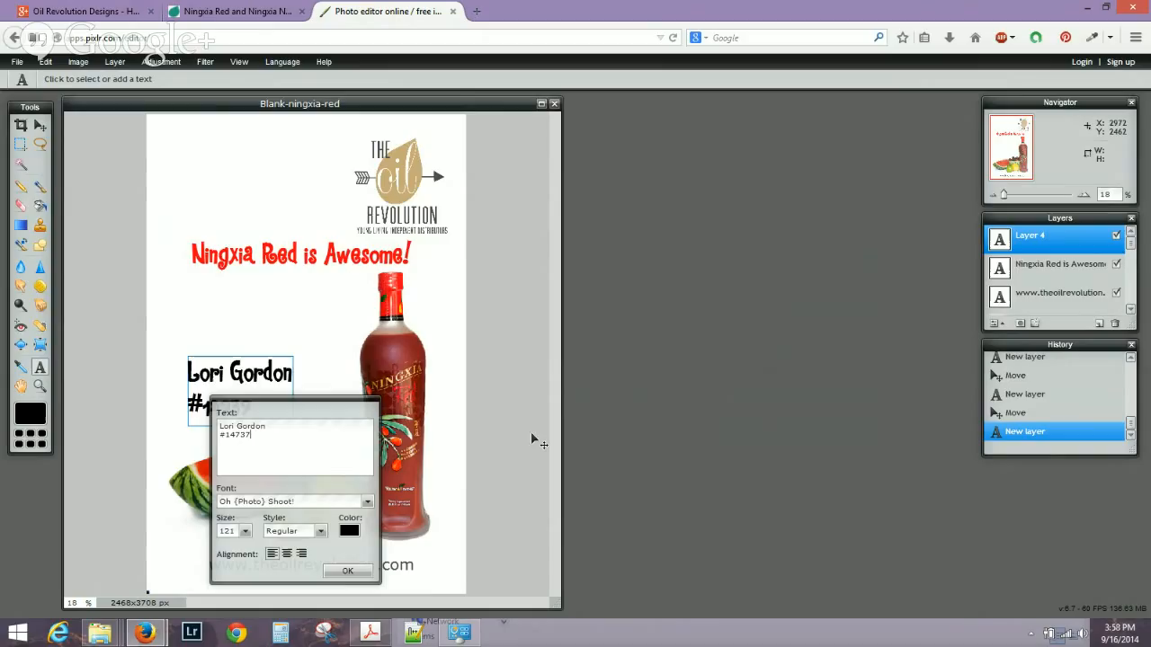
{"action": "left_click", "coordinate": [347, 573]}
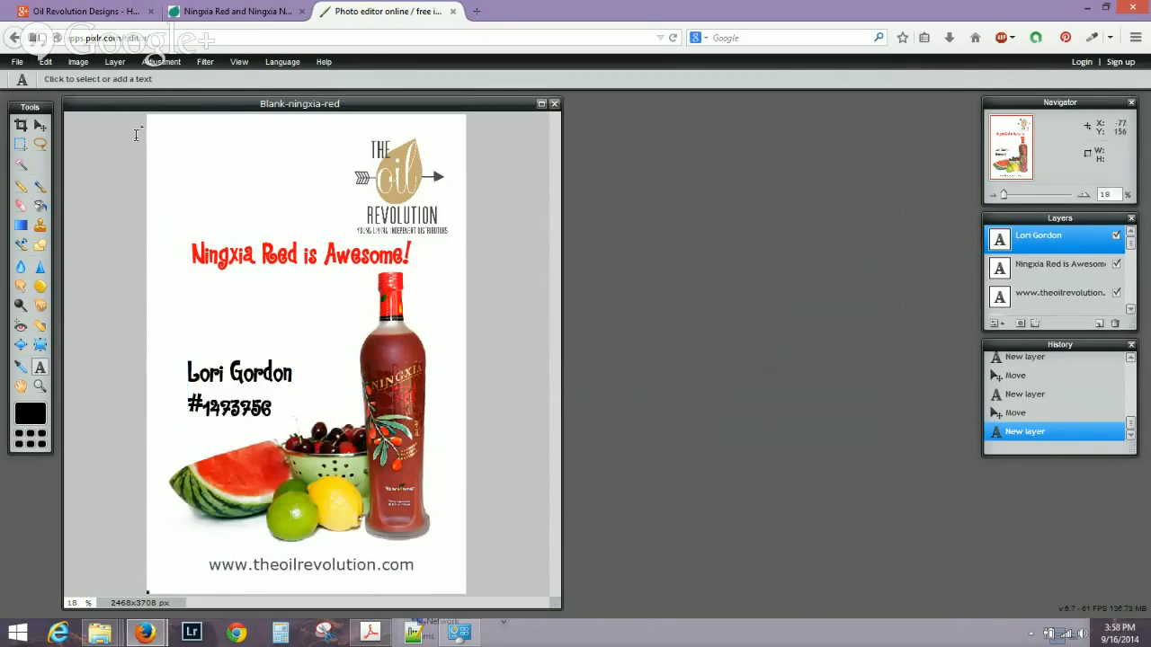
{"action": "left_click", "coordinate": [20, 63]}
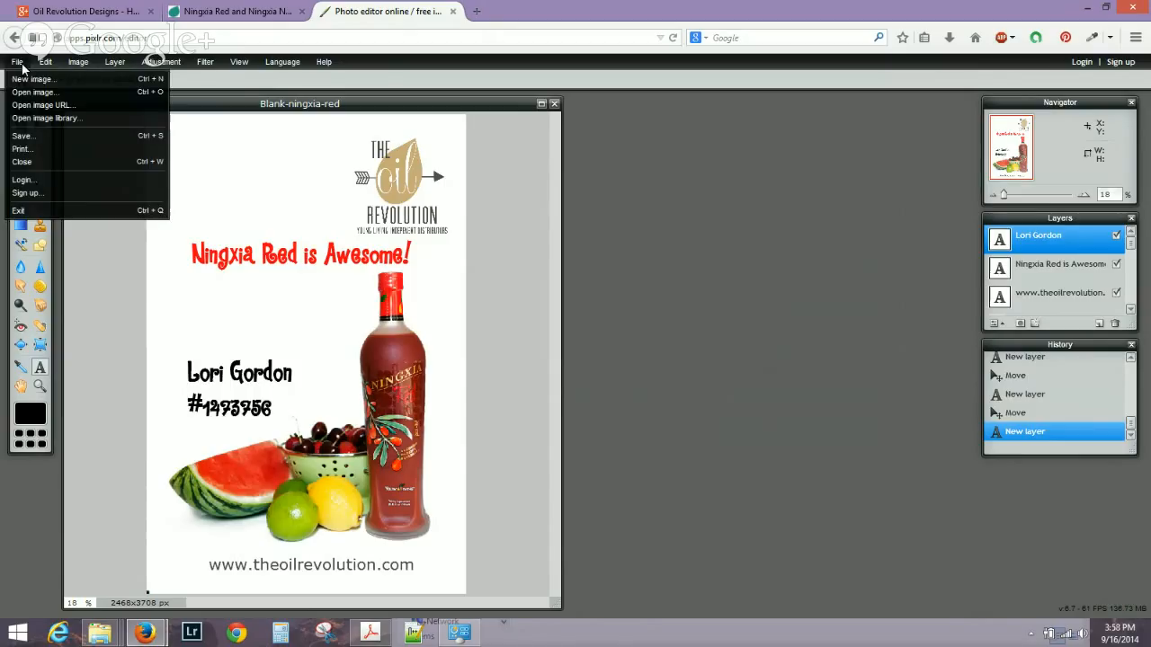
Save the image as a quality-80 JPEG named Customized Ningxia Red.
{"action": "left_click", "coordinate": [24, 137]}
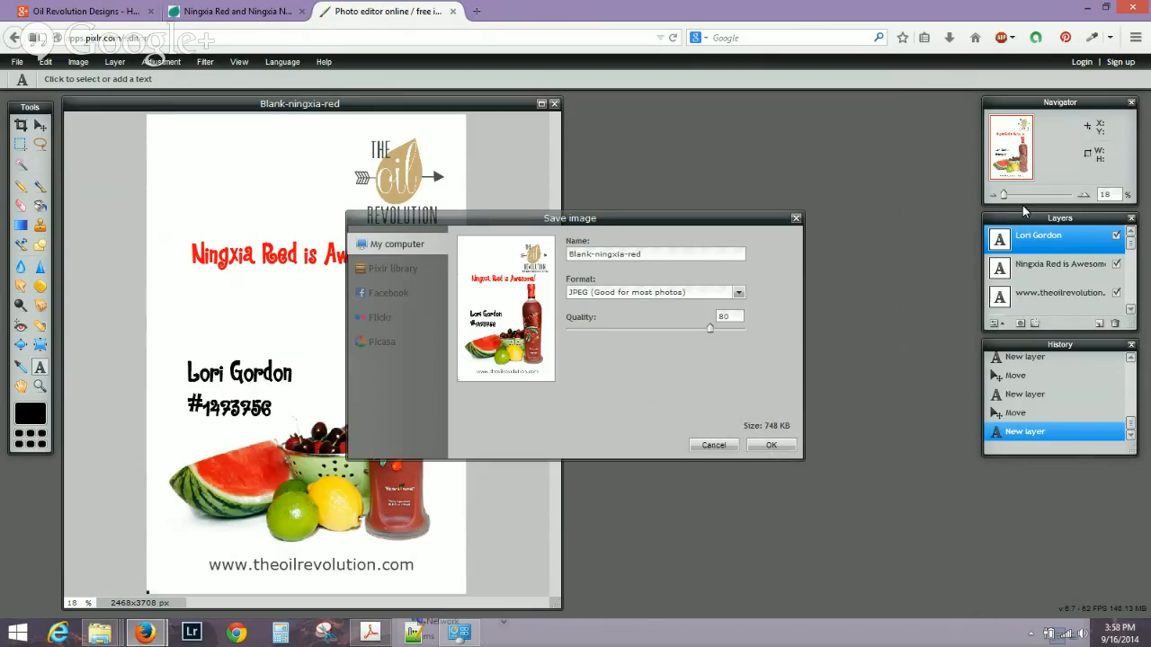
{"action": "left_click", "coordinate": [717, 293]}
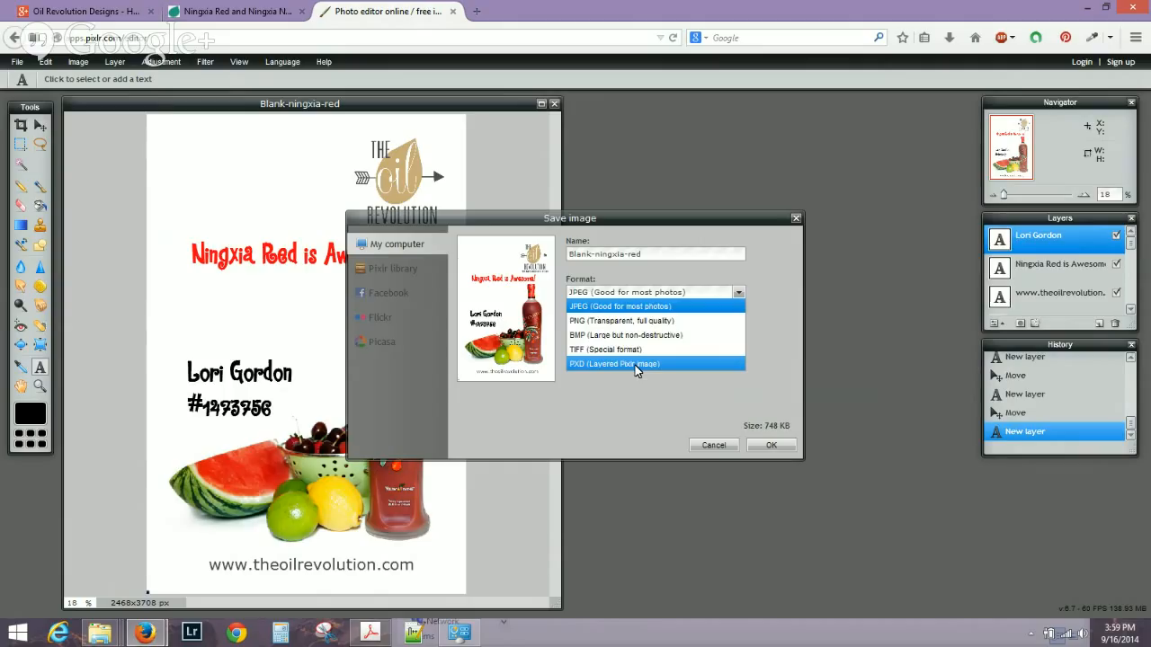
{"action": "left_click", "coordinate": [627, 307]}
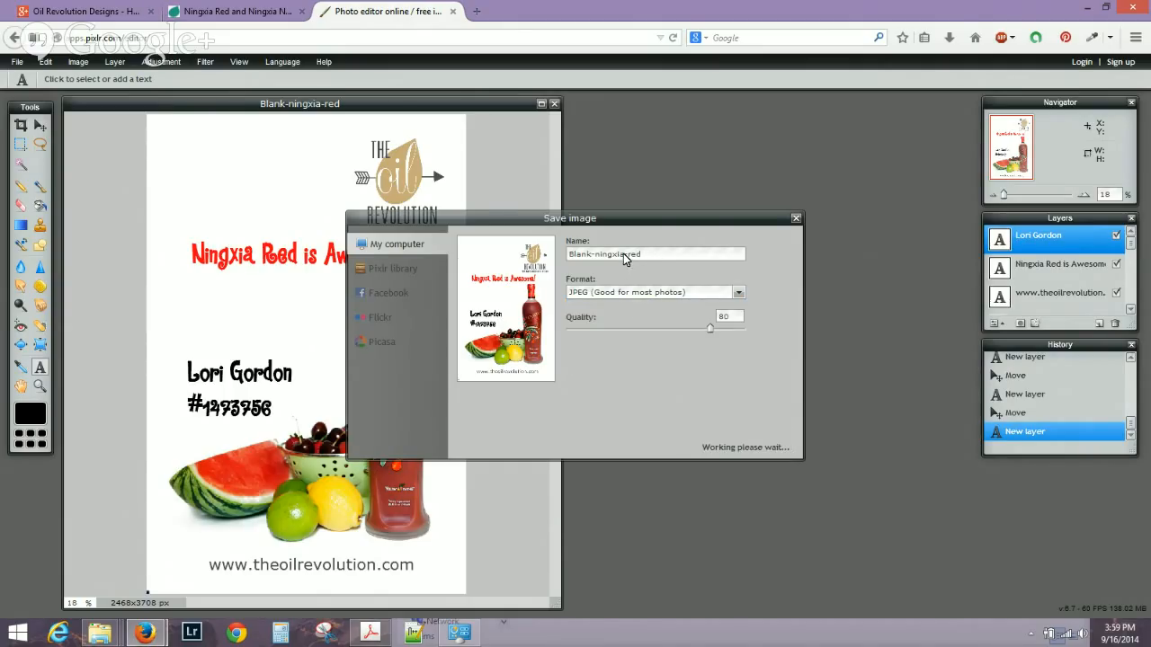
{"action": "left_click_drag", "start_coordinate": [652, 253], "coordinate": [496, 261]}
{"action": "type", "text": "Customized Ningxia Red"}
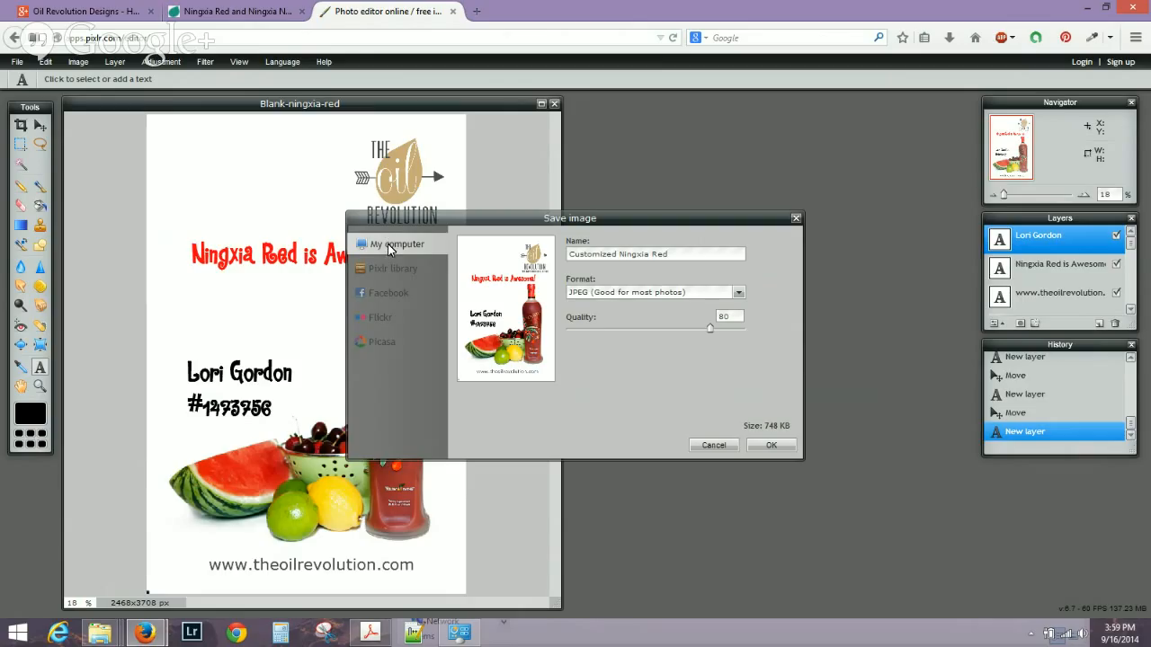
{"action": "left_click", "coordinate": [775, 444]}
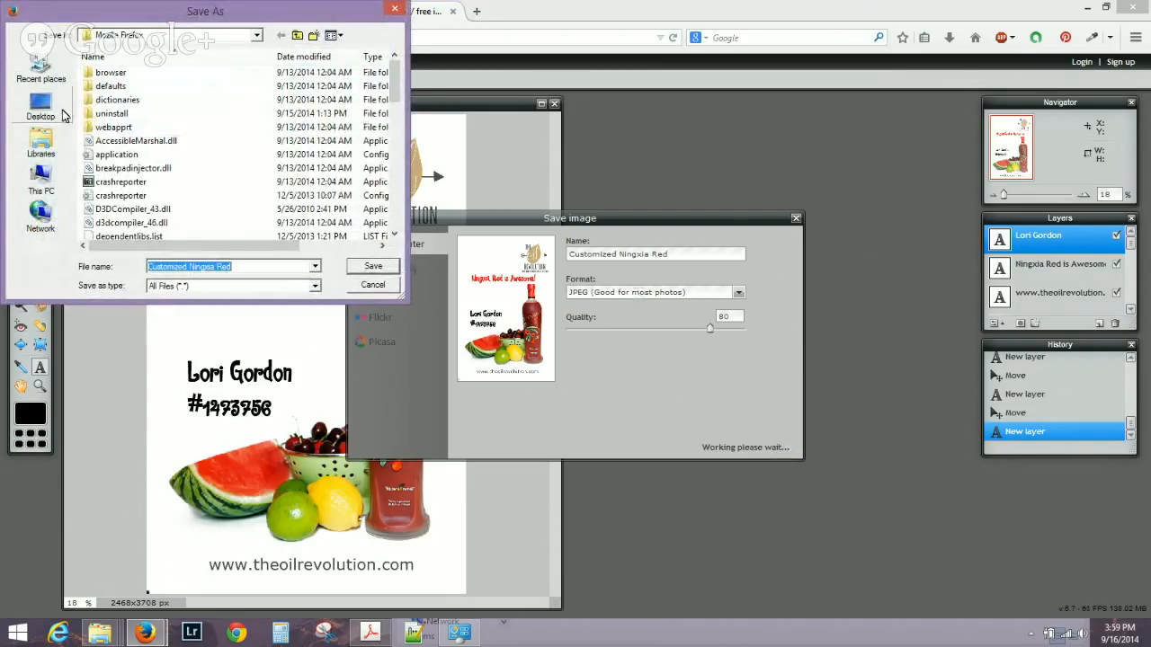
Save the Customized Ningxia Red file to the Desktop.
{"action": "left_click", "coordinate": [45, 109]}
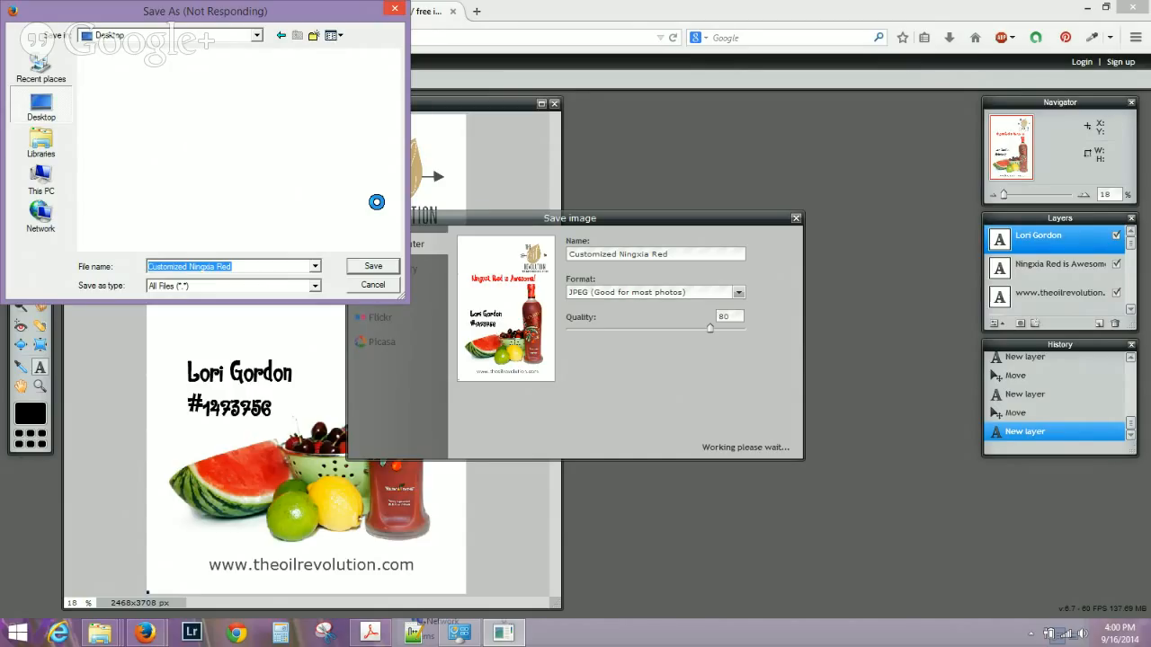
{"action": "left_click_drag", "start_coordinate": [251, 11], "coordinate": [830, 44]}
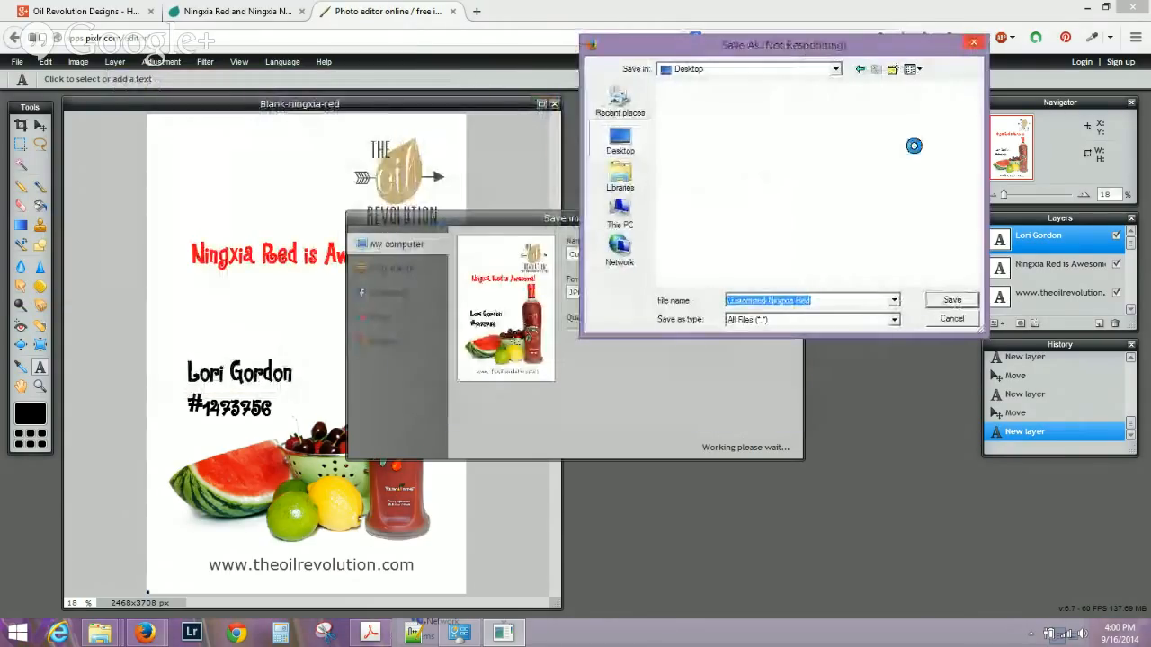
{"action": "left_click", "coordinate": [957, 321]}
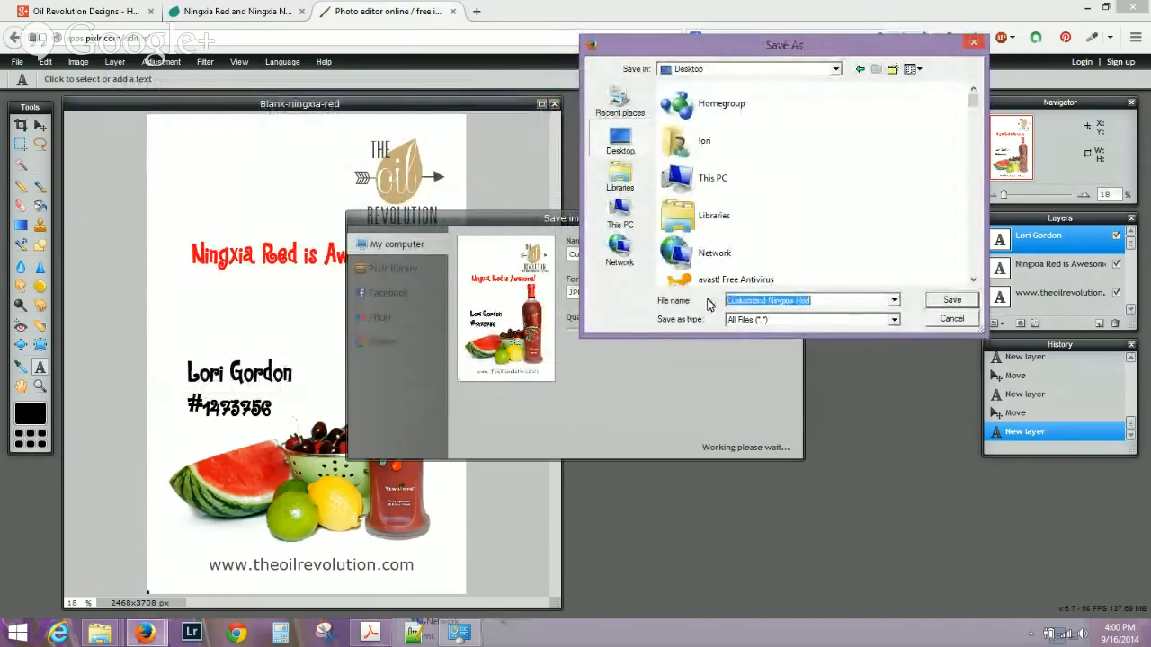
{"action": "left_click", "coordinate": [952, 301]}
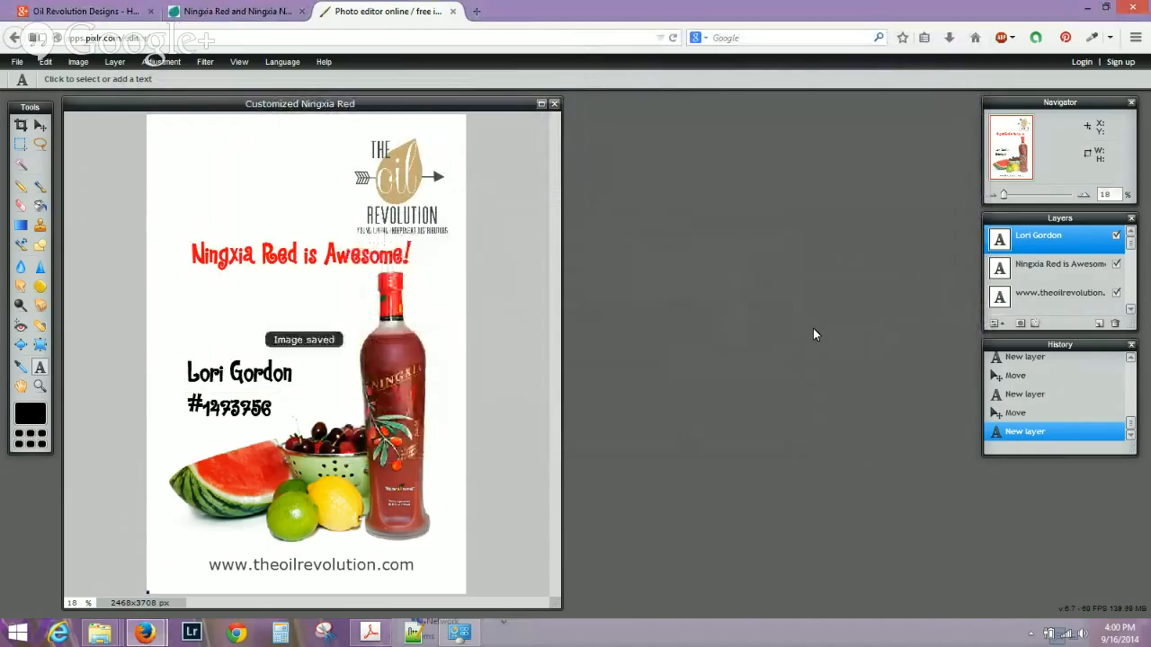
{"action": "left_click", "coordinate": [481, 11]}
Start a Facebook photo post and attach the Customized Ningxia Red image from the Desktop.
{"action": "left_click", "coordinate": [234, 239]}
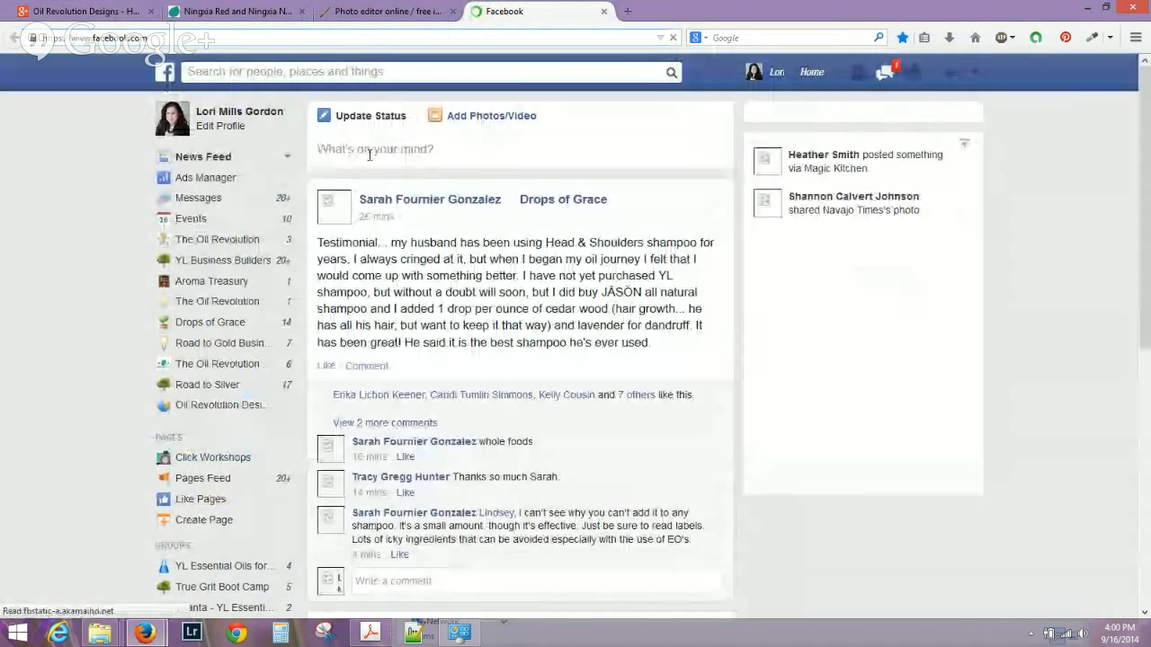
{"action": "left_click", "coordinate": [369, 153]}
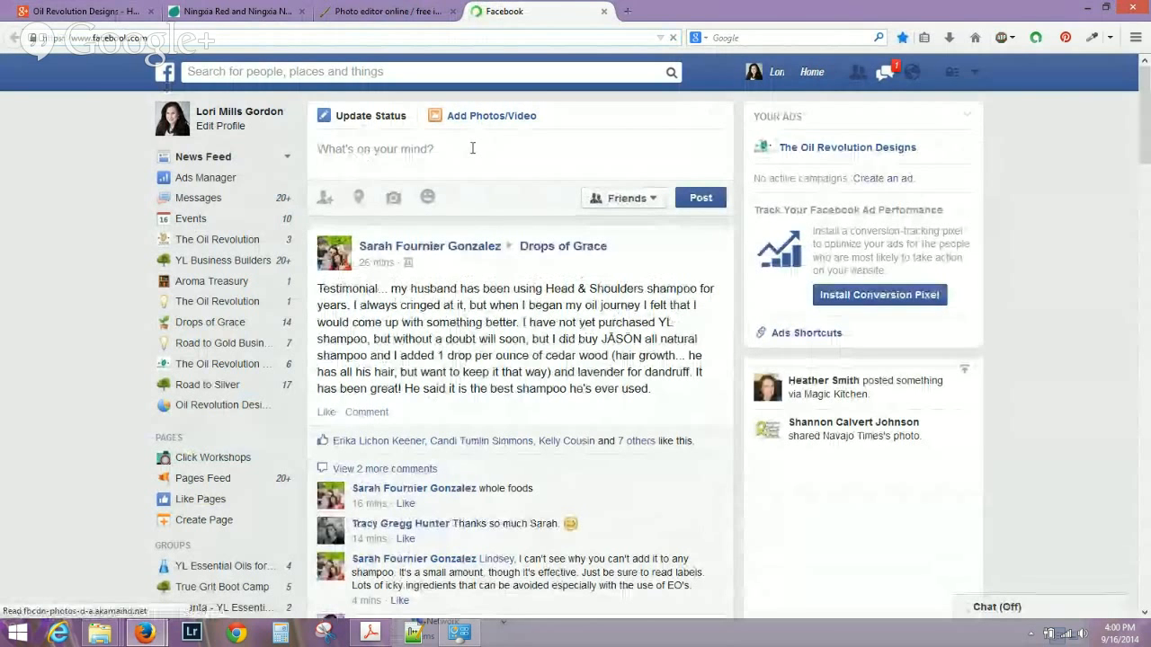
{"action": "left_click", "coordinate": [491, 126]}
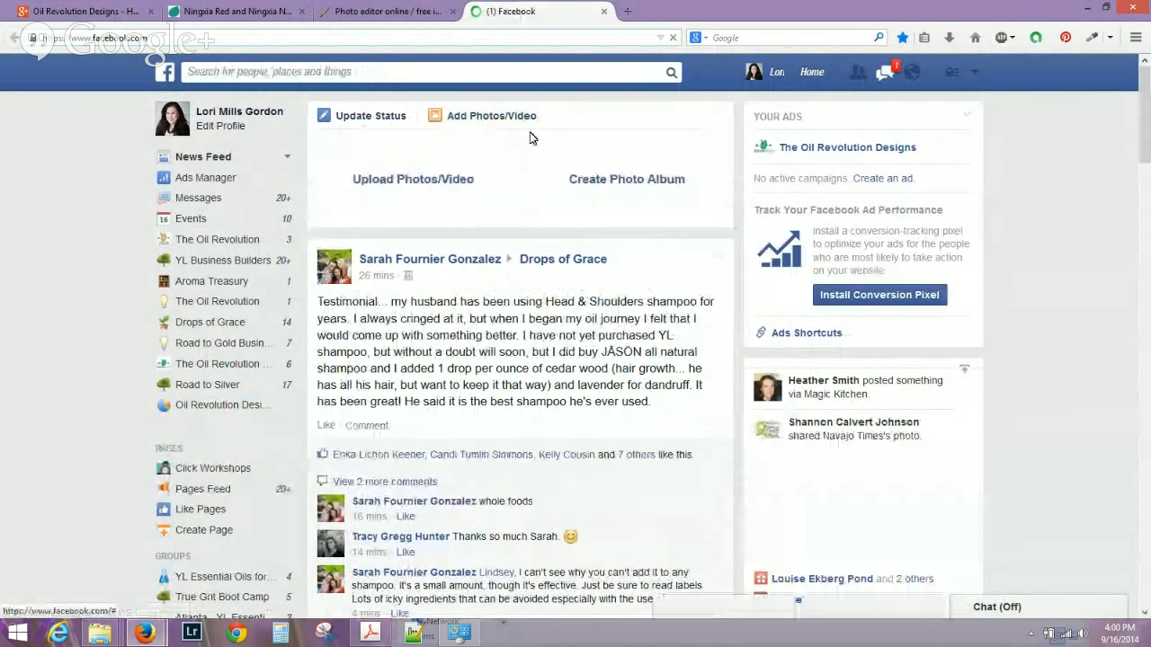
{"action": "left_click", "coordinate": [429, 180]}
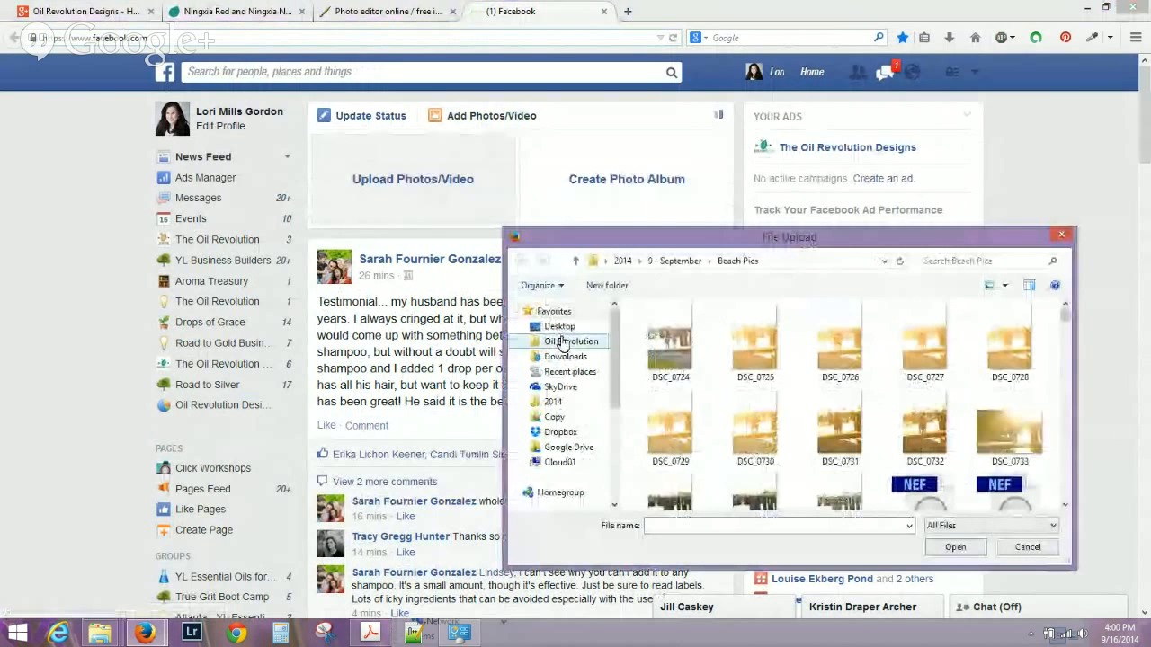
{"action": "left_click", "coordinate": [559, 328]}
{"action": "left_click_drag", "start_coordinate": [1068, 339], "coordinate": [1067, 394]}
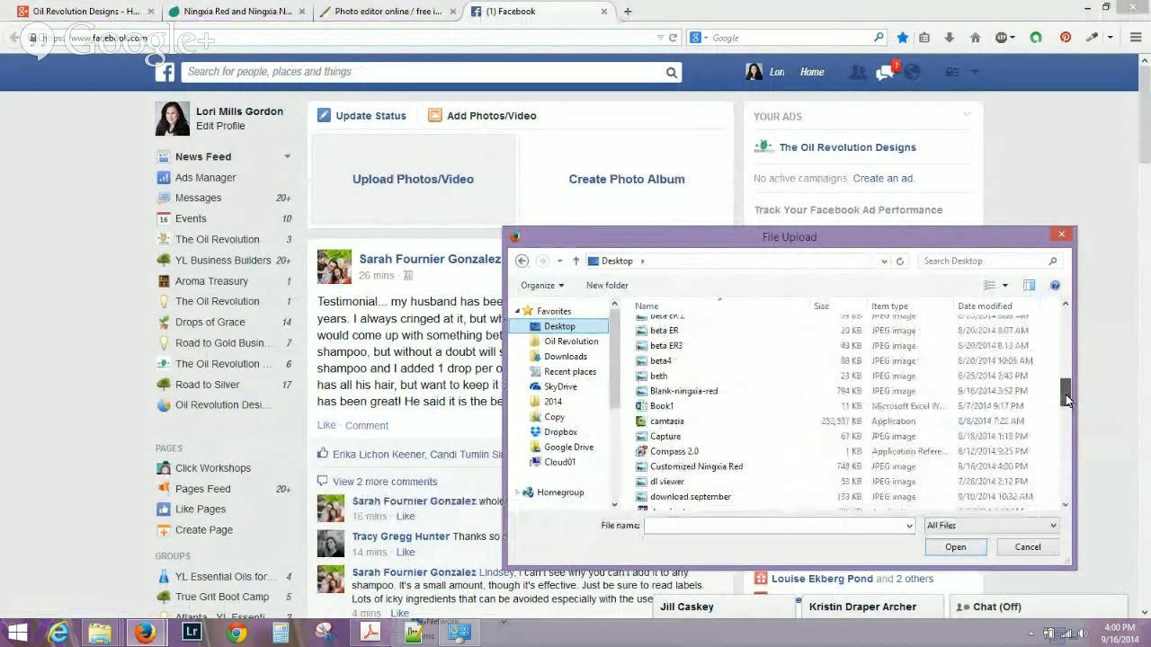
{"action": "left_click", "coordinate": [717, 476]}
{"action": "left_click", "coordinate": [954, 547]}
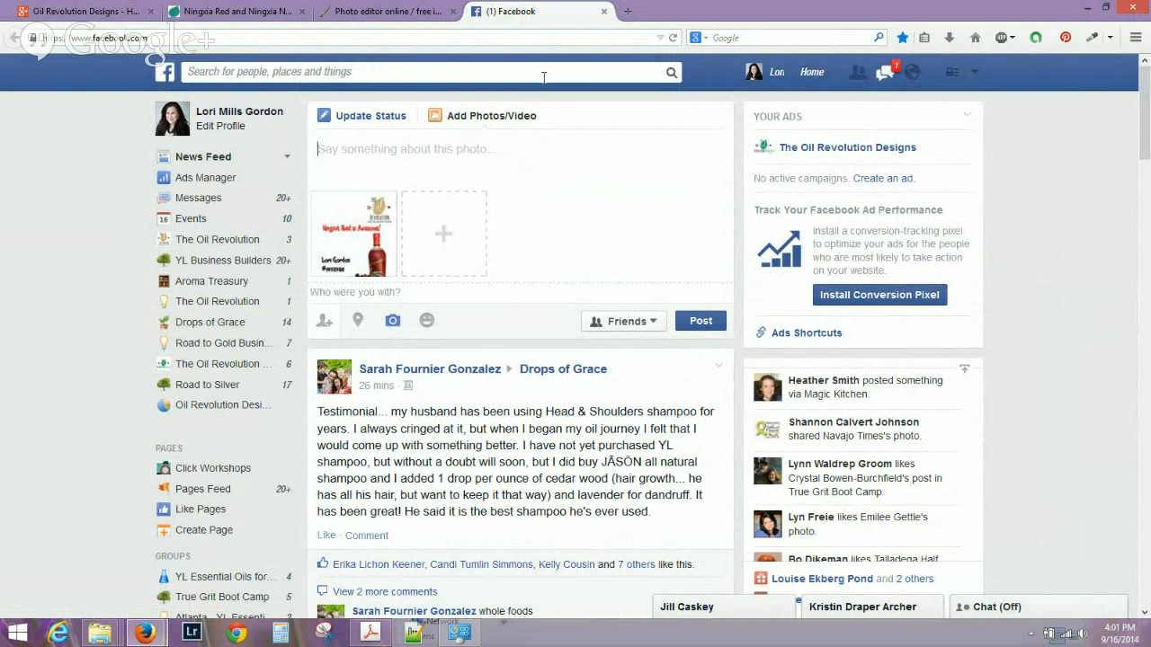
Close the Facebook tab, discarding the draft post, leaving a blank new tab.
{"action": "left_click", "coordinate": [606, 12]}
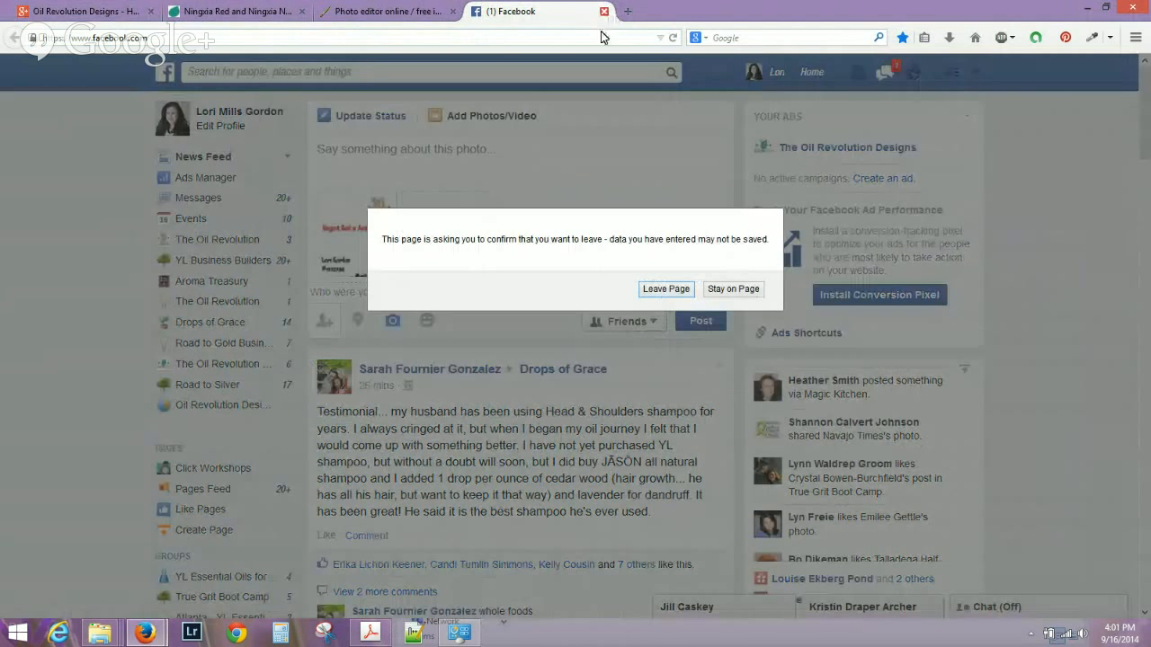
{"action": "left_click", "coordinate": [725, 289]}
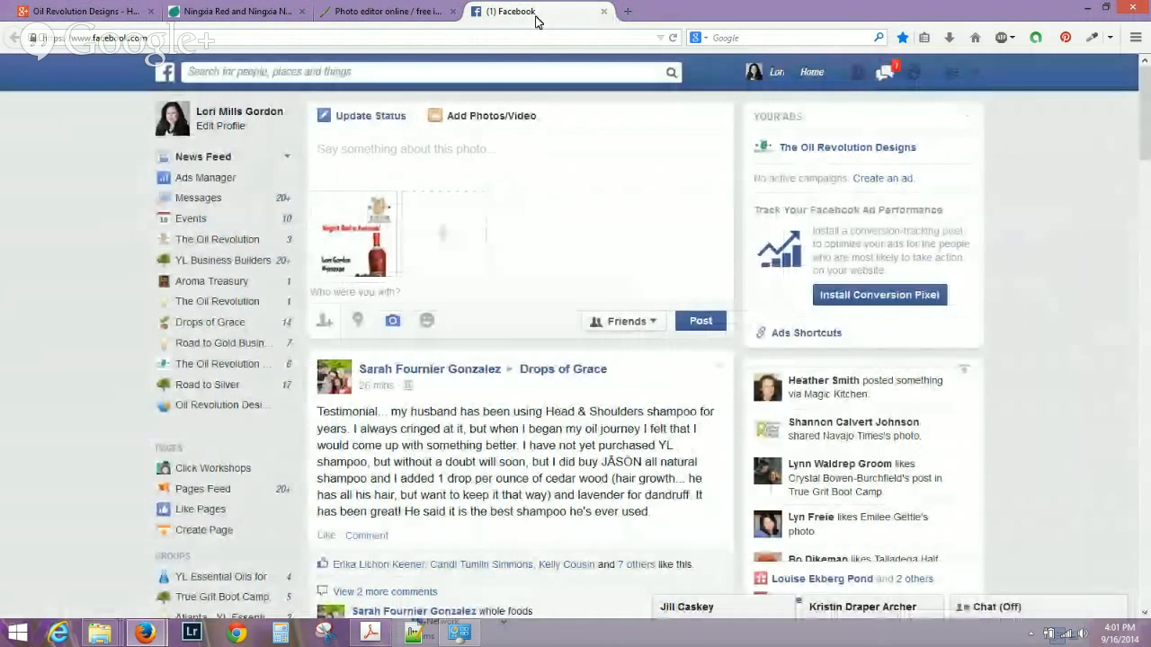
{"action": "left_click", "coordinate": [604, 10]}
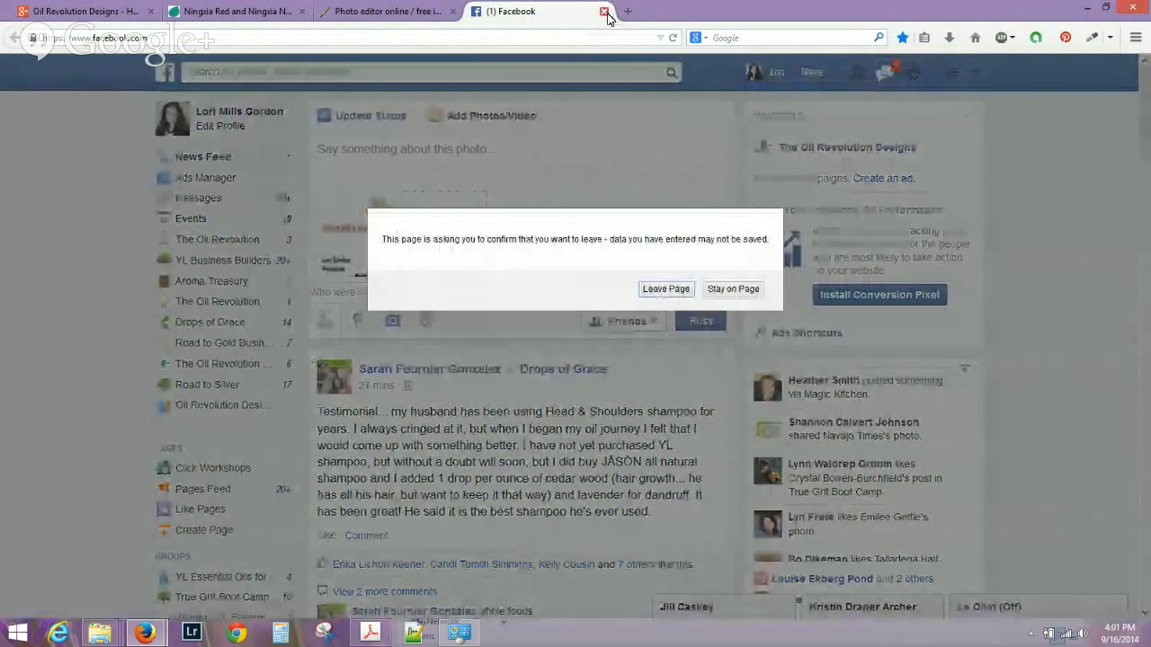
{"action": "left_click", "coordinate": [668, 289]}
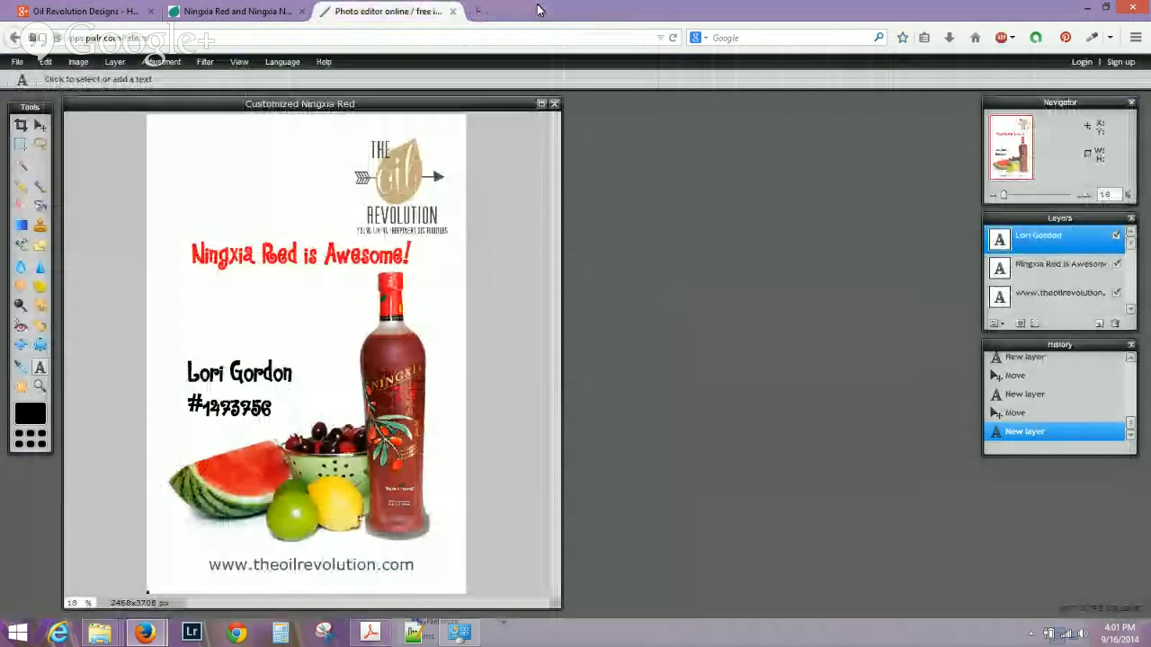
{"action": "left_click", "coordinate": [477, 11]}
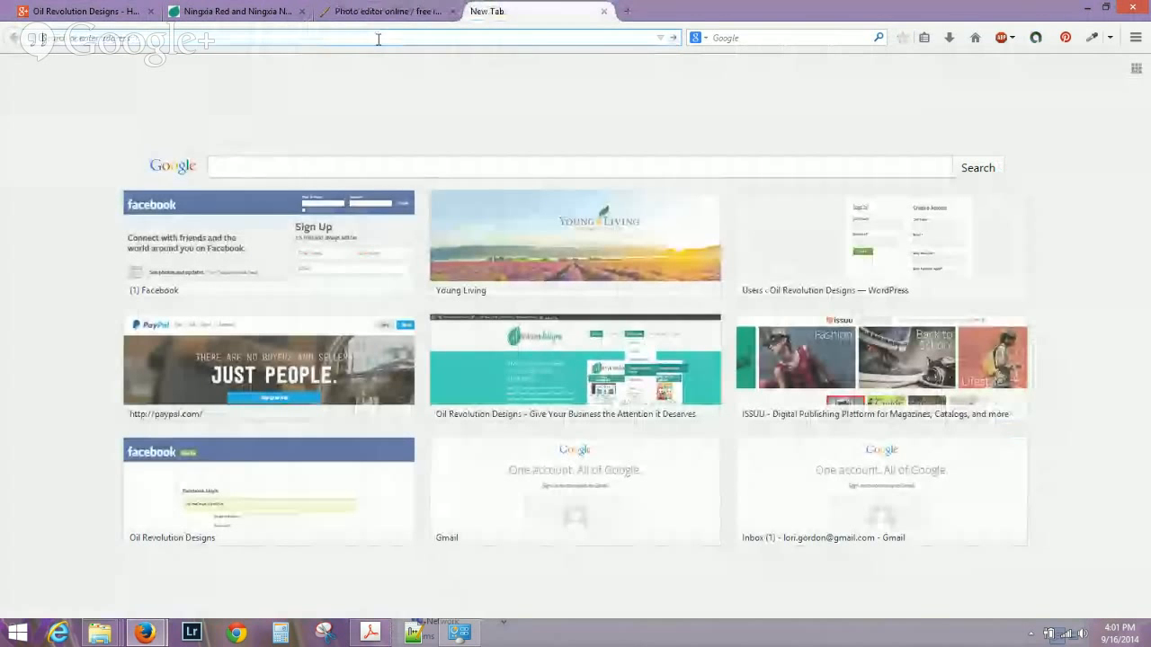
Search Google Images for 'oil drop vector' and show the Png group of results.
{"action": "type", "text": "images.google.com"}
{"action": "key", "text": "Return"}
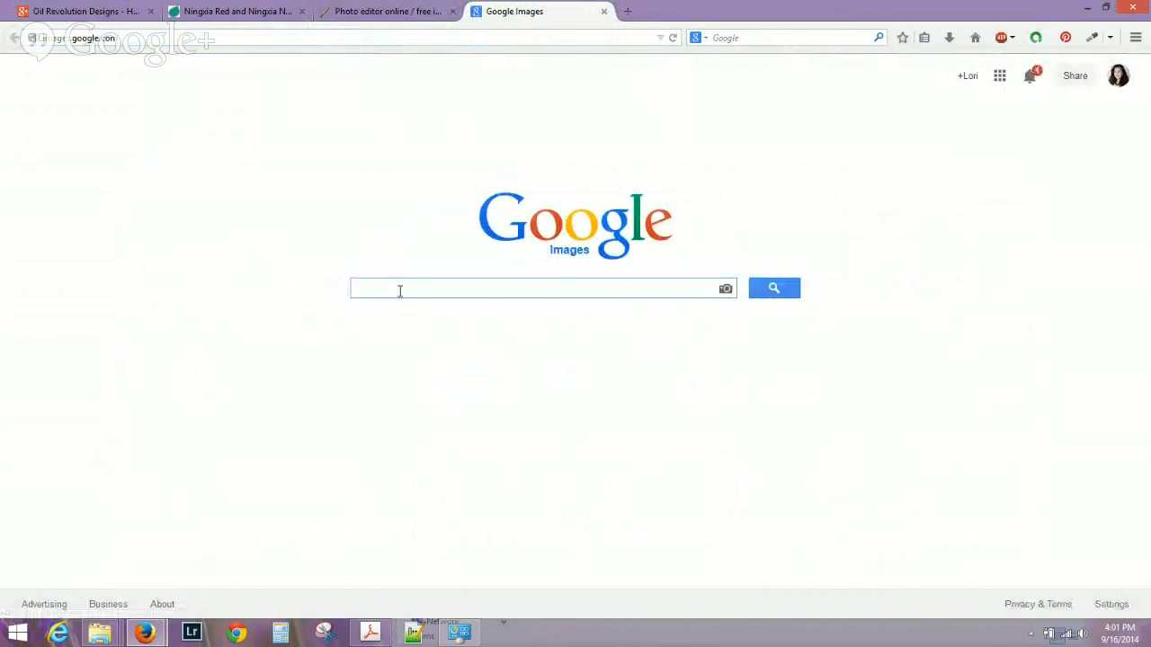
{"action": "type", "text": "drop"}
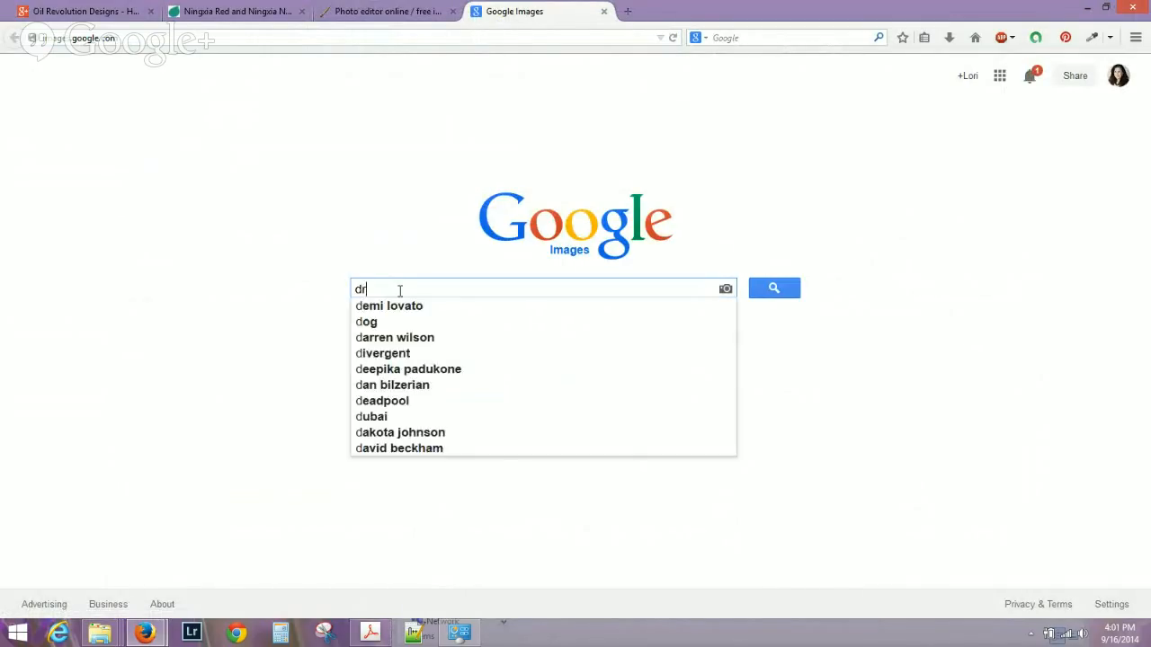
{"action": "key", "text": "BackSpace"}
{"action": "key", "text": "BackSpace"}
{"action": "key", "text": "BackSpace"}
{"action": "key", "text": "BackSpace"}
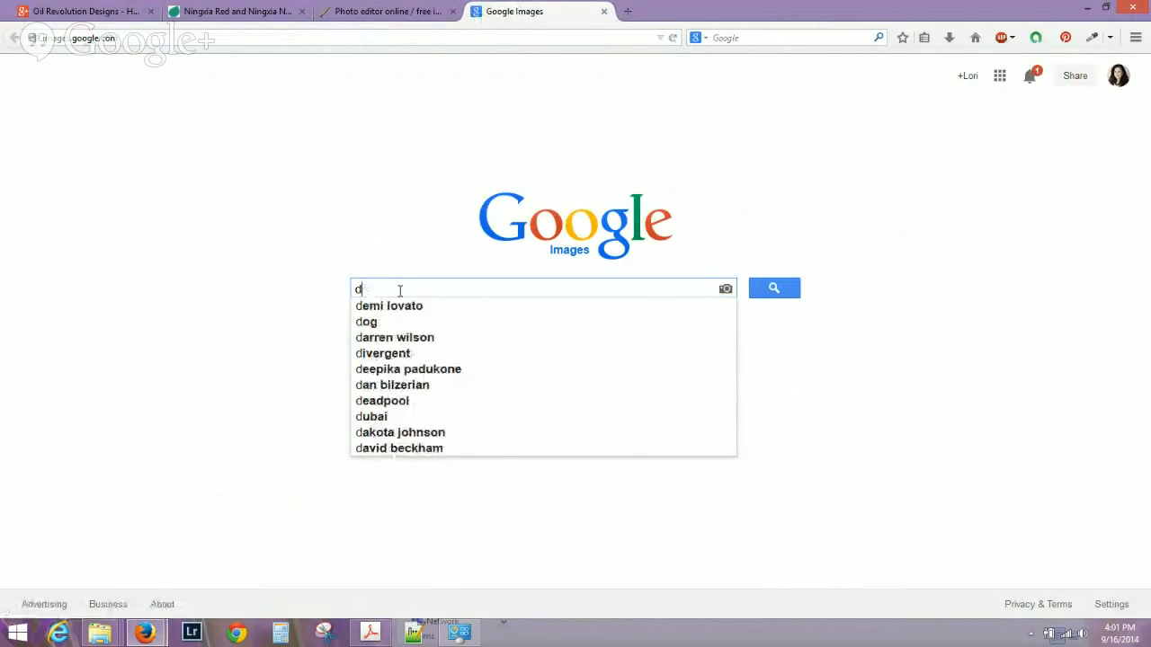
{"action": "type", "text": "oil drop"}
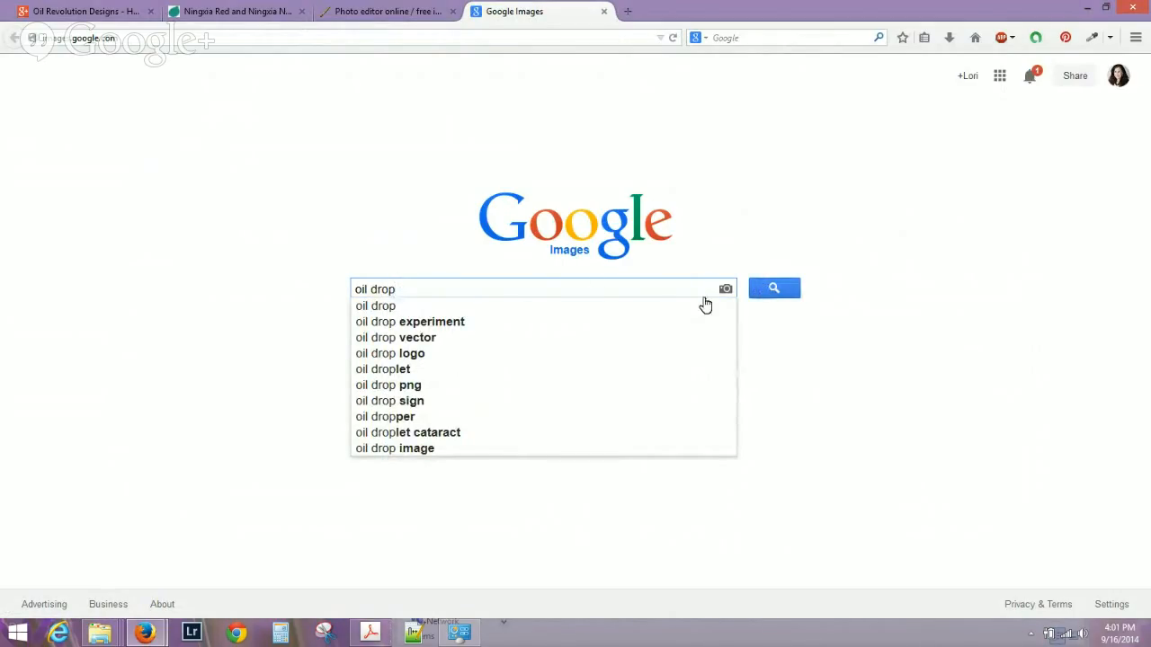
{"action": "left_click", "coordinate": [514, 340]}
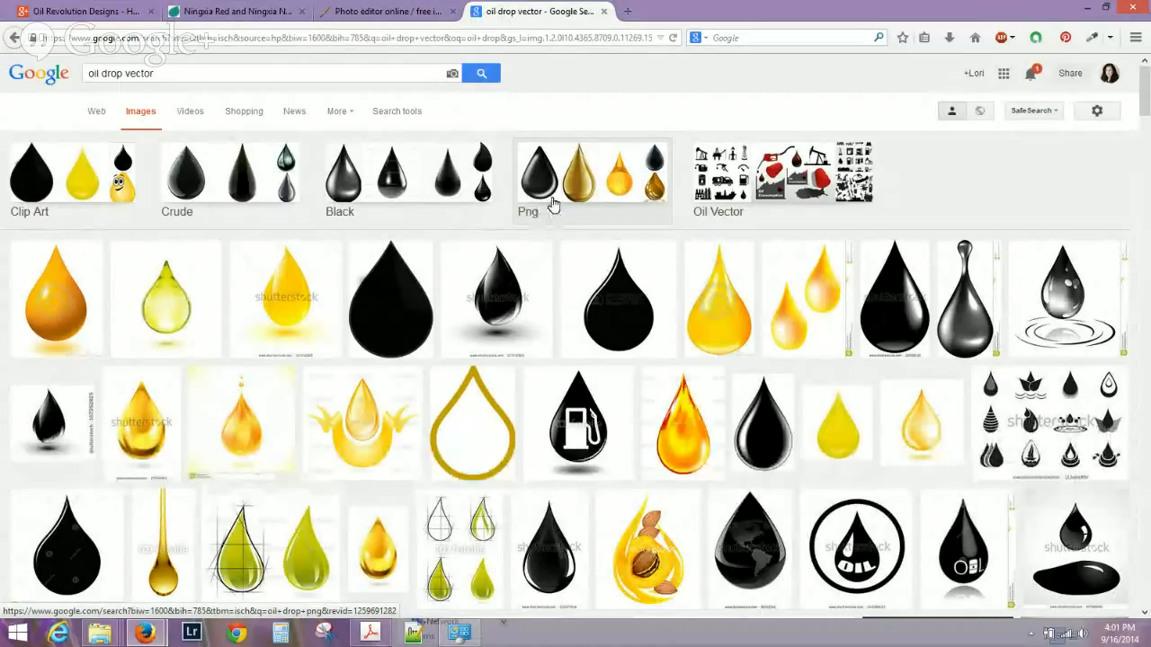
{"action": "left_click", "coordinate": [566, 196]}
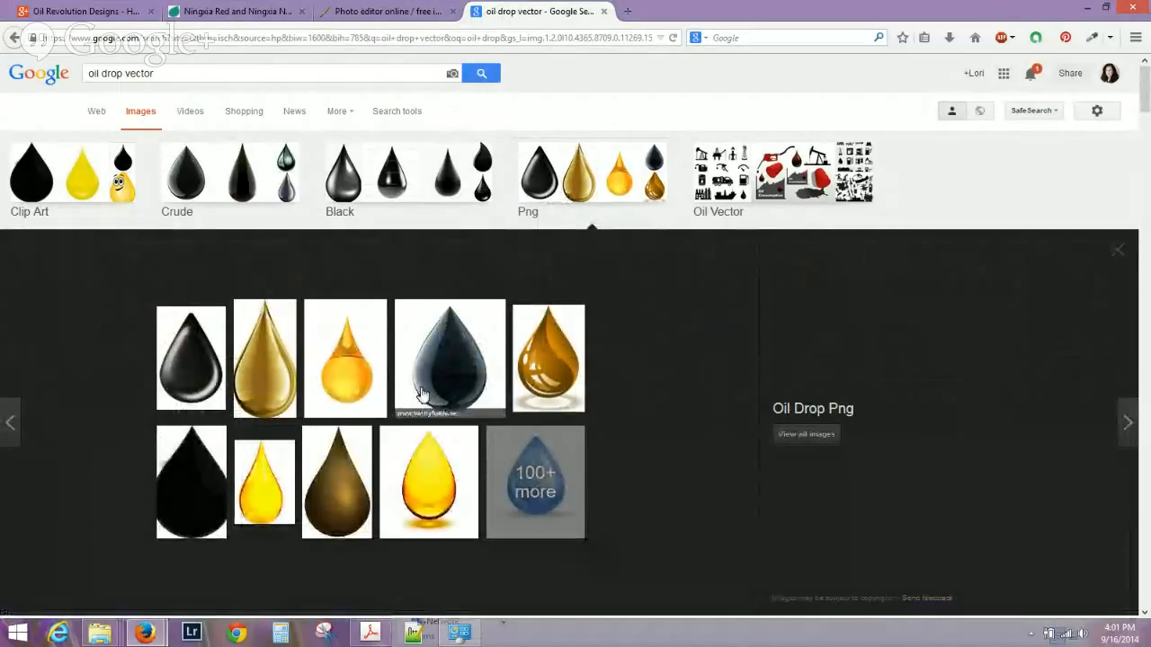
Save the golden oil drop image to the Desktop as oil-drop-resized and return to Pixlr.
{"action": "left_click", "coordinate": [554, 365]}
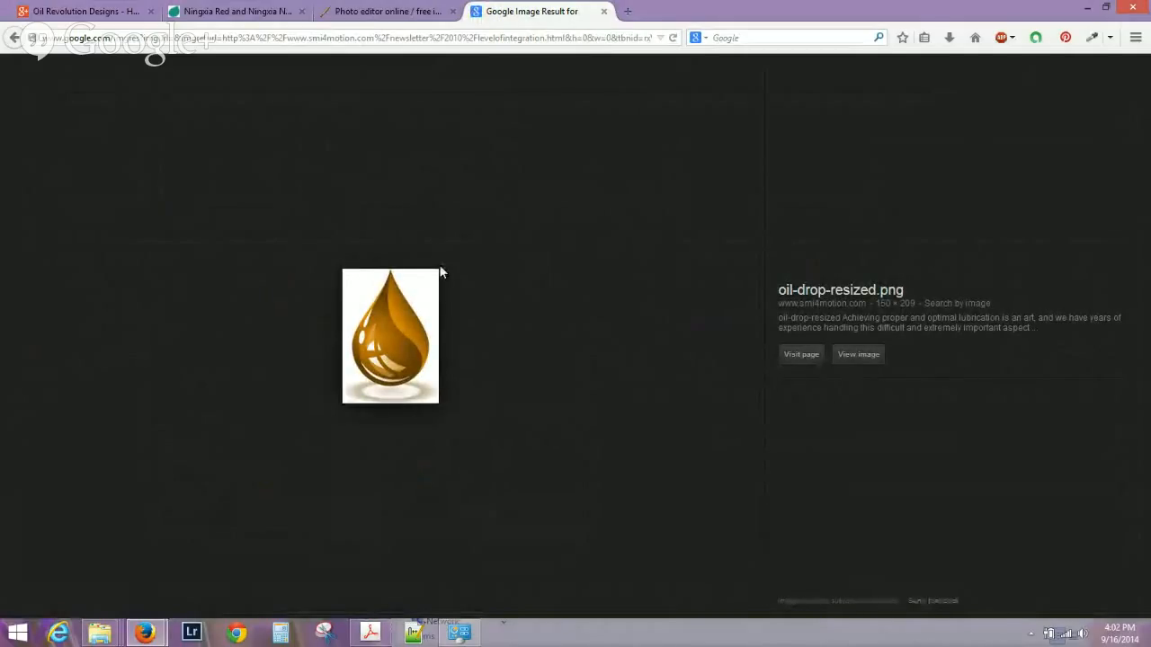
{"action": "right_click", "coordinate": [401, 321]}
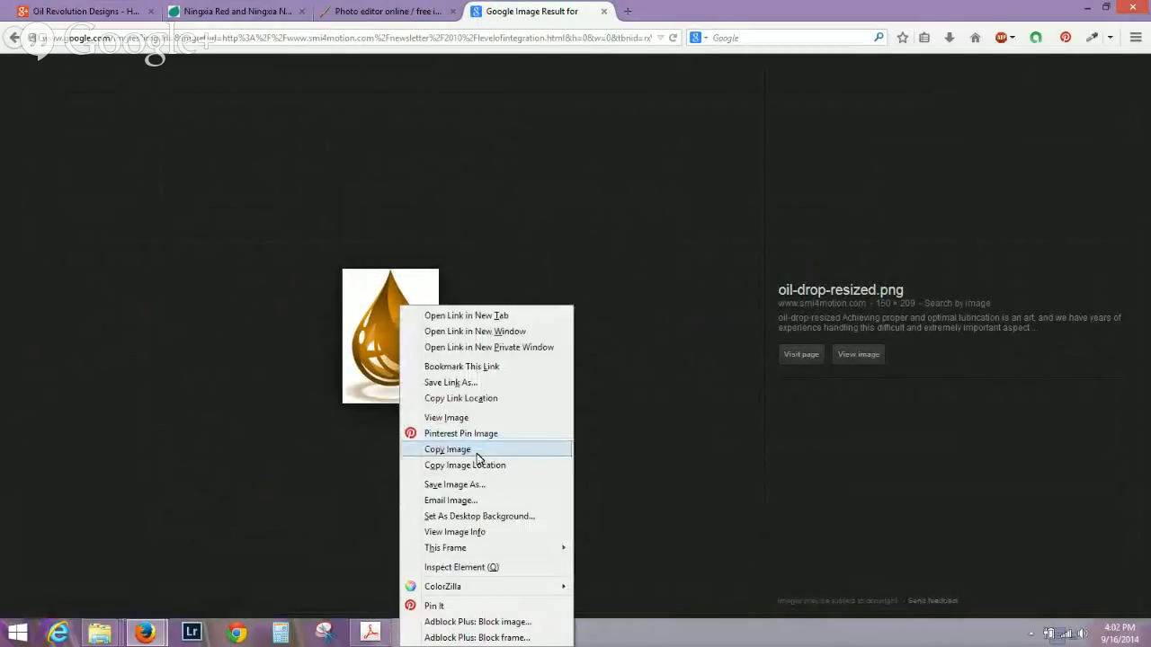
{"action": "left_click", "coordinate": [460, 484]}
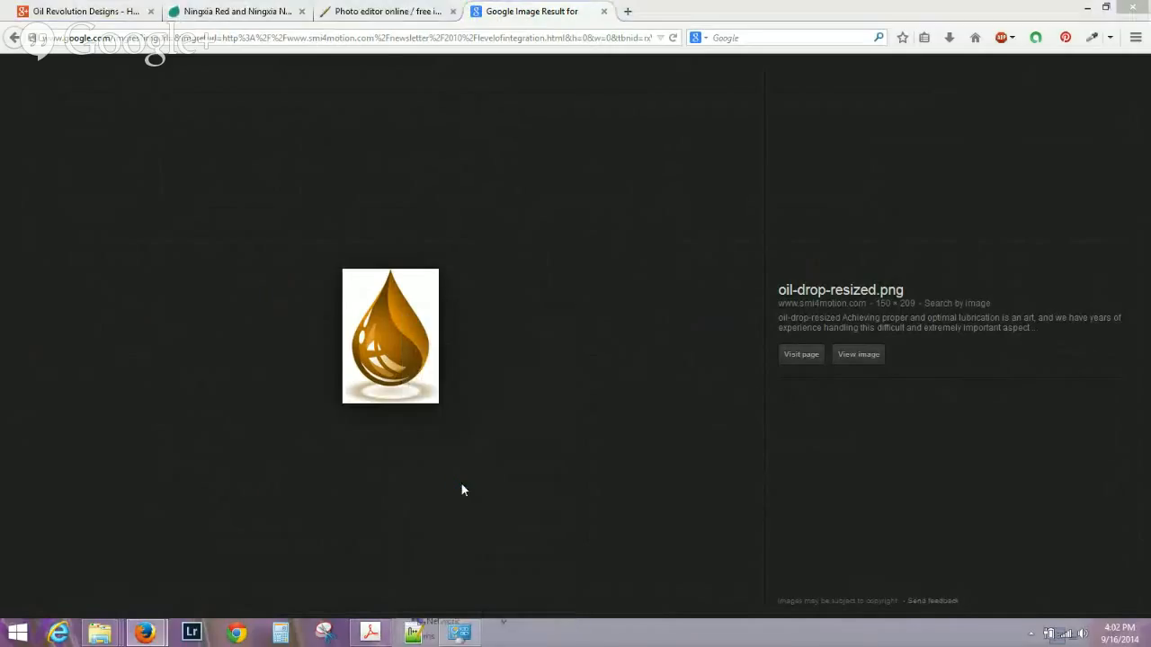
{"action": "left_click_drag", "start_coordinate": [612, 382], "coordinate": [611, 304]}
{"action": "left_click", "coordinate": [559, 327]}
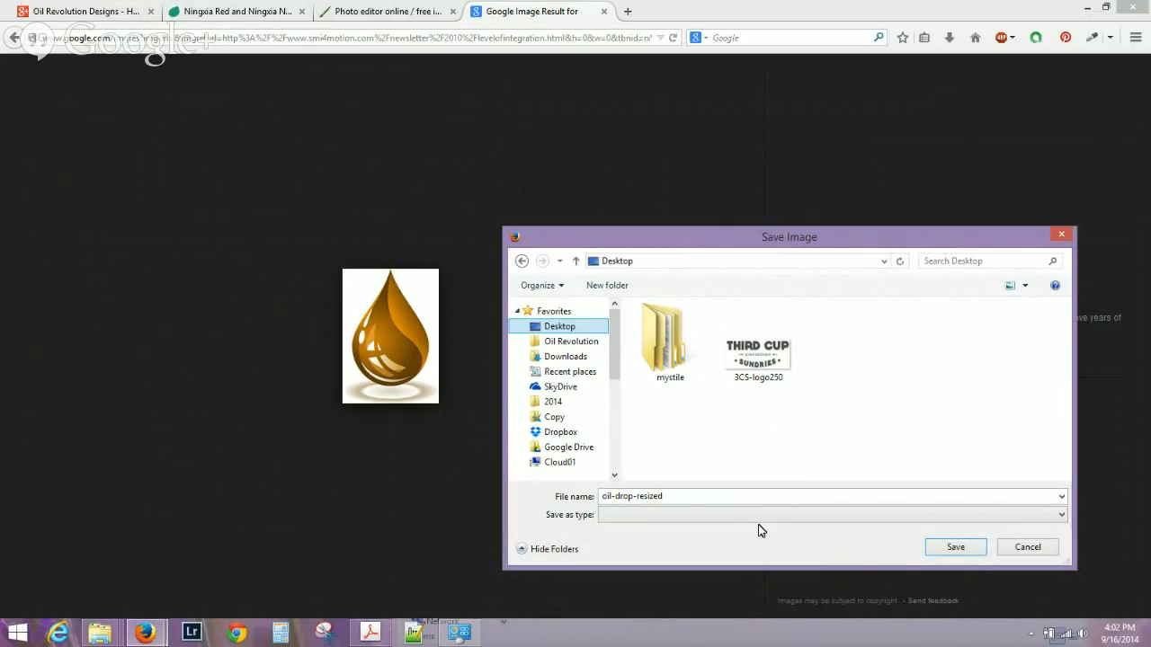
{"action": "left_click", "coordinate": [955, 548]}
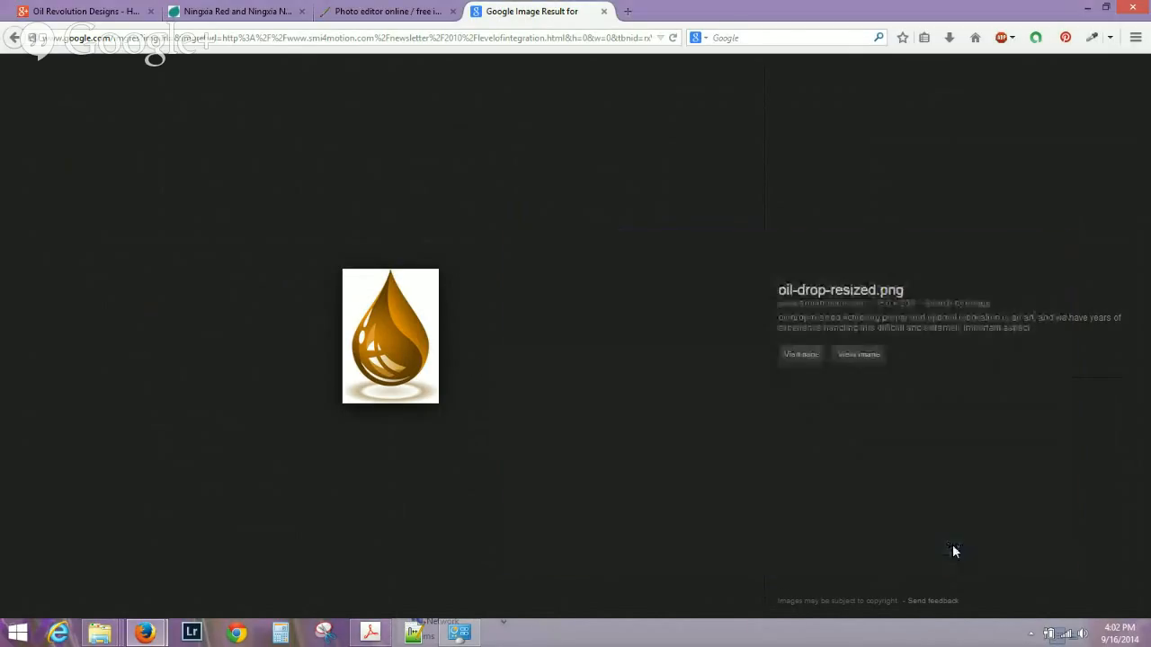
{"action": "left_click", "coordinate": [376, 10]}
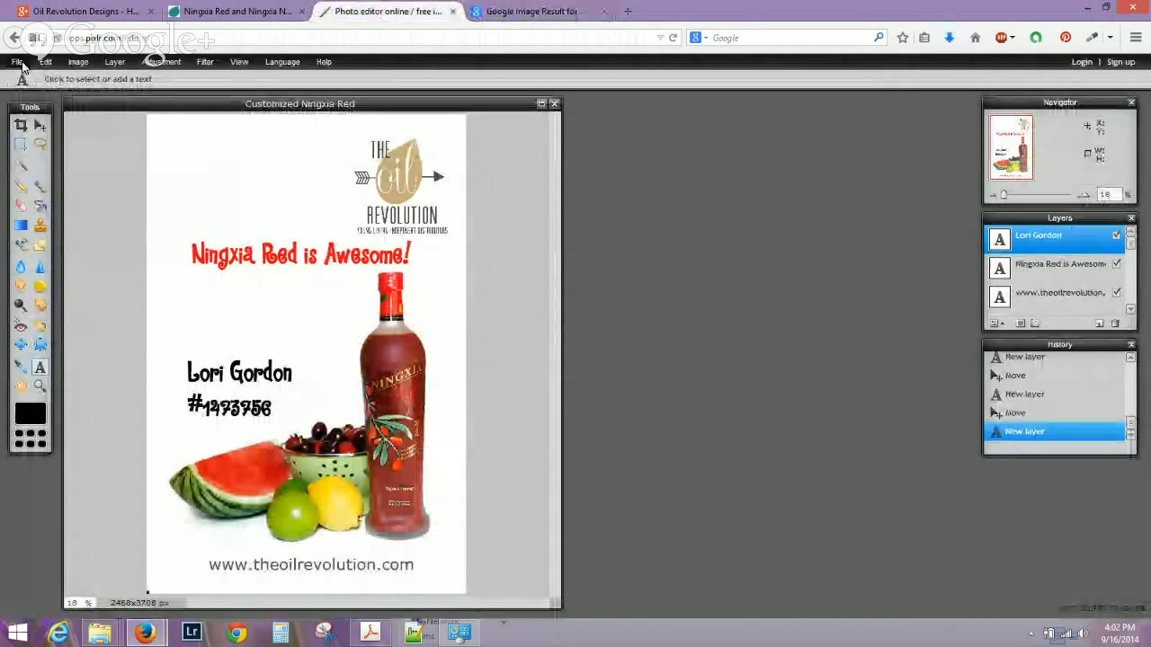
Close the Ningxia flyer without saving and create a transparent 800x600 canvas.
{"action": "left_click", "coordinate": [554, 104]}
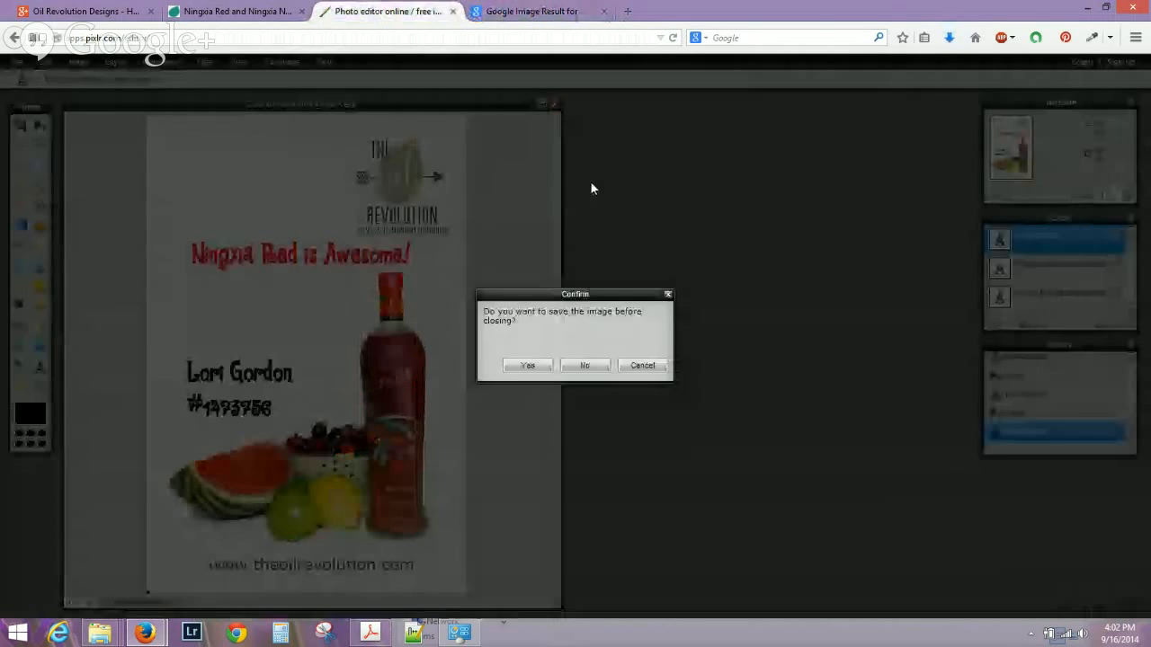
{"action": "left_click", "coordinate": [582, 367]}
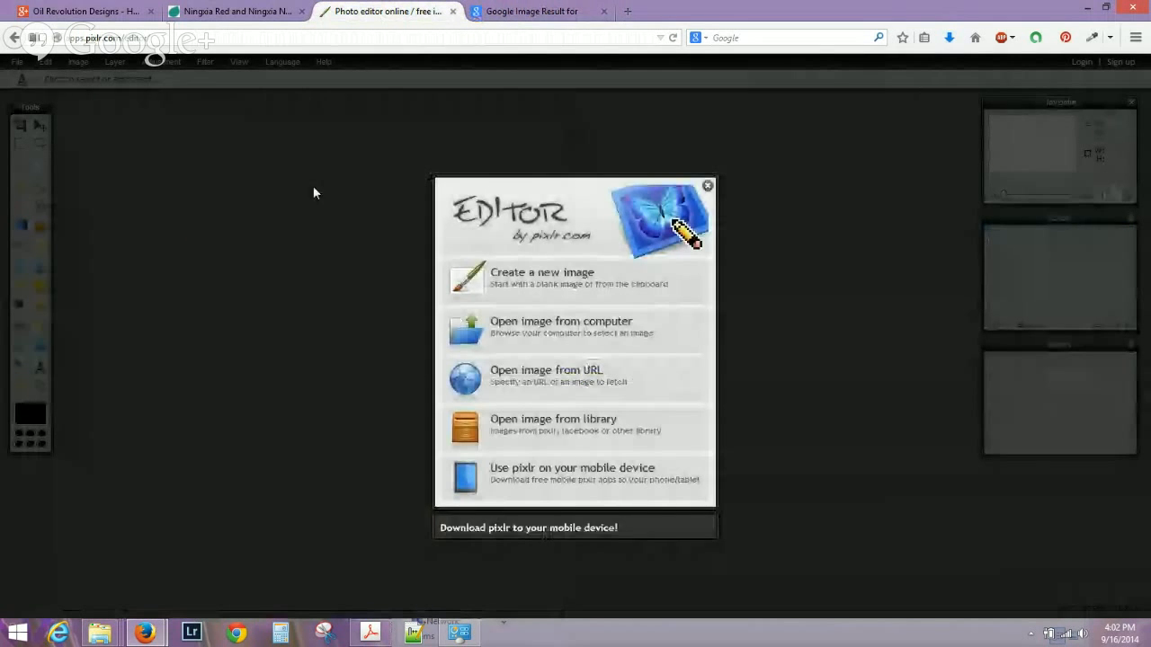
{"action": "left_click", "coordinate": [522, 282]}
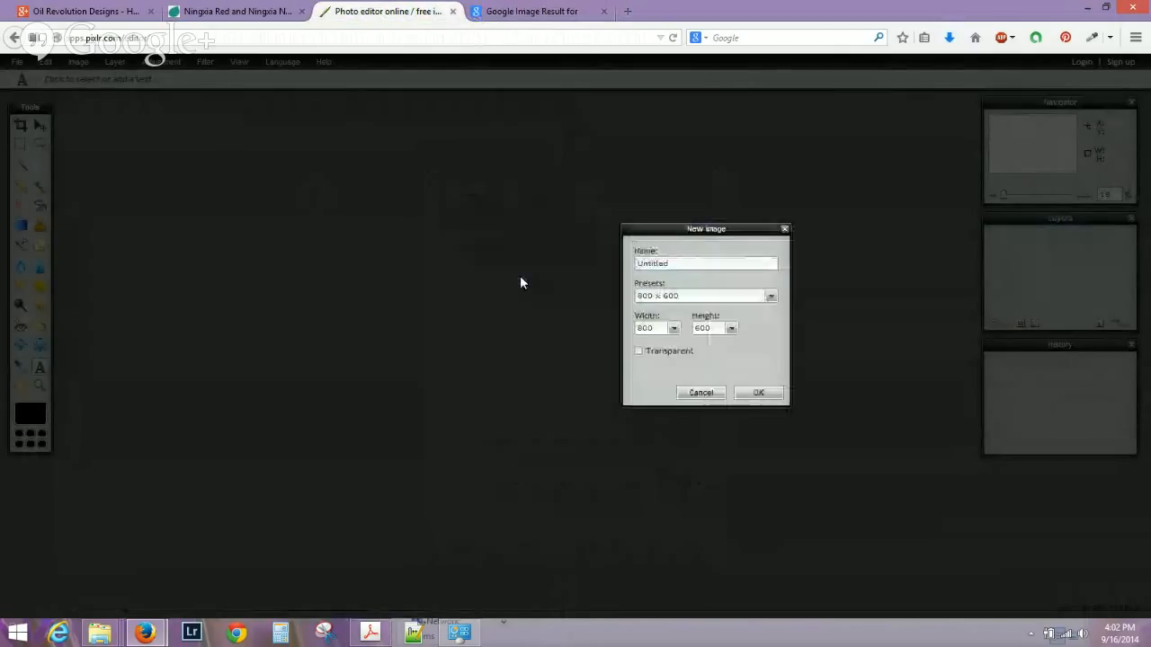
{"action": "left_click", "coordinate": [757, 395]}
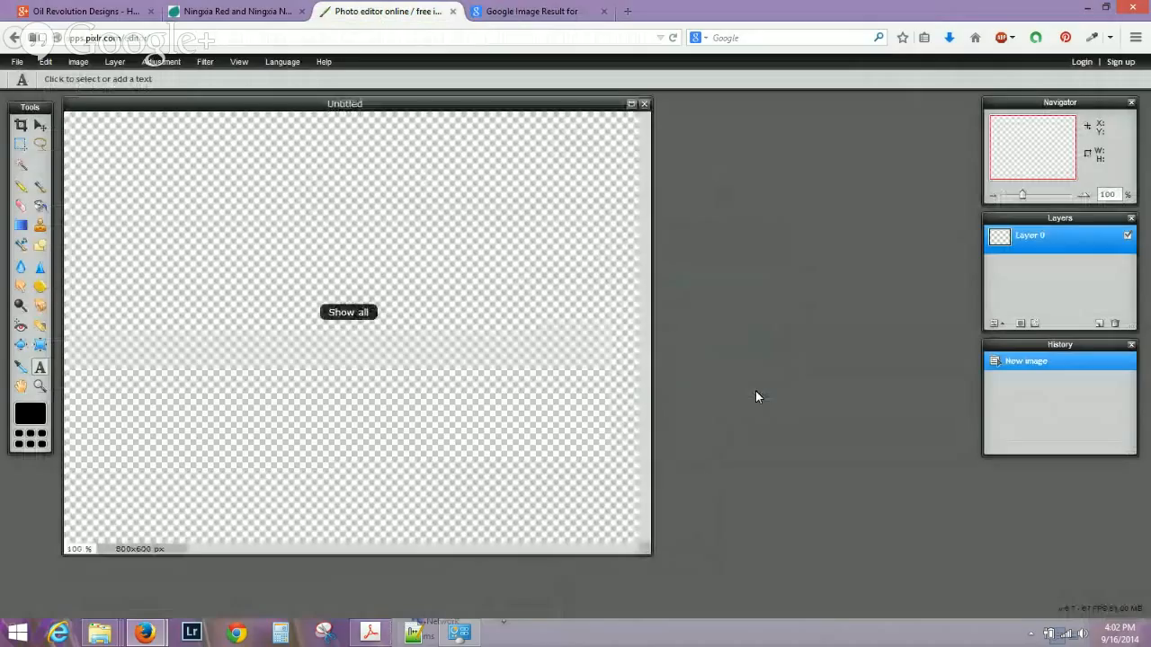
{"action": "left_click", "coordinate": [18, 62]}
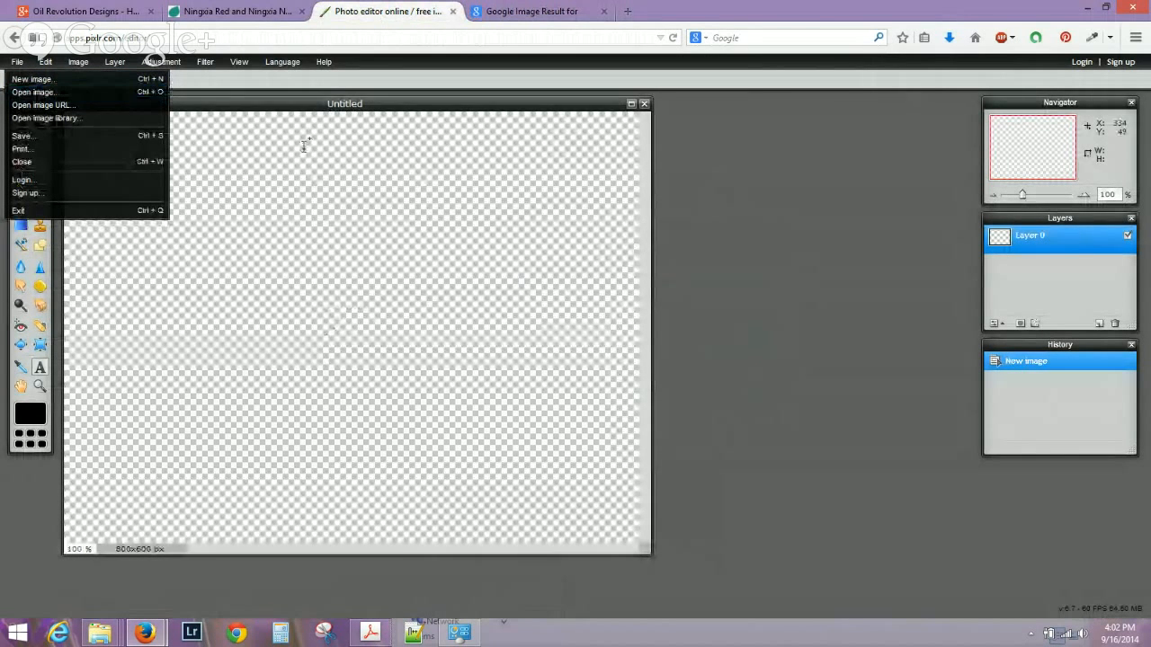
Browse the Desktop folder in File Explorer looking for the saved oil drop image.
{"action": "left_click", "coordinate": [170, 590]}
{"action": "mouse_move", "coordinate": [99, 634]}
{"action": "left_click", "coordinate": [85, 550]}
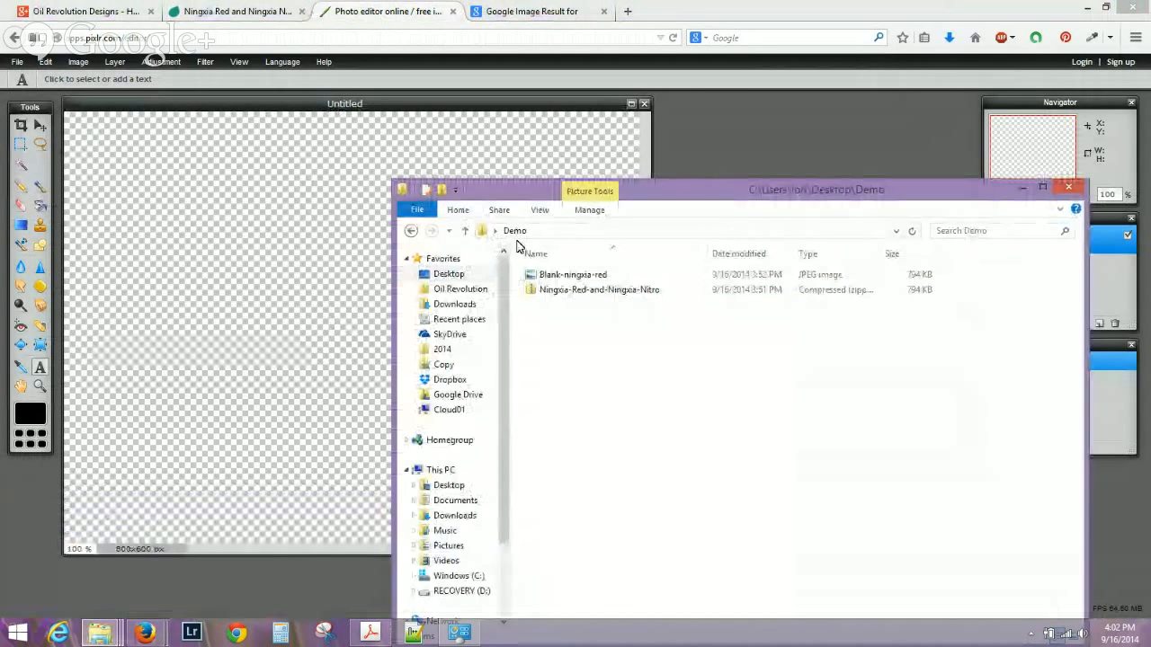
{"action": "left_click", "coordinate": [466, 279]}
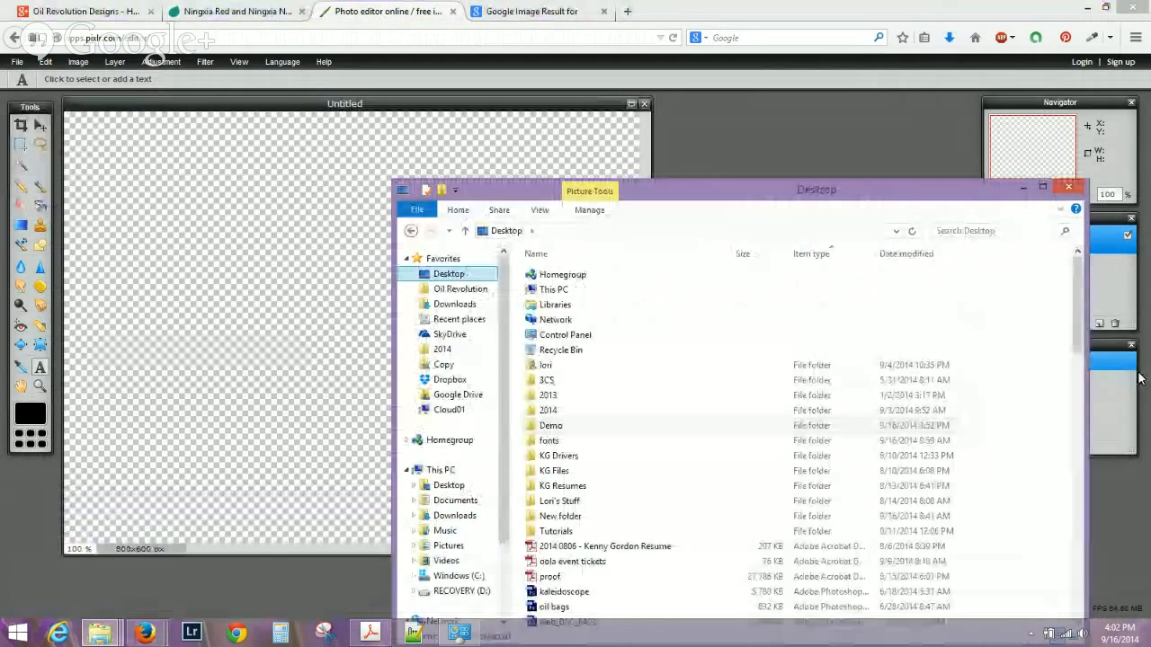
{"action": "left_click_drag", "start_coordinate": [1077, 322], "coordinate": [1065, 488]}
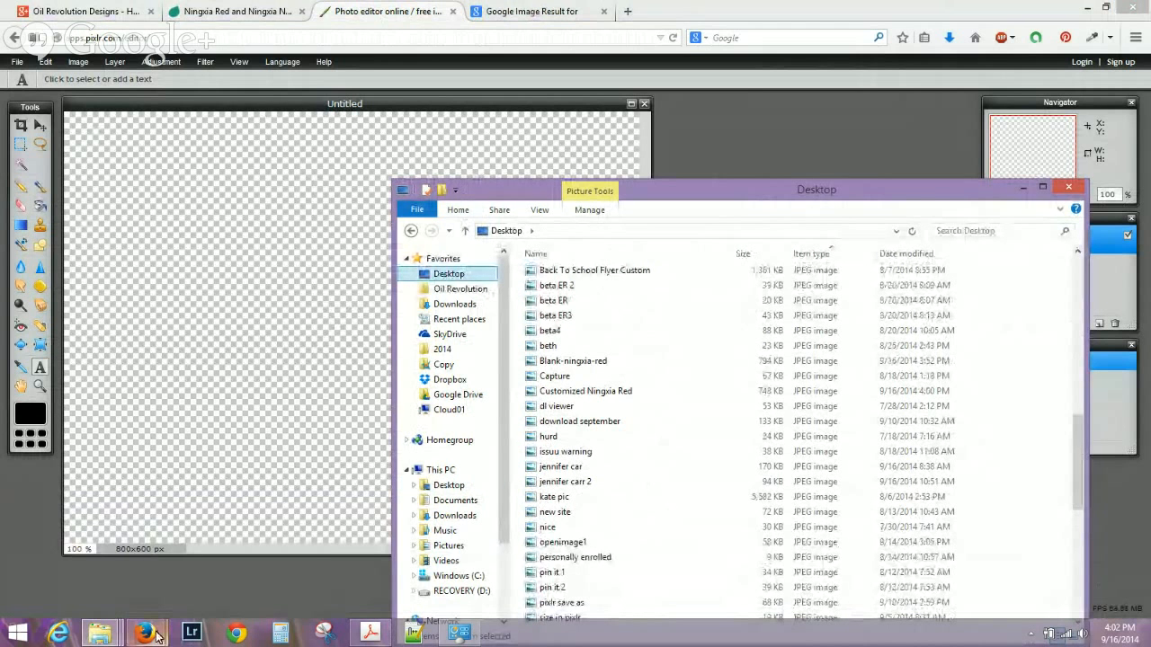
{"action": "mouse_move", "coordinate": [144, 634]}
{"action": "left_click", "coordinate": [129, 563]}
Reopen the Save Image dialog for the oil drop result, then cancel it.
{"action": "left_click", "coordinate": [531, 11]}
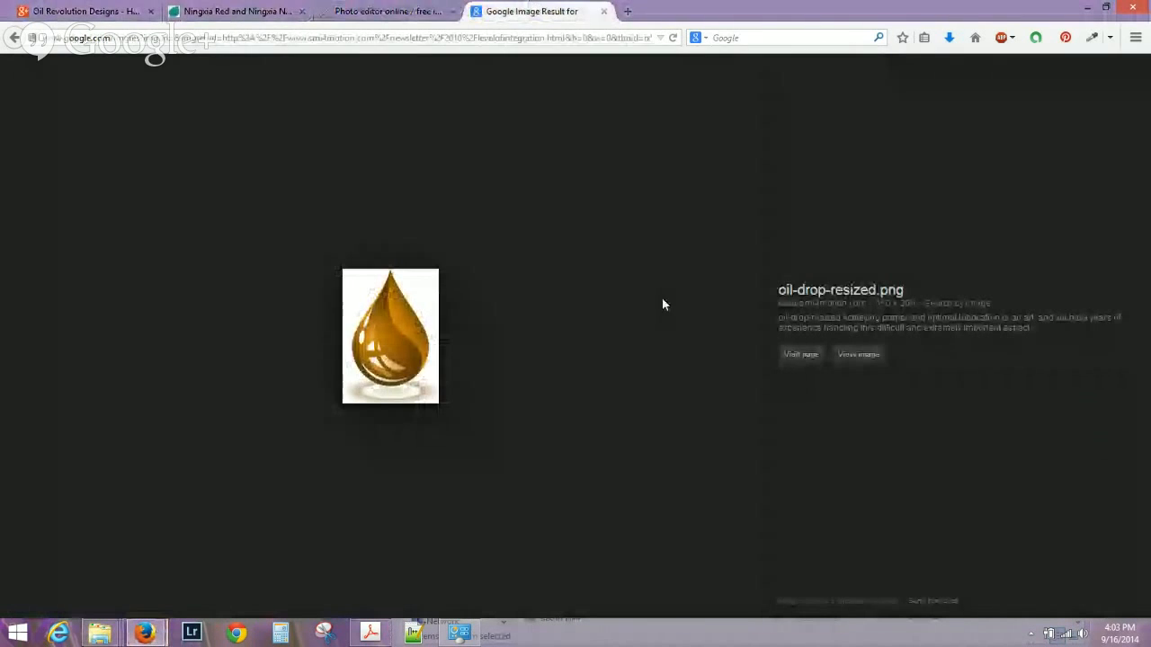
{"action": "right_click", "coordinate": [406, 305]}
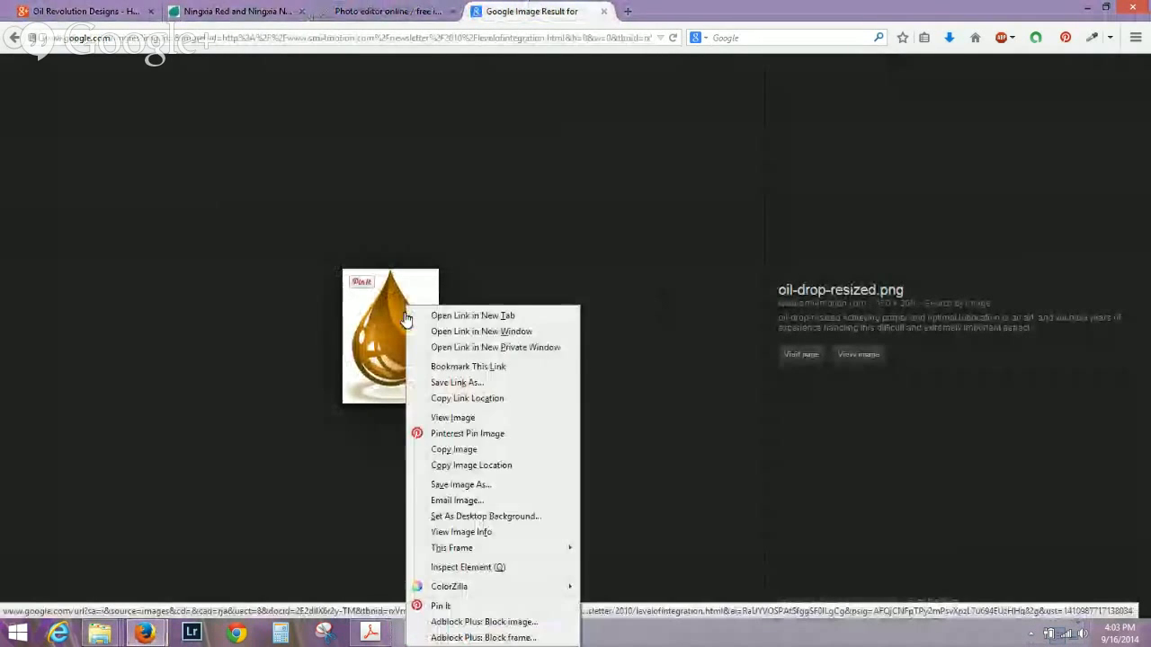
{"action": "left_click", "coordinate": [468, 485]}
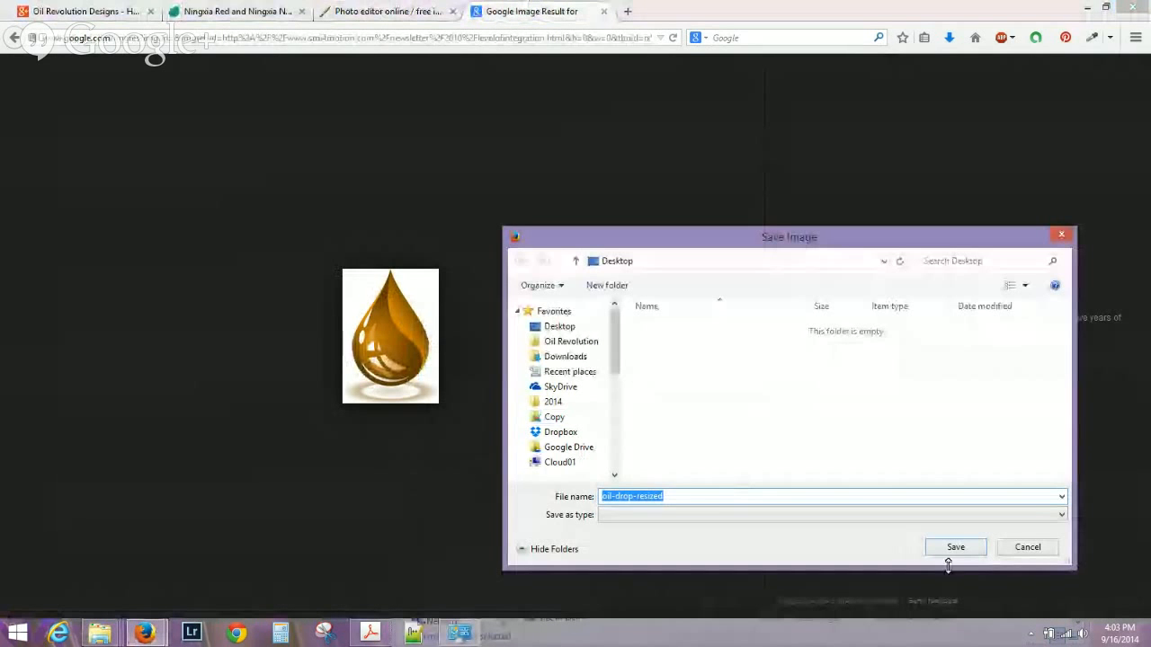
{"action": "left_click", "coordinate": [1027, 547]}
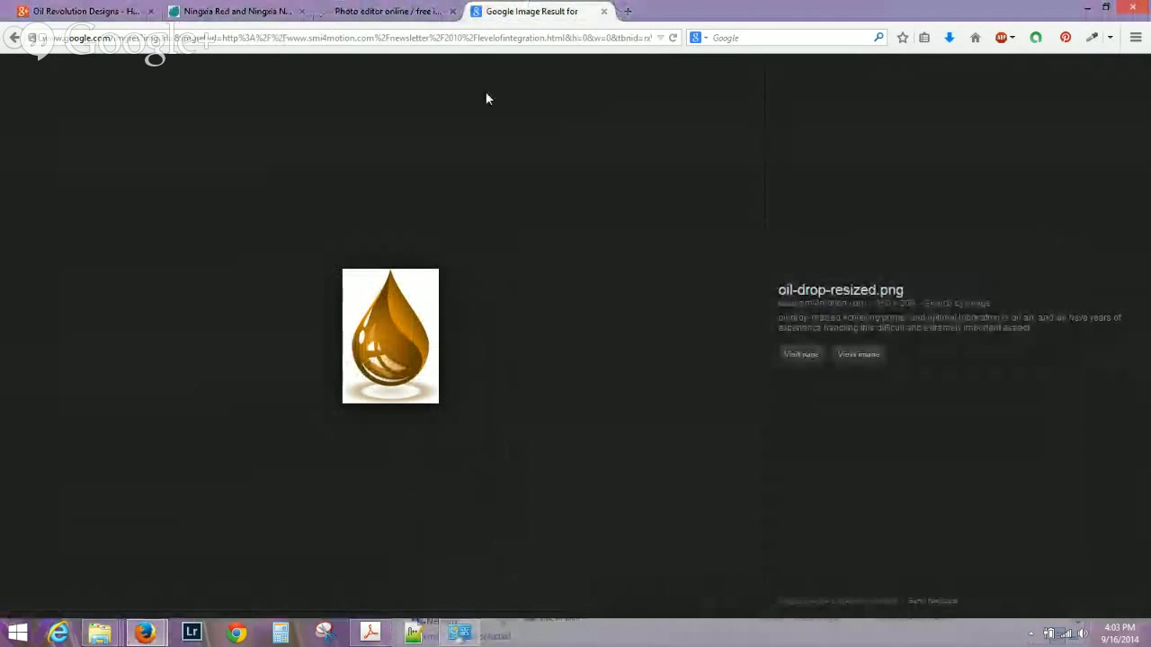
{"action": "left_click", "coordinate": [395, 12]}
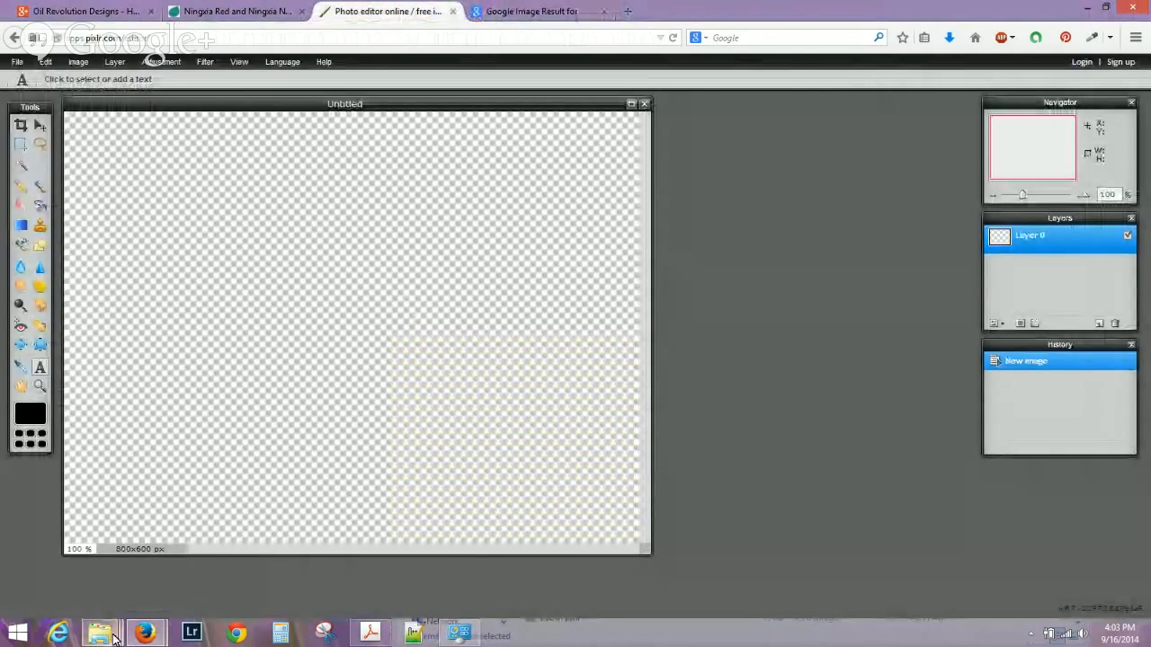
Sort the Desktop files by type to locate oil-drop-resized, then return to Pixlr.
{"action": "mouse_move", "coordinate": [114, 639]}
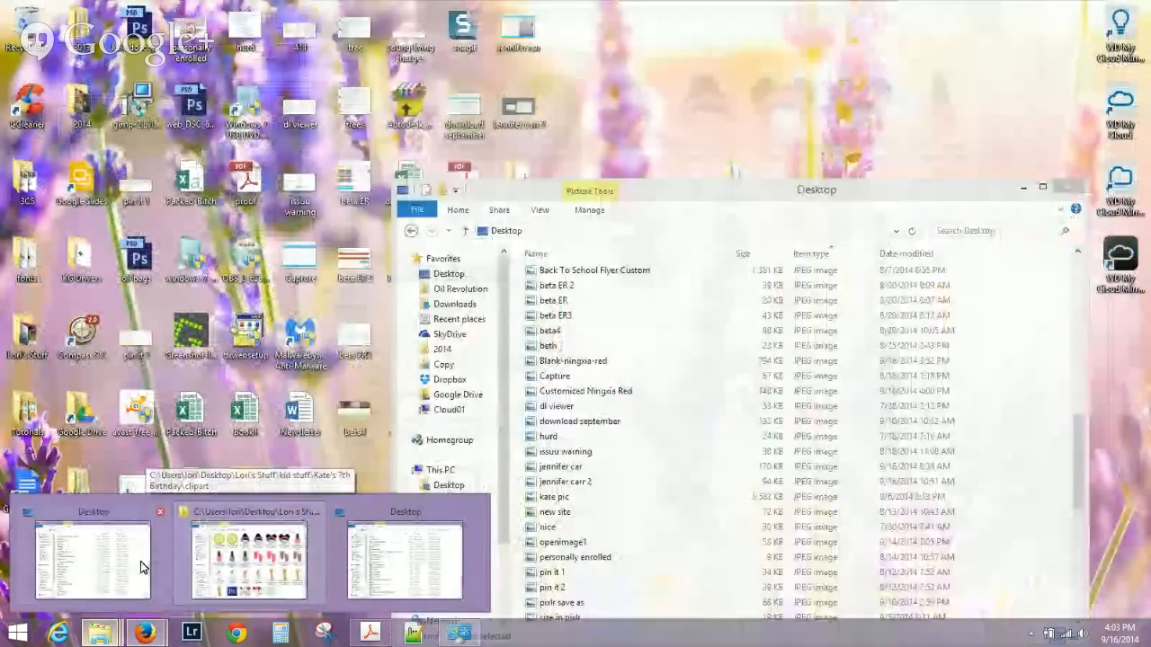
{"action": "left_click", "coordinate": [141, 566]}
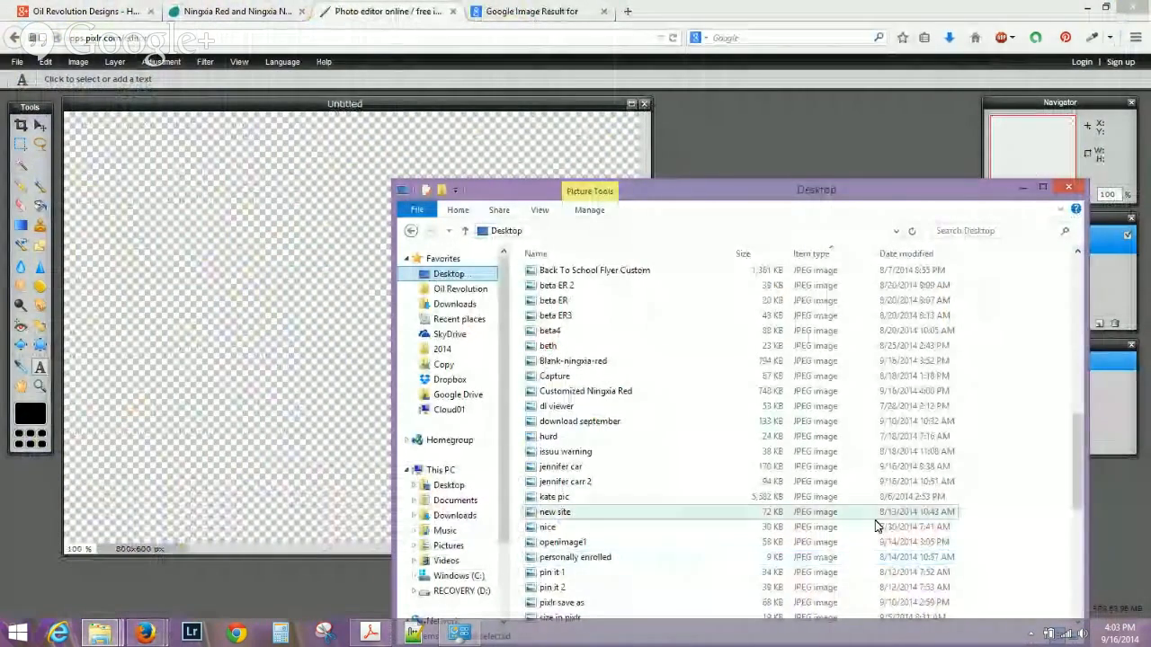
{"action": "left_click", "coordinate": [634, 254]}
{"action": "left_click", "coordinate": [827, 254]}
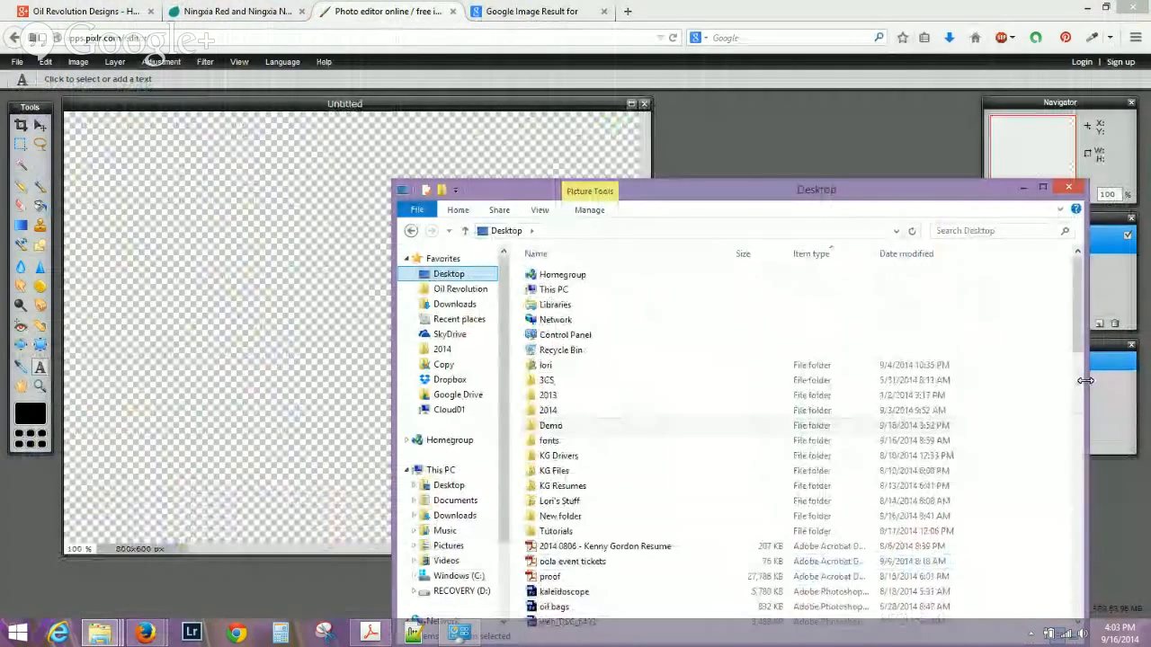
{"action": "left_click_drag", "start_coordinate": [1082, 315], "coordinate": [1076, 563]}
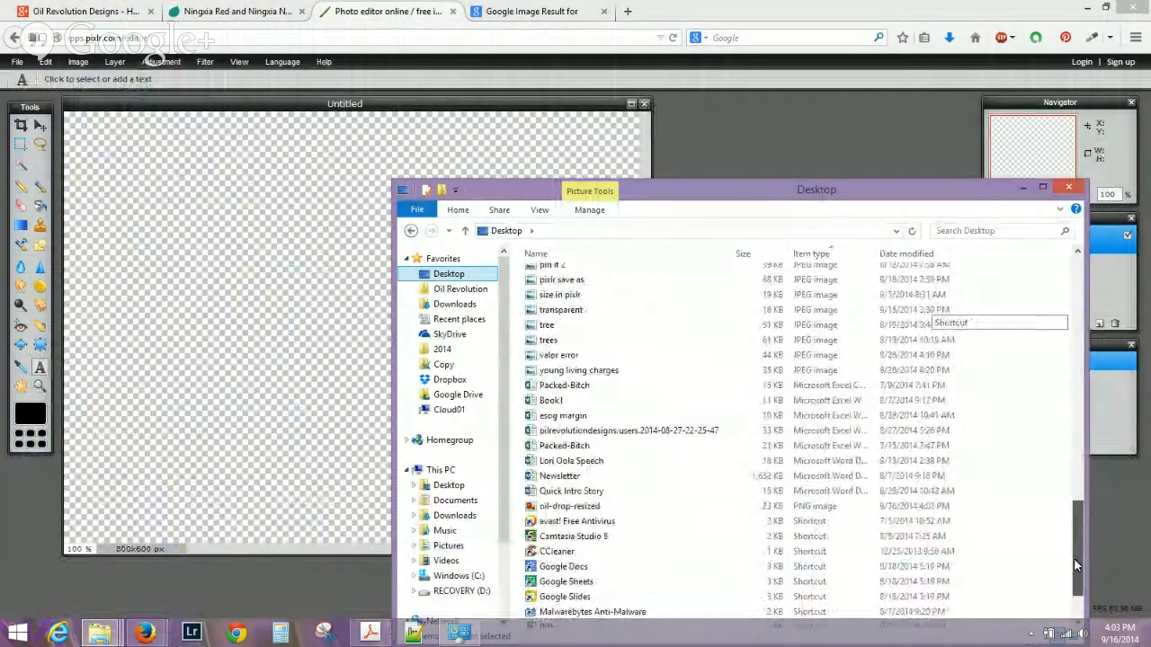
{"action": "left_click_drag", "start_coordinate": [624, 510], "coordinate": [556, 514]}
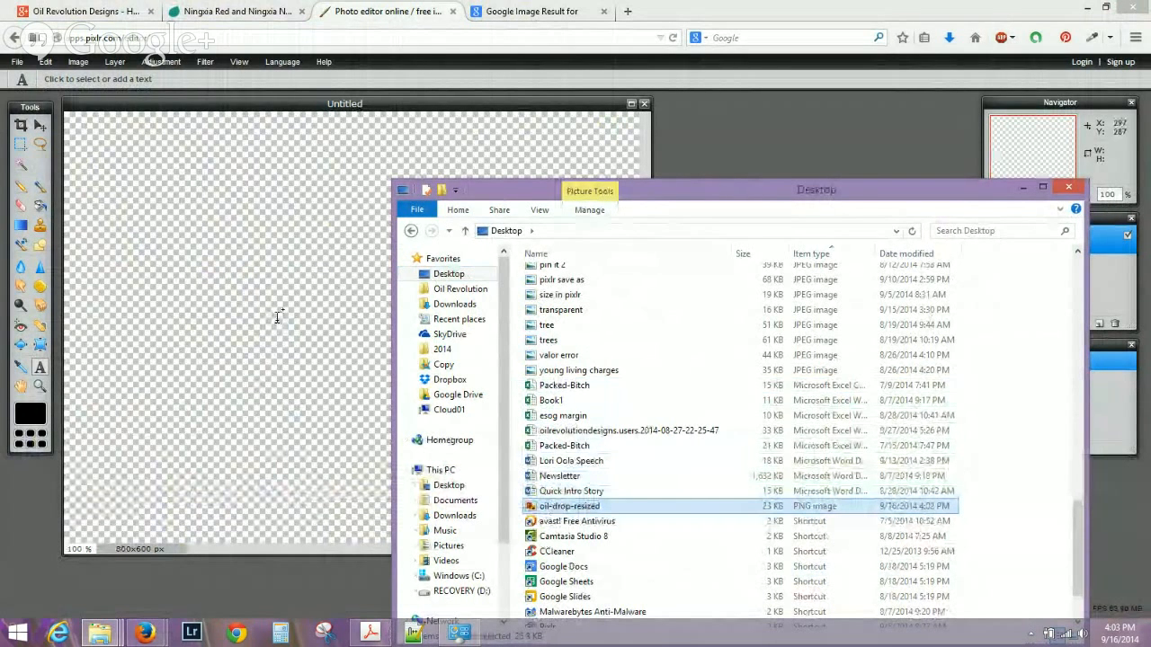
{"action": "left_click", "coordinate": [806, 149]}
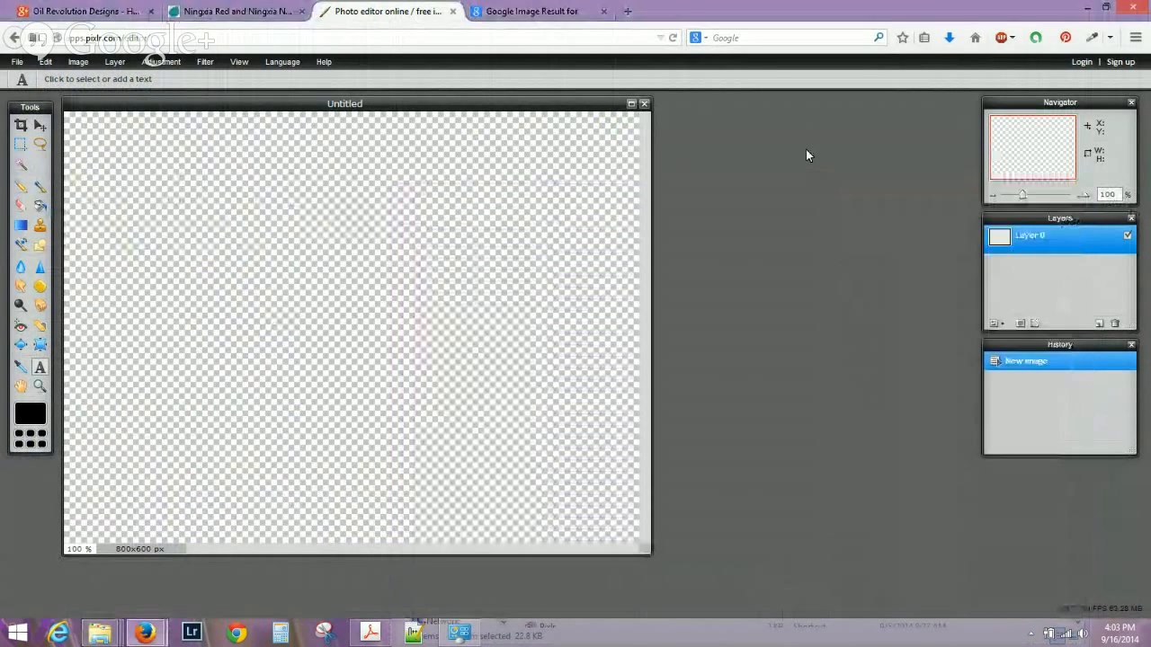
Open oil-drop-resized from the Desktop in Pixlr Editor.
{"action": "left_click", "coordinate": [17, 61]}
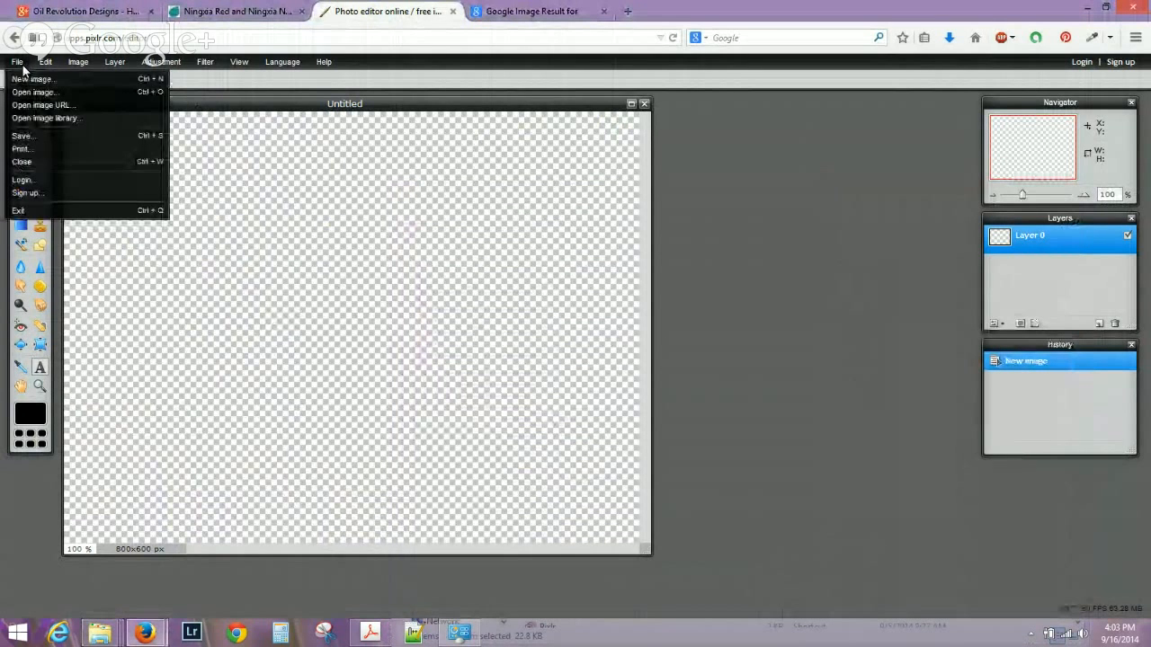
{"action": "left_click", "coordinate": [27, 93]}
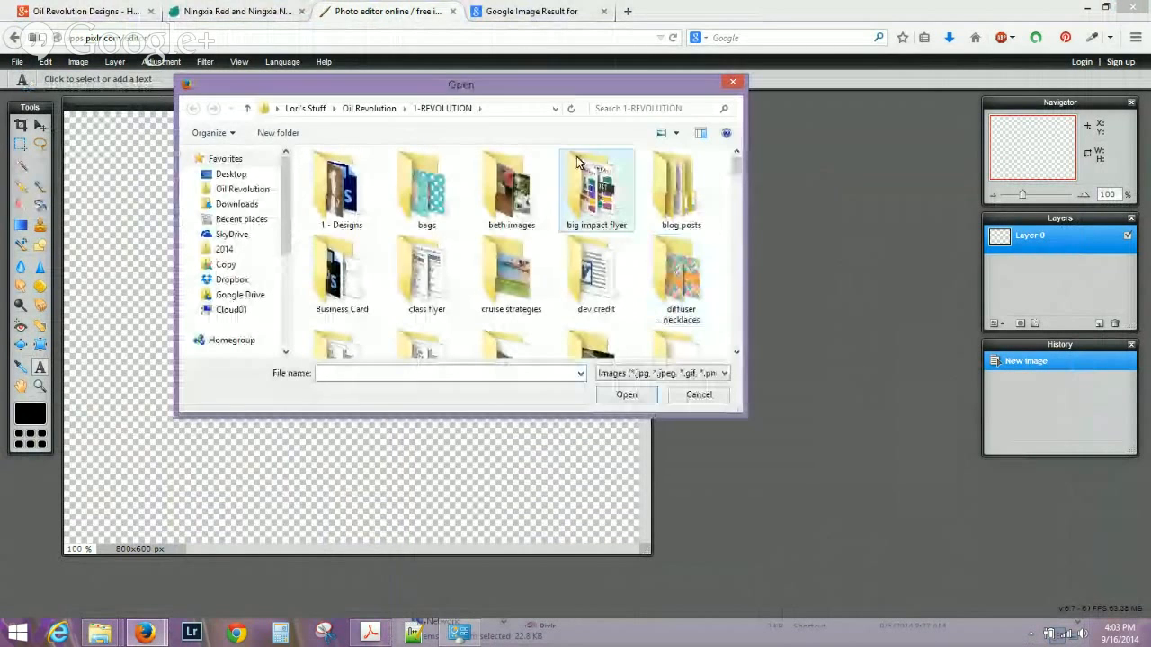
{"action": "left_click", "coordinate": [226, 176]}
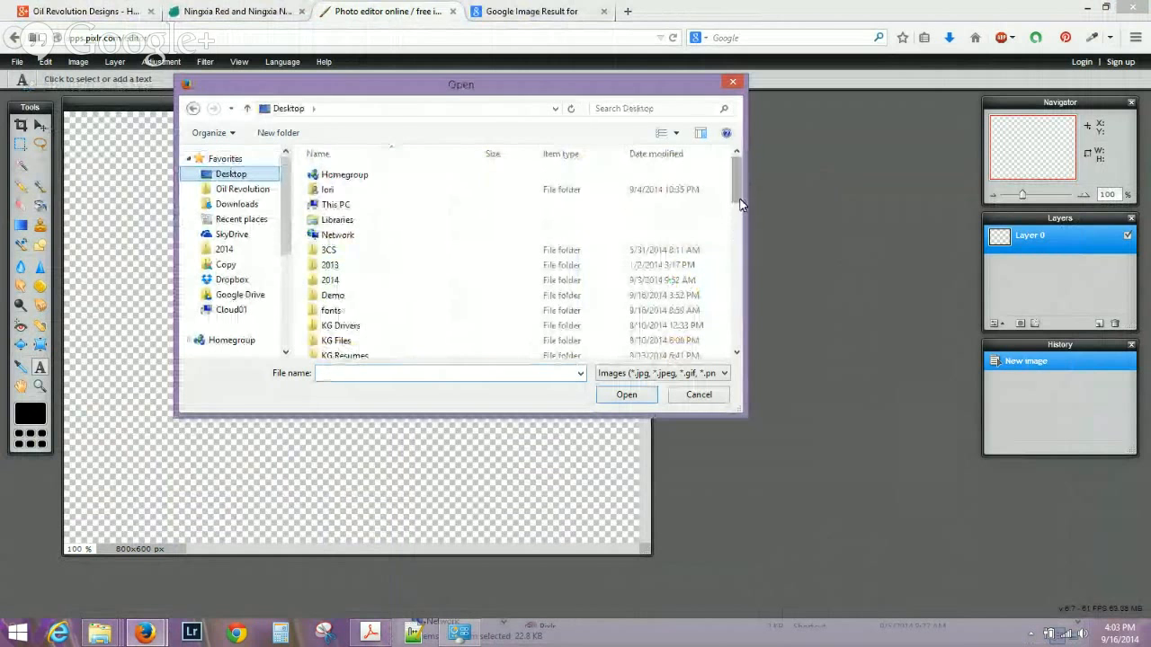
{"action": "left_click_drag", "start_coordinate": [740, 184], "coordinate": [719, 335]}
{"action": "scroll", "coordinate": [719, 334], "scroll_direction": "up", "scroll_amount": 1}
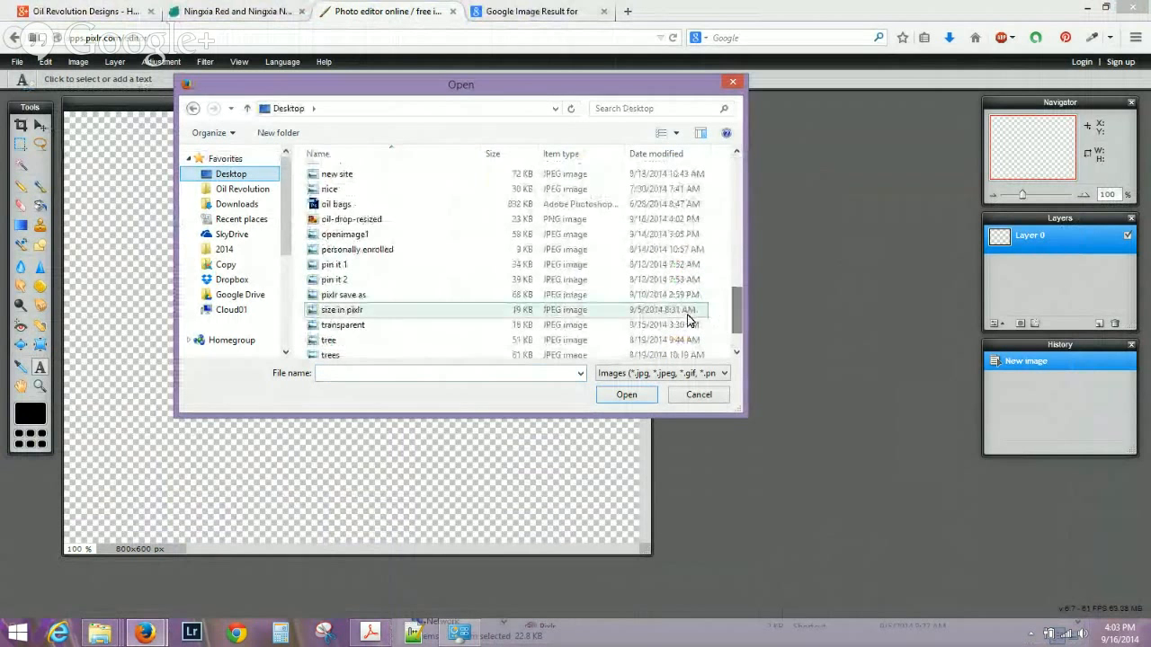
{"action": "left_click", "coordinate": [373, 219]}
{"action": "left_click", "coordinate": [627, 395]}
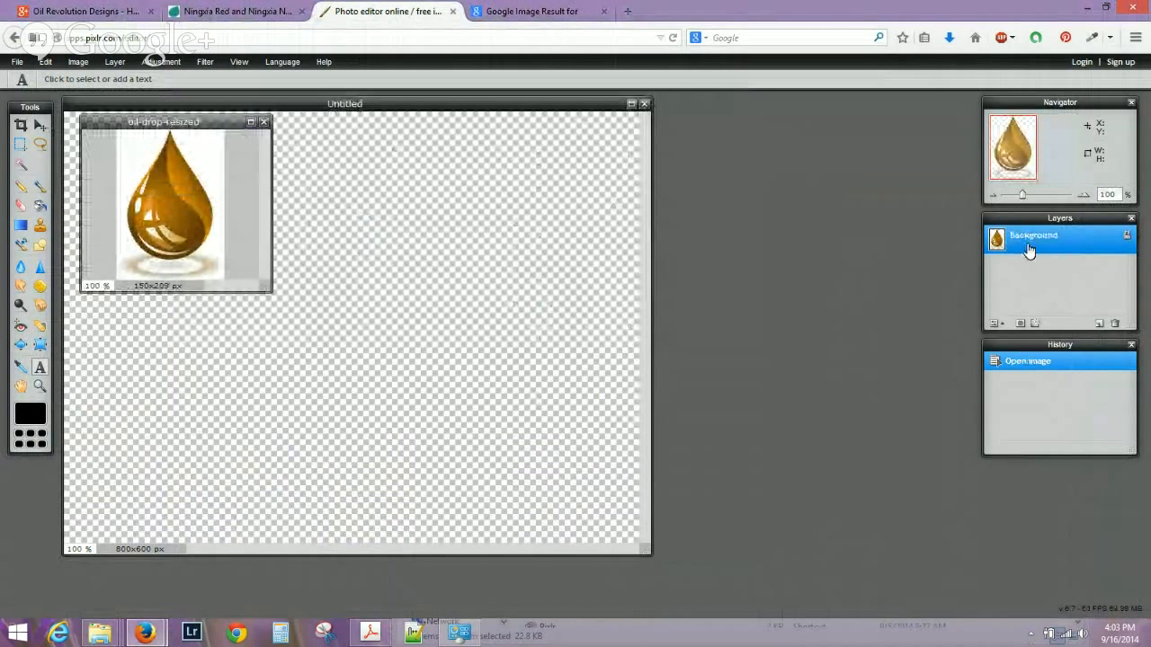
Duplicate the droplet's Background layer onto the Untitled canvas and add an empty text layer.
{"action": "right_click", "coordinate": [1085, 235]}
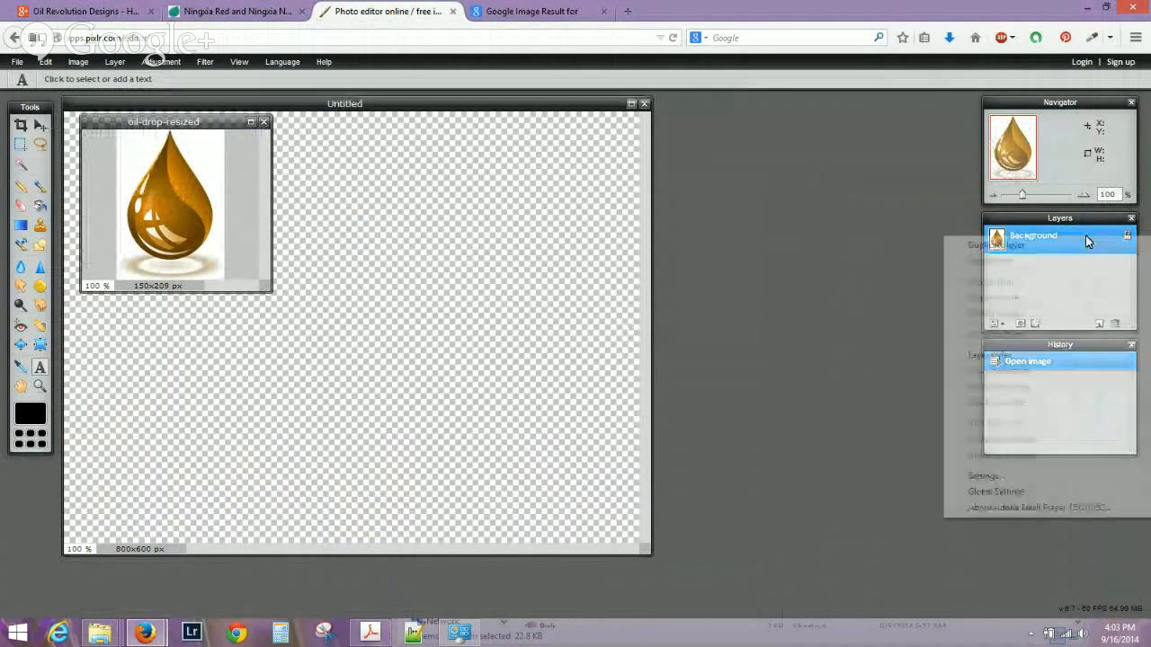
{"action": "left_click", "coordinate": [1060, 249]}
{"action": "left_click_drag", "start_coordinate": [1032, 241], "coordinate": [473, 246]}
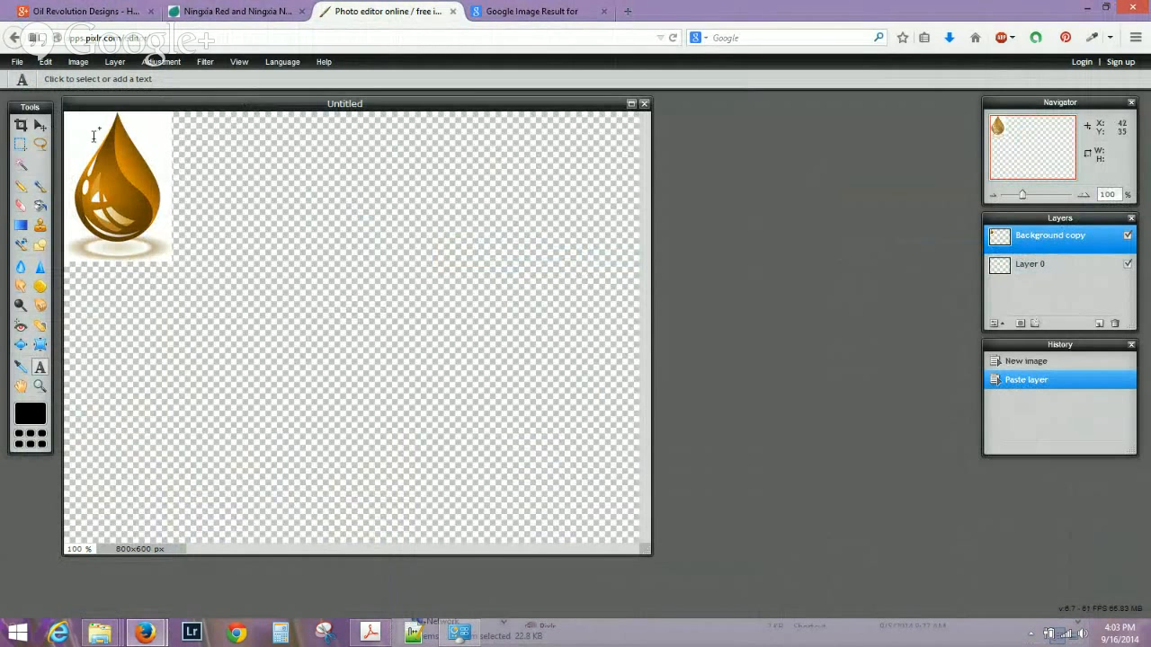
{"action": "left_click", "coordinate": [151, 178]}
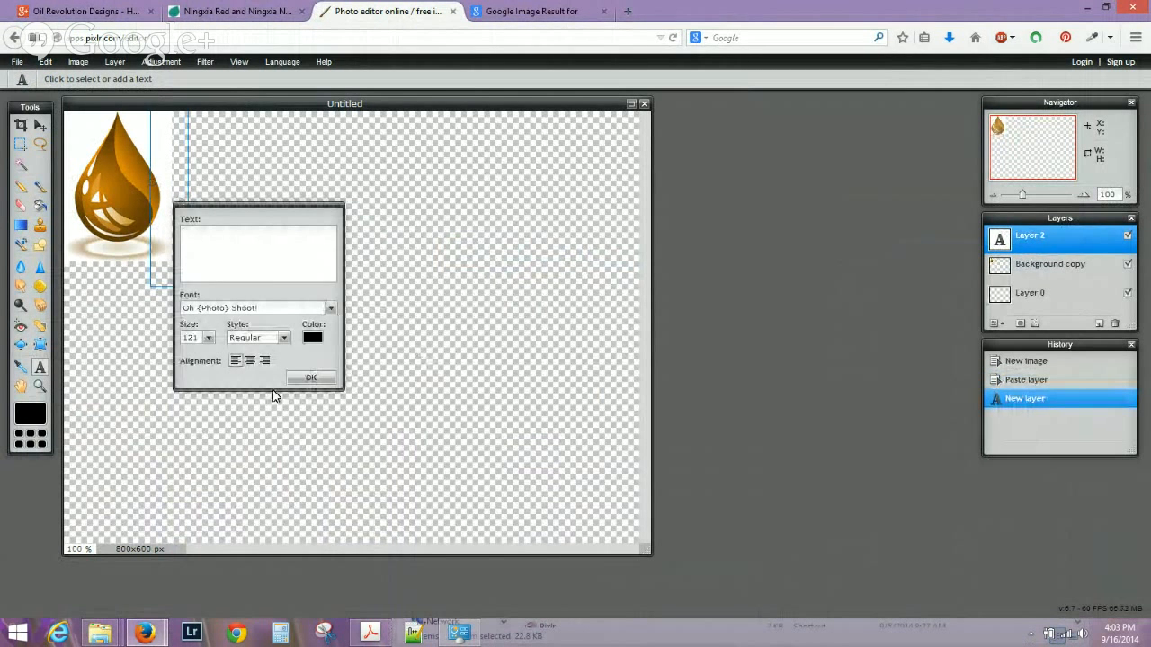
Move the droplet toward the canvas centre and delete its white background with the Magic Wand.
{"action": "left_click", "coordinate": [310, 378]}
{"action": "left_click", "coordinate": [41, 127]}
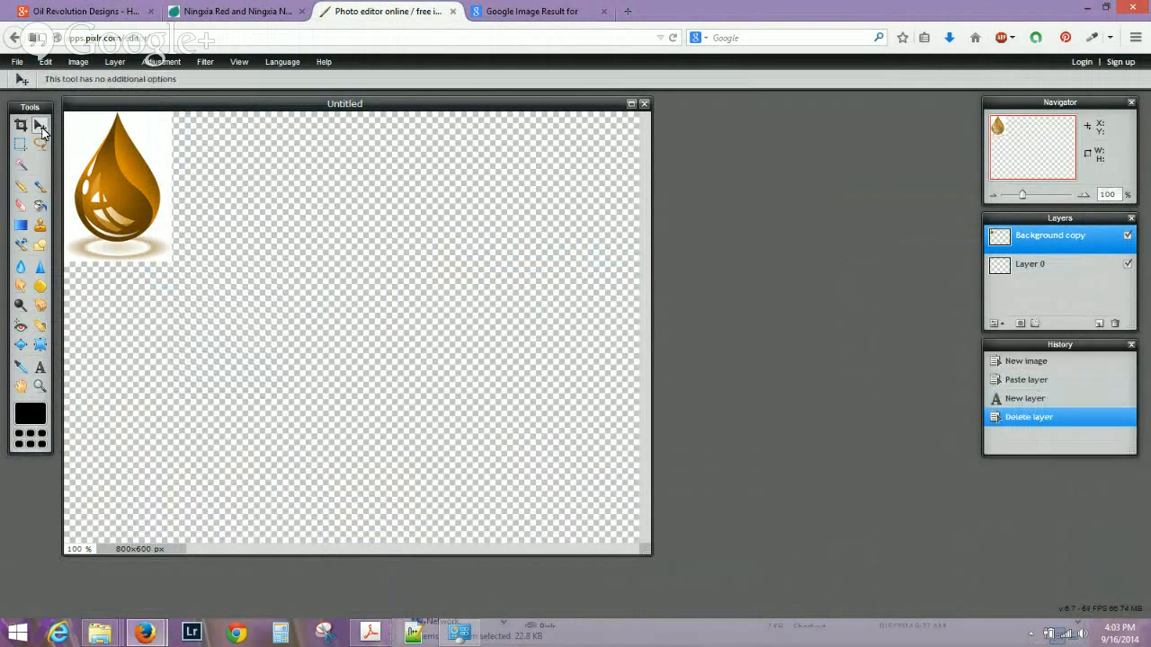
{"action": "left_click_drag", "start_coordinate": [171, 205], "coordinate": [297, 299]}
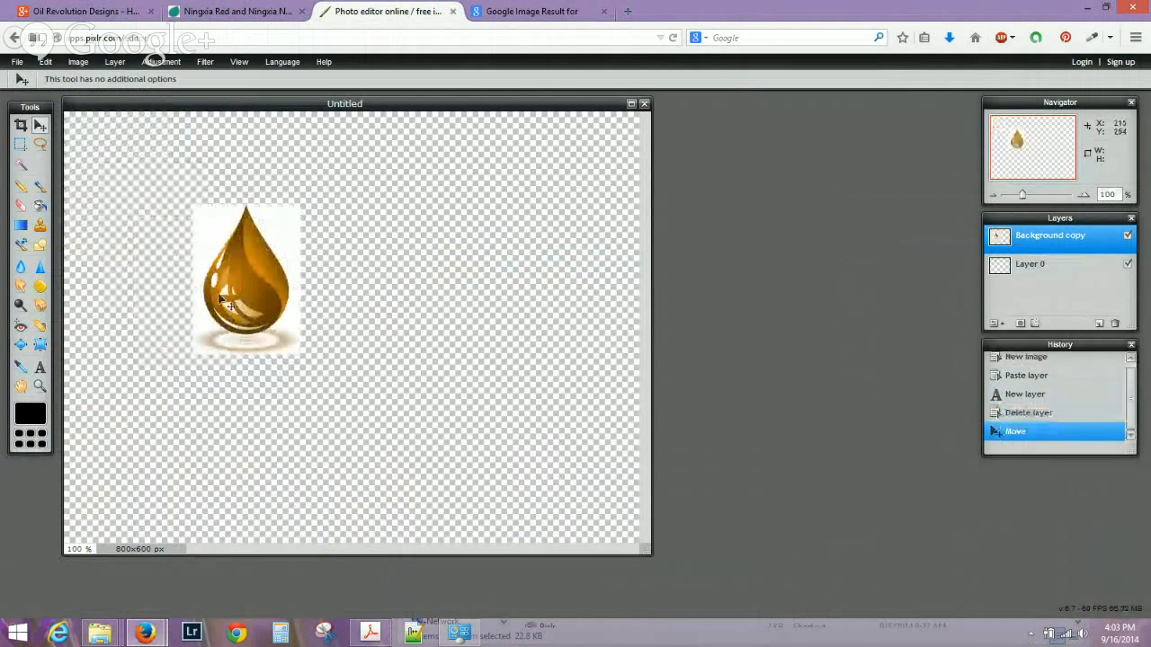
{"action": "left_click", "coordinate": [21, 165]}
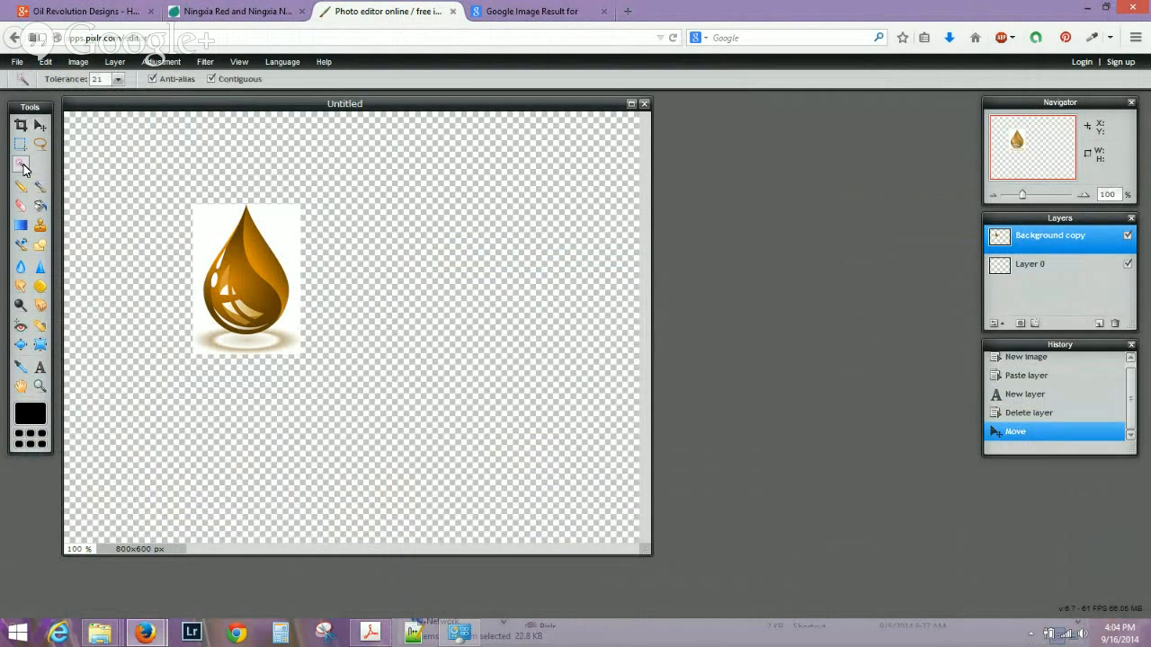
{"action": "left_click", "coordinate": [278, 236]}
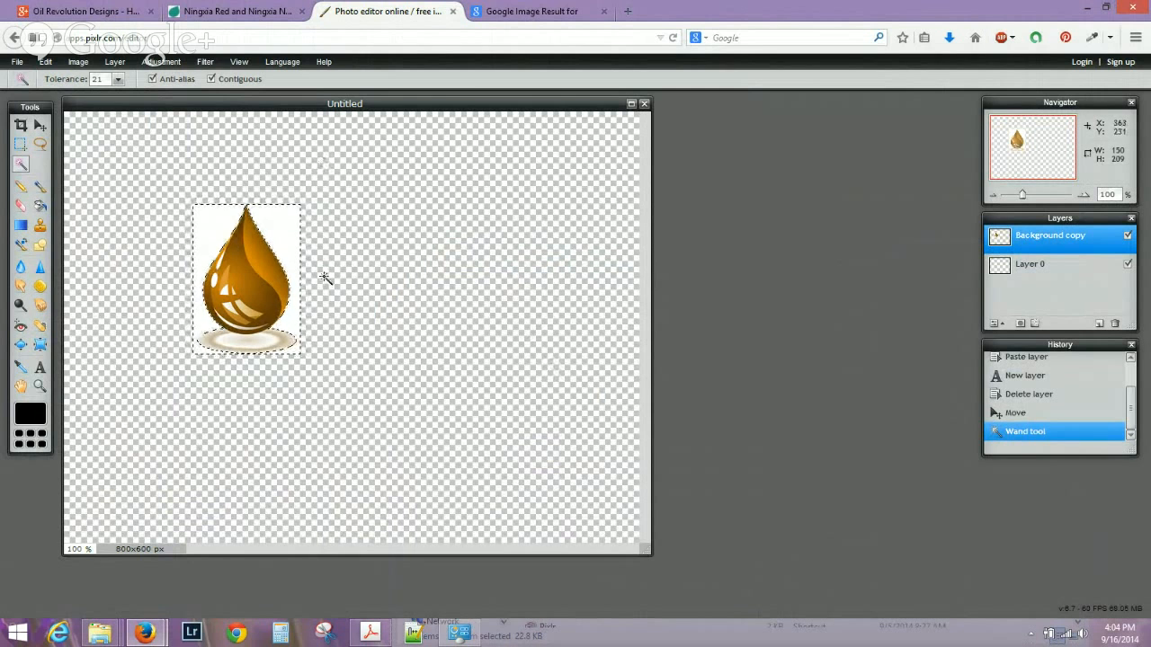
{"action": "key", "text": "Delete"}
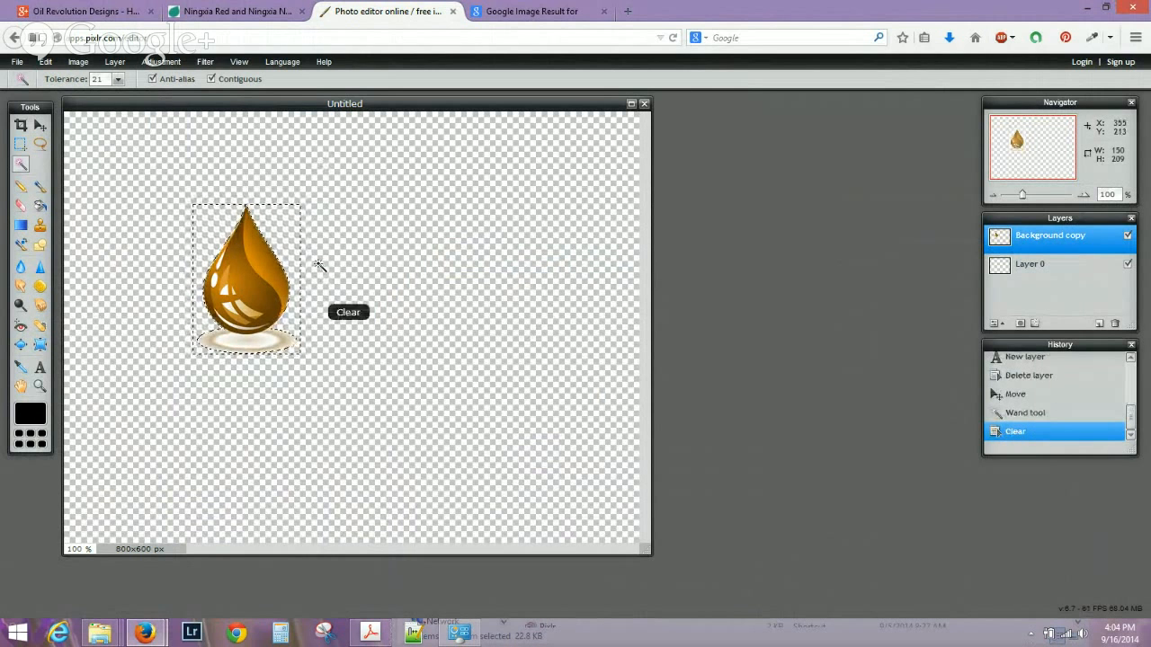
Delete the shadow ellipse beneath the droplet with the Magic Wand.
{"action": "key", "text": "ctrl+d"}
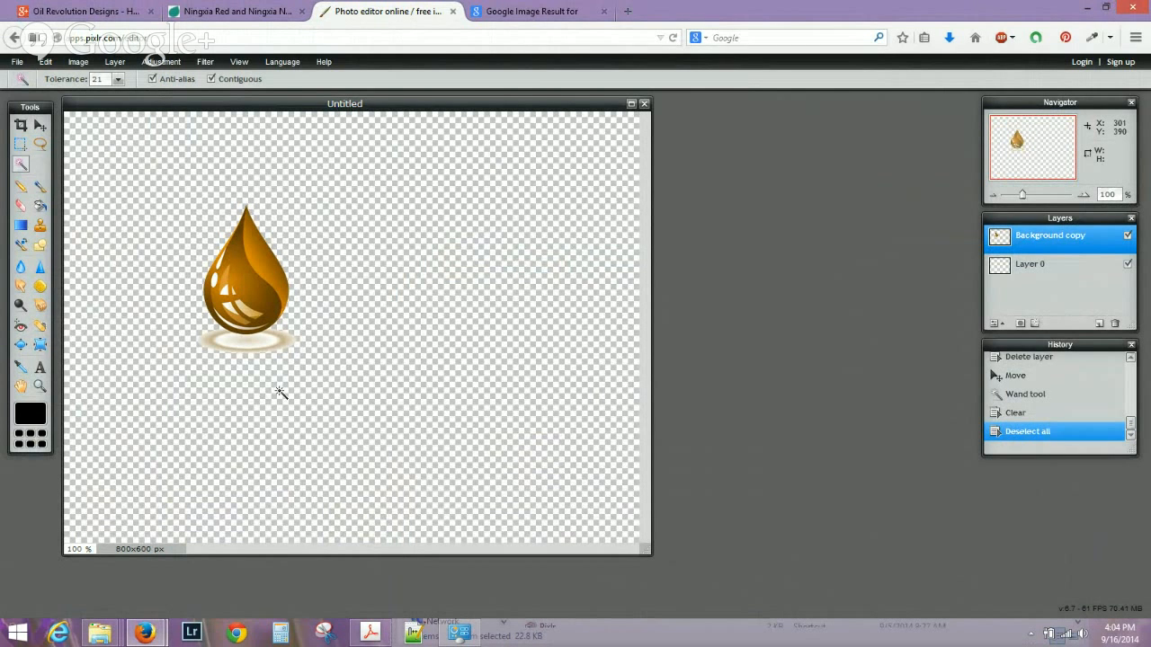
{"action": "left_click", "coordinate": [270, 347]}
{"action": "key", "text": "Delete"}
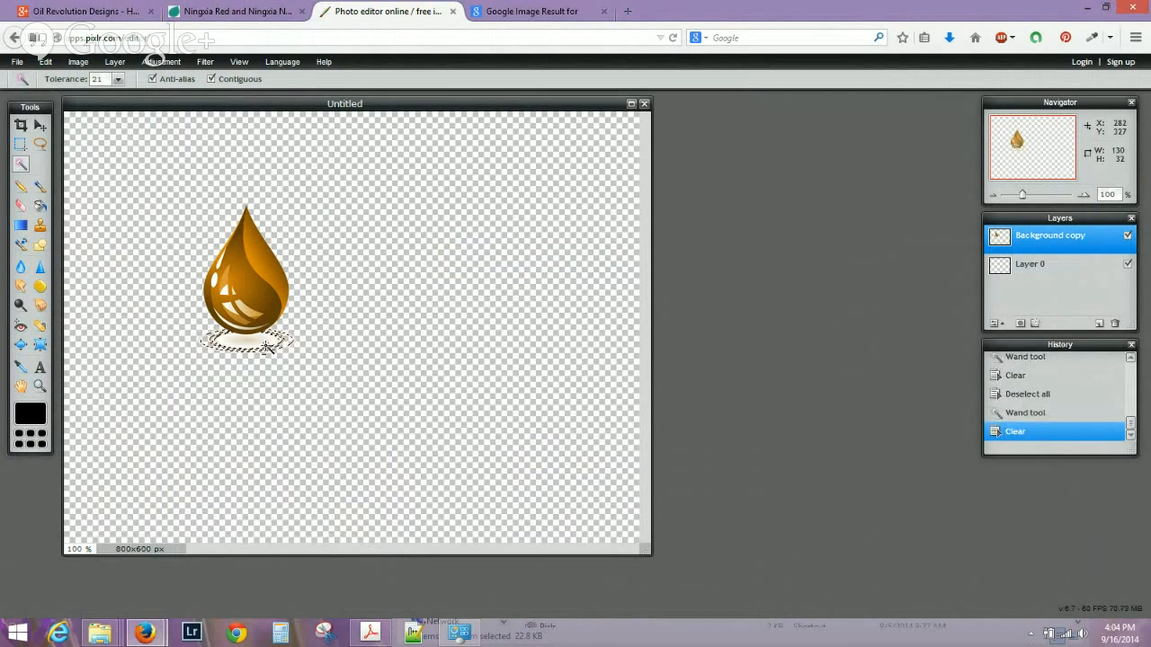
{"action": "key", "text": "ctrl+d"}
{"action": "left_click", "coordinate": [261, 348]}
{"action": "key", "text": "Delete"}
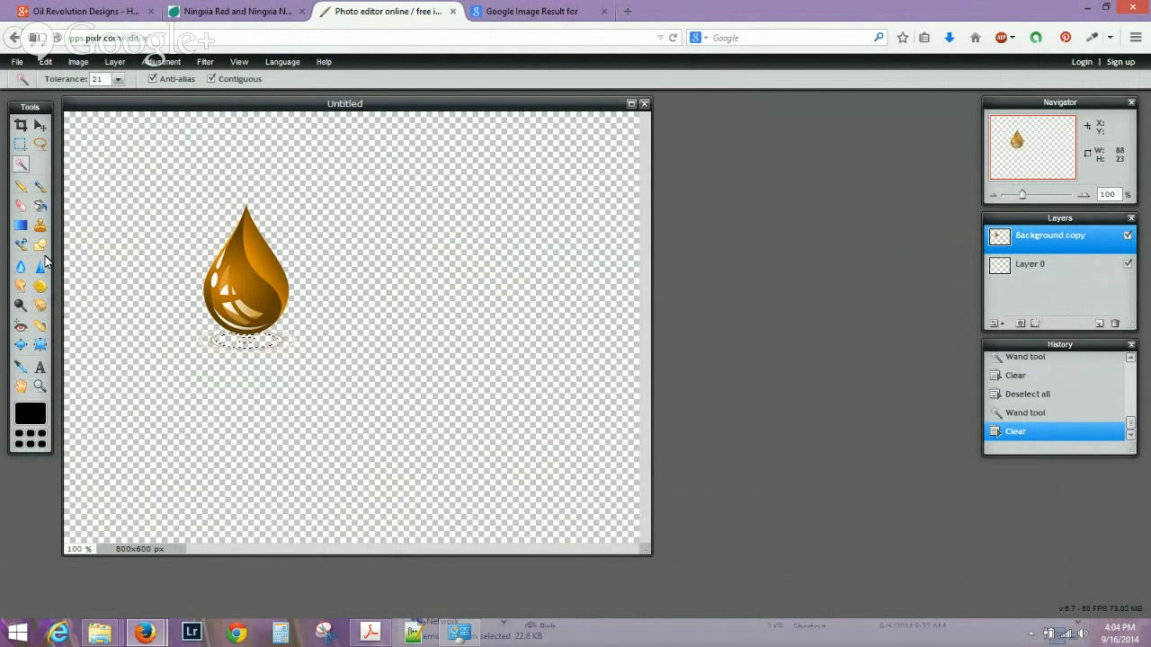
Erase the leftover shadow fragments along the drop's bottom edge.
{"action": "left_click", "coordinate": [21, 206]}
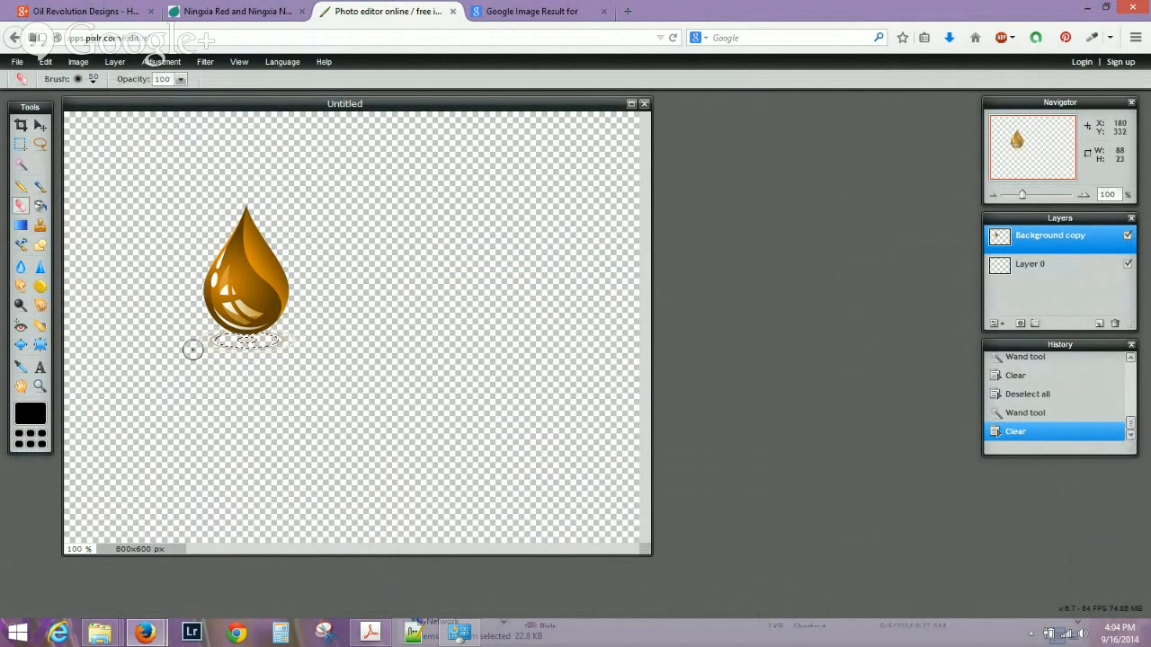
{"action": "mouse_move", "coordinate": [220, 345]}
{"action": "left_mouse_down"}
{"action": "mouse_move", "coordinate": [205, 342]}
{"action": "mouse_move", "coordinate": [281, 348]}
{"action": "left_mouse_up"}
{"action": "key", "text": "ctrl+d"}
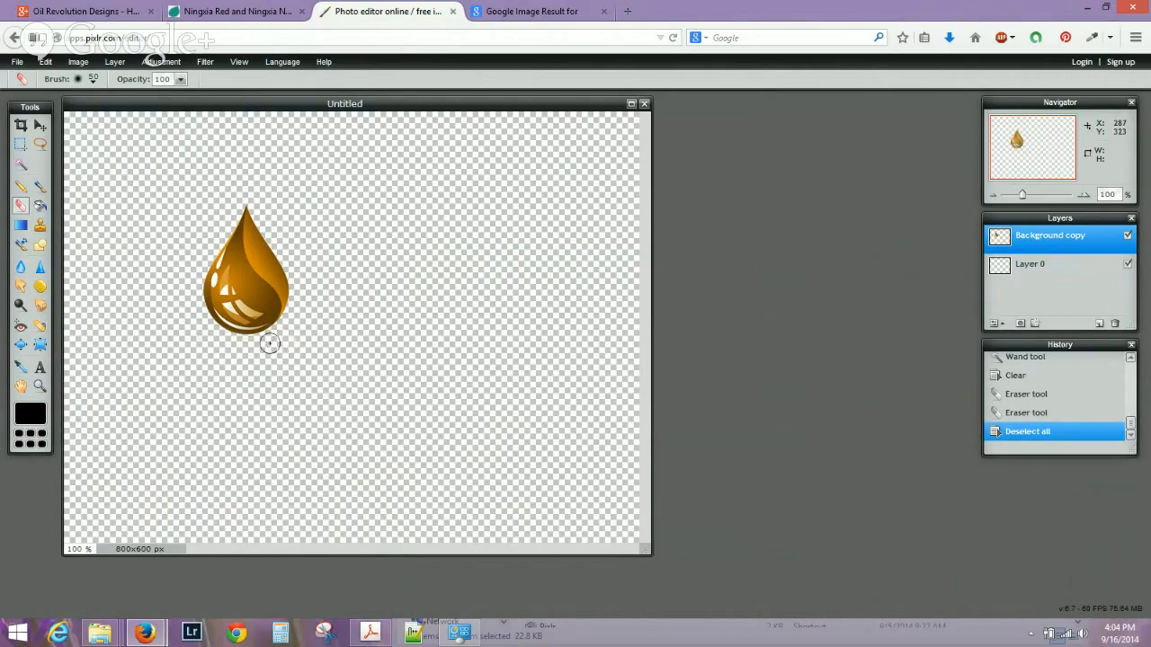
{"action": "left_click", "coordinate": [271, 341]}
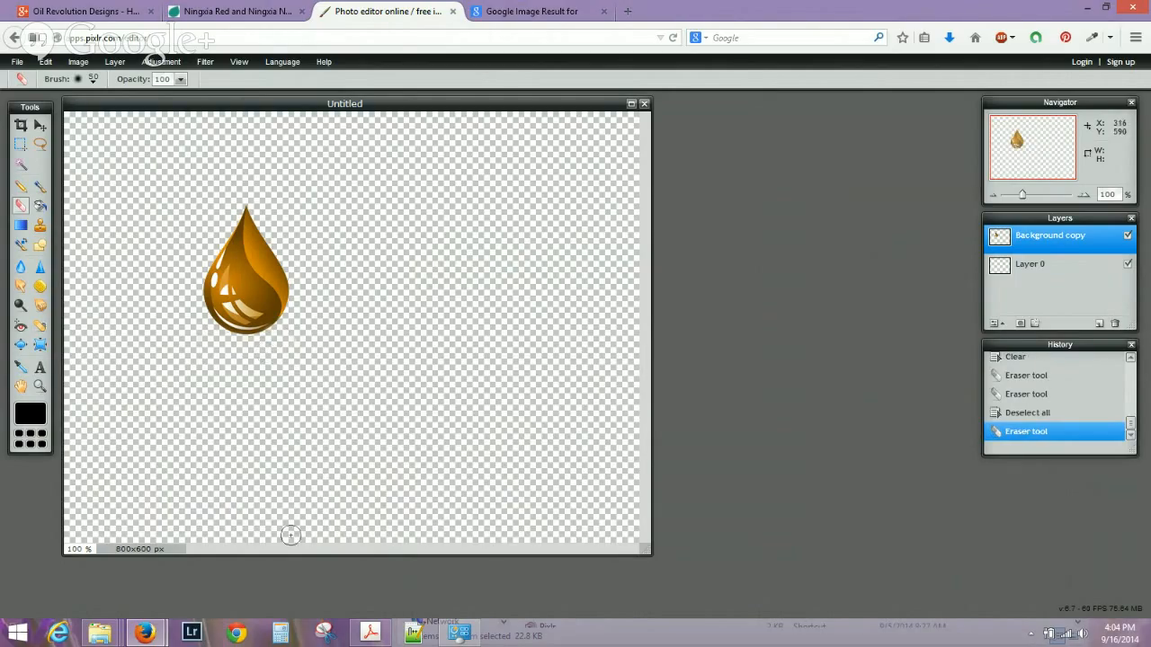
{"action": "left_click", "coordinate": [45, 125]}
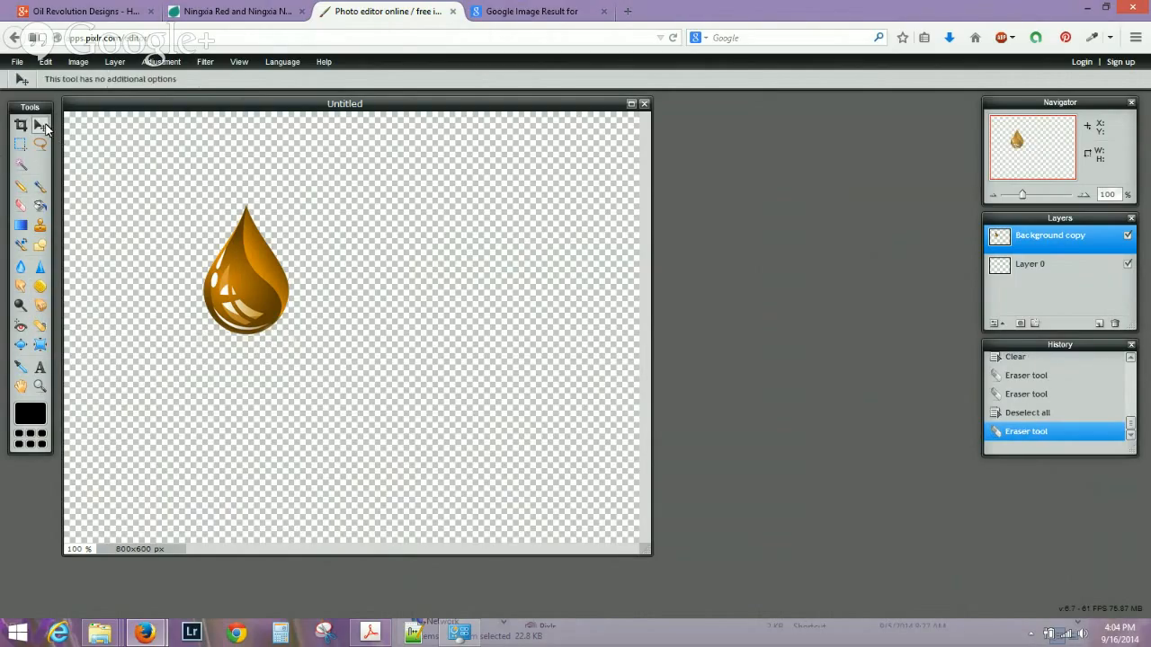
Free-transform the droplet to about twice its size and place it toward the canvas's left side.
{"action": "left_click_drag", "start_coordinate": [274, 301], "coordinate": [216, 336]}
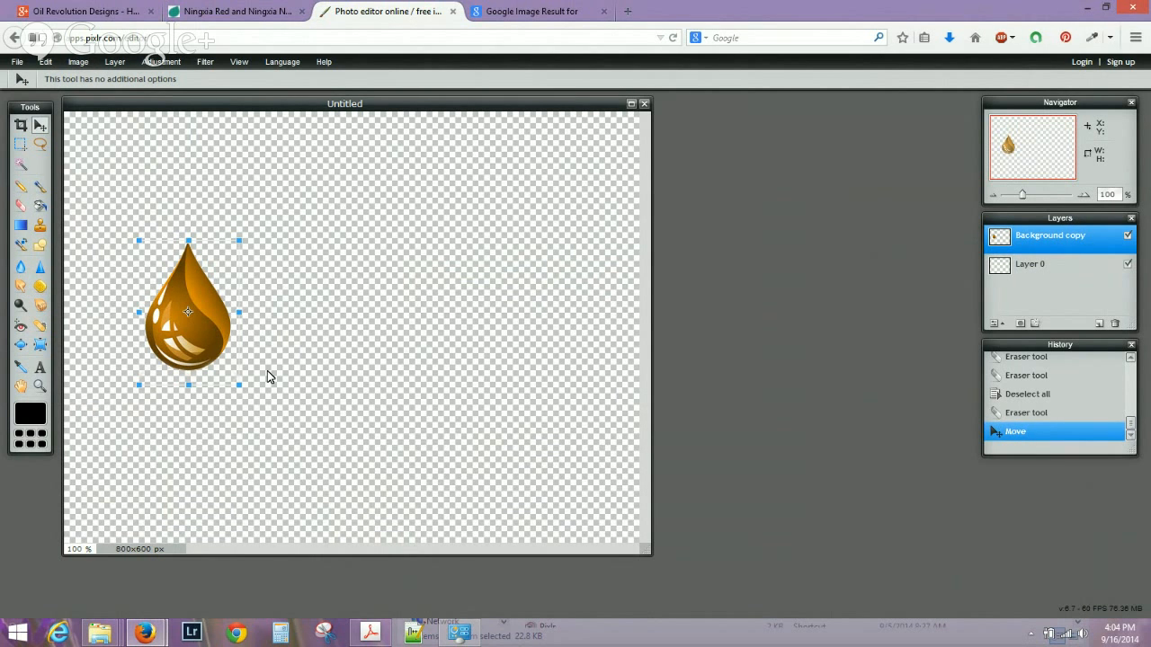
{"action": "left_click_drag", "start_coordinate": [238, 387], "coordinate": [297, 497]}
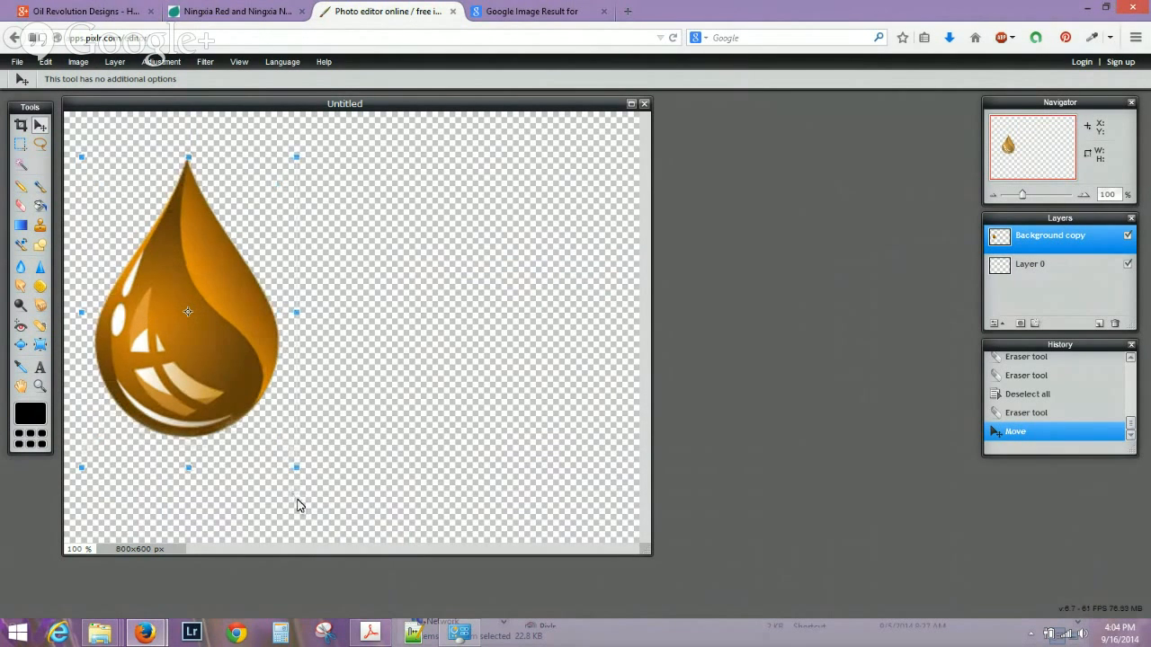
{"action": "left_click_drag", "start_coordinate": [190, 303], "coordinate": [247, 328]}
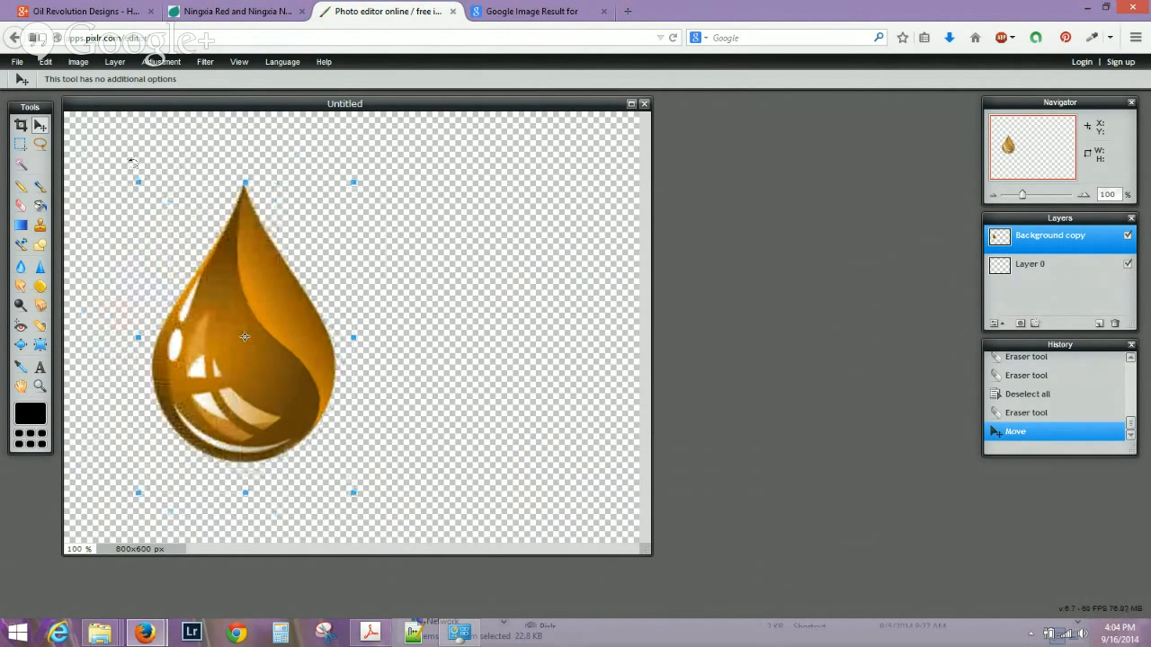
{"action": "left_click", "coordinate": [489, 311]}
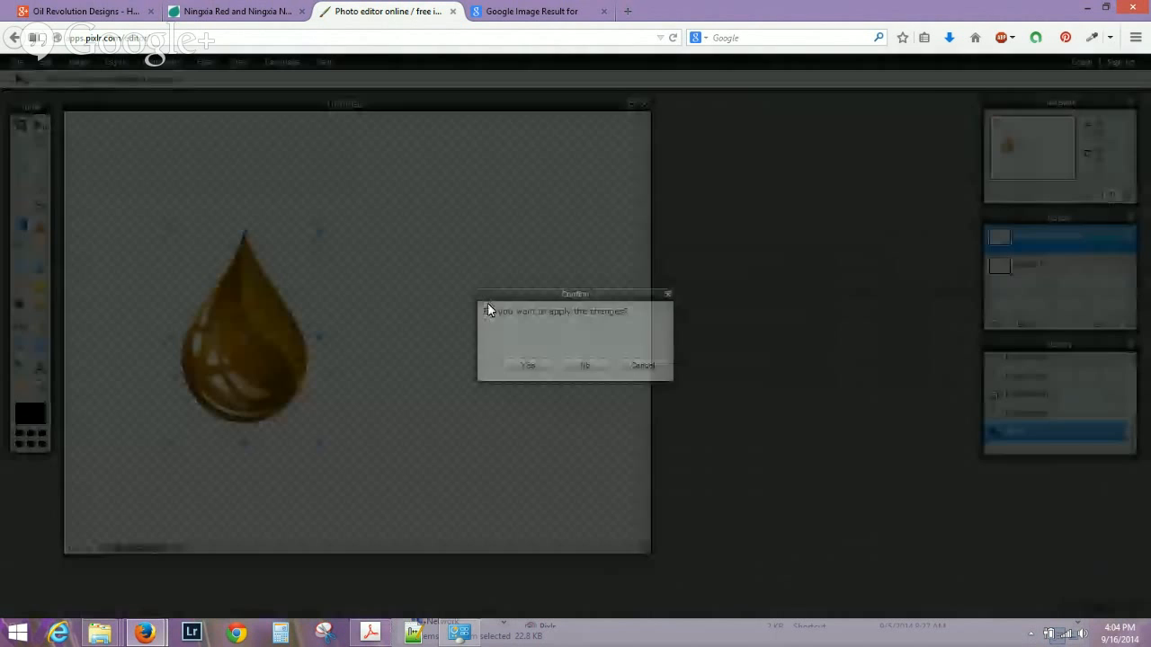
{"action": "left_click", "coordinate": [536, 366]}
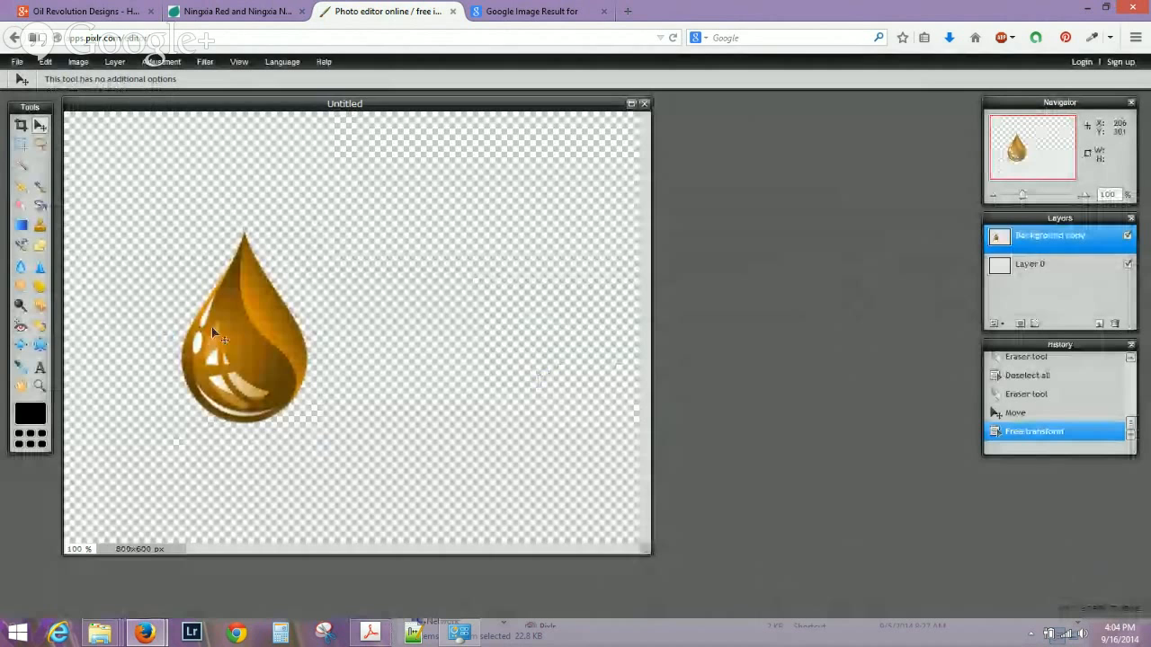
{"action": "left_click_drag", "start_coordinate": [263, 369], "coordinate": [199, 360]}
{"action": "left_click", "coordinate": [39, 366]}
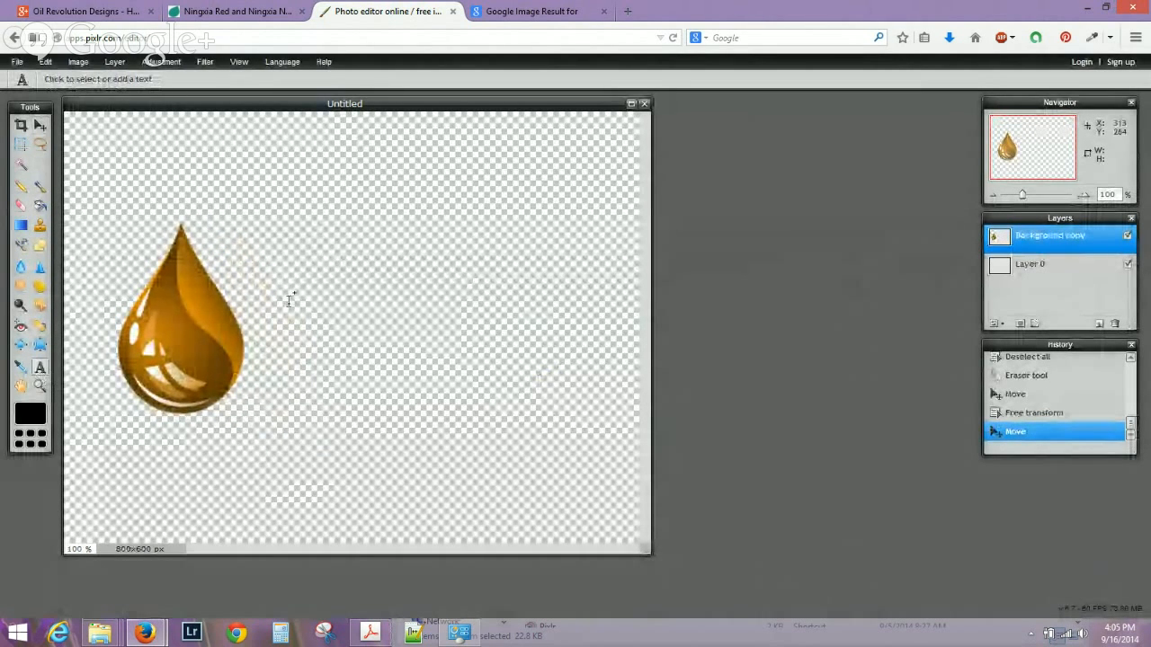
Add 'Oil Droppers' text in Octin Vintage Free and move it below the oil drop.
{"action": "left_click", "coordinate": [261, 279]}
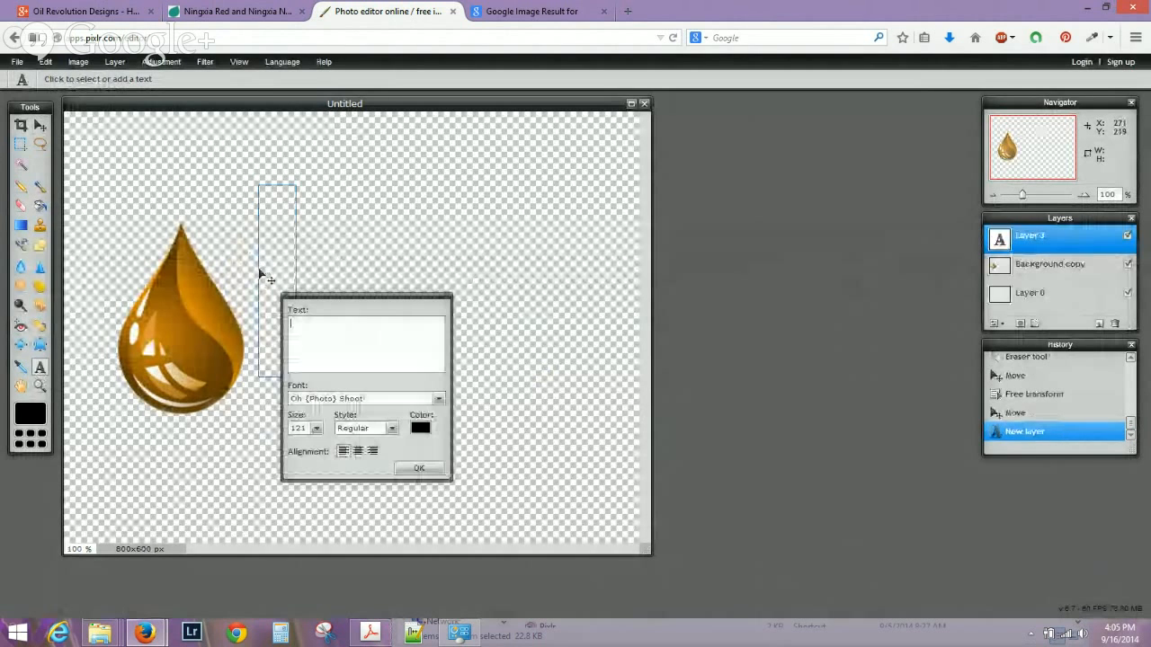
{"action": "type", "text": "Oi"}
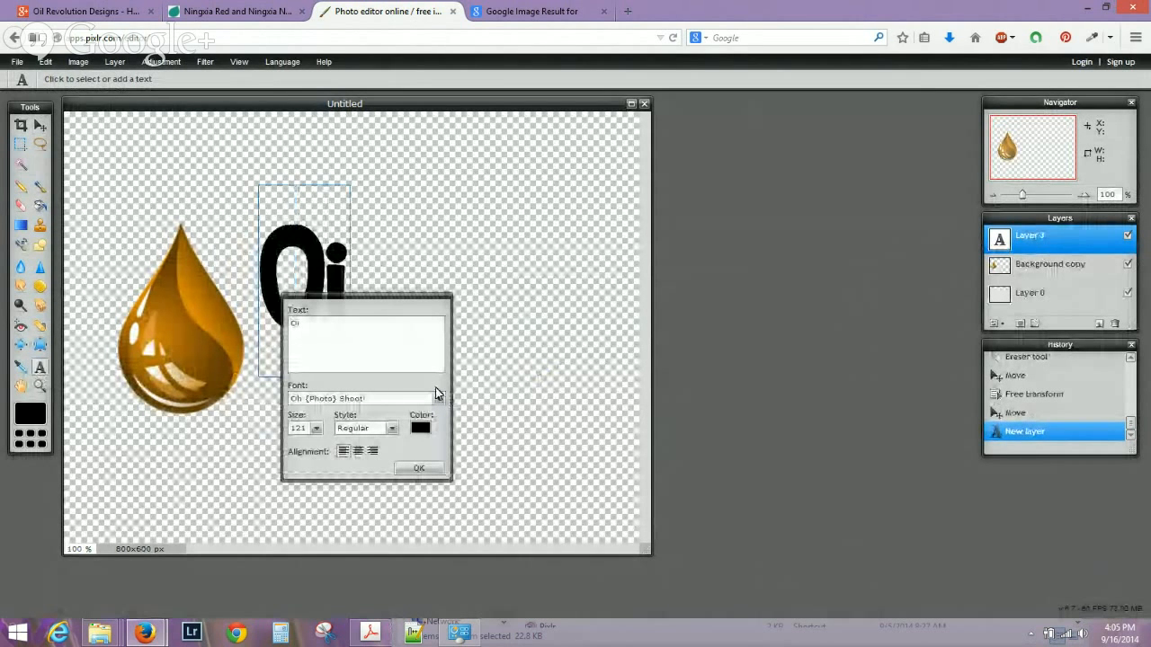
{"action": "type", "text": "l Droppers"}
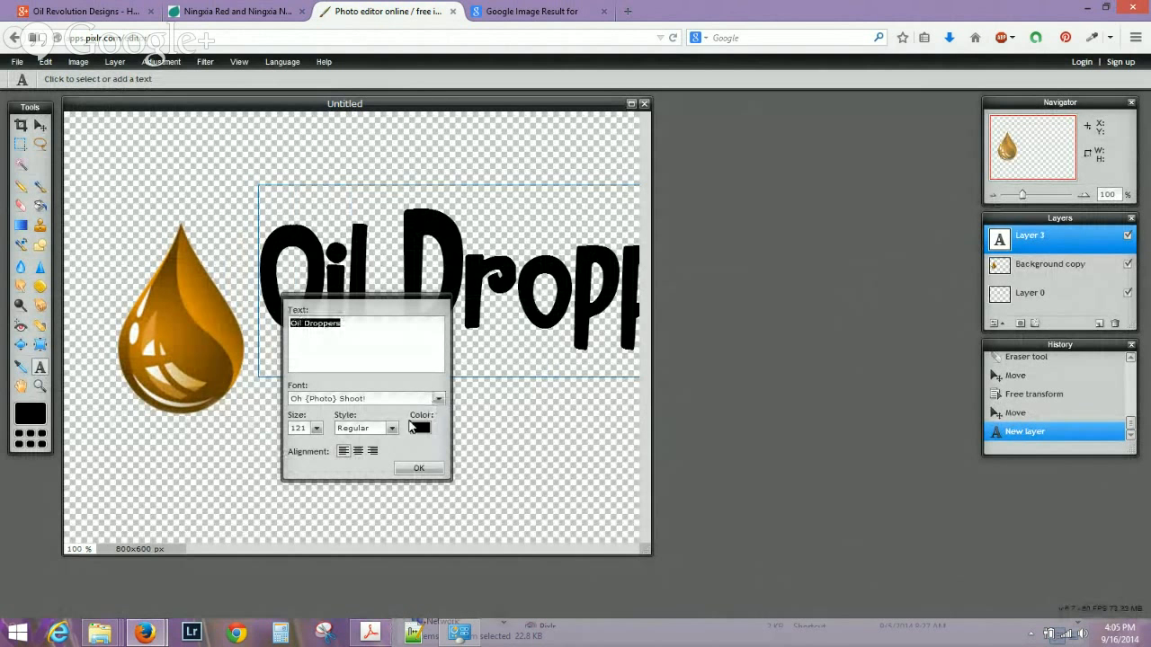
{"action": "left_click", "coordinate": [410, 401]}
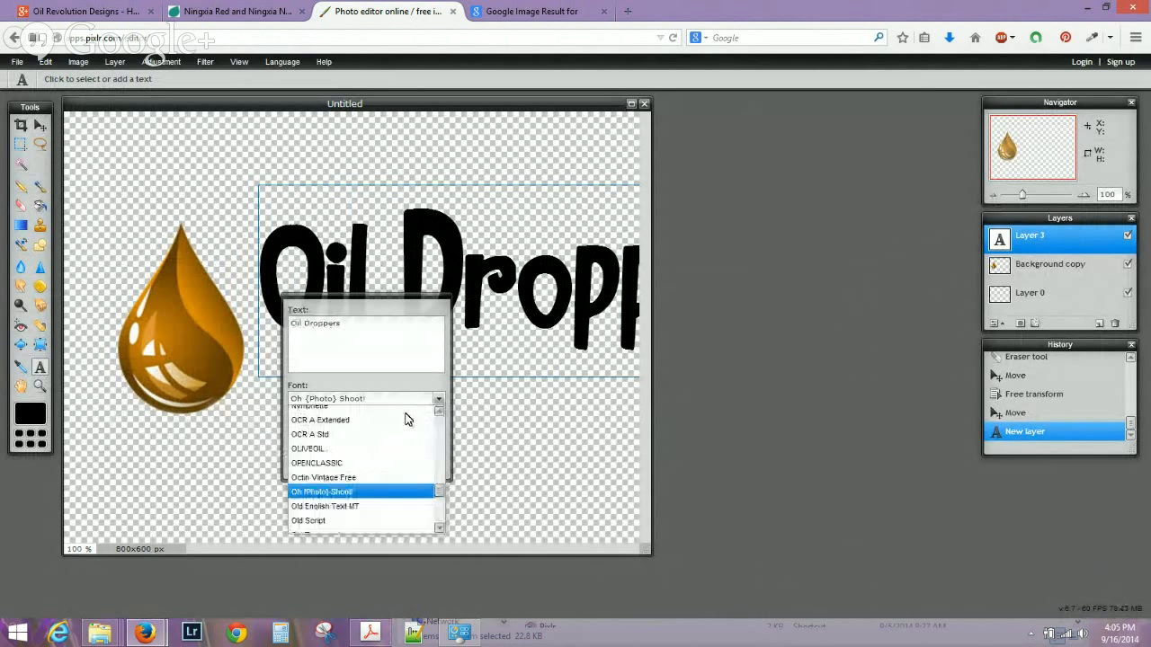
{"action": "left_click", "coordinate": [375, 478]}
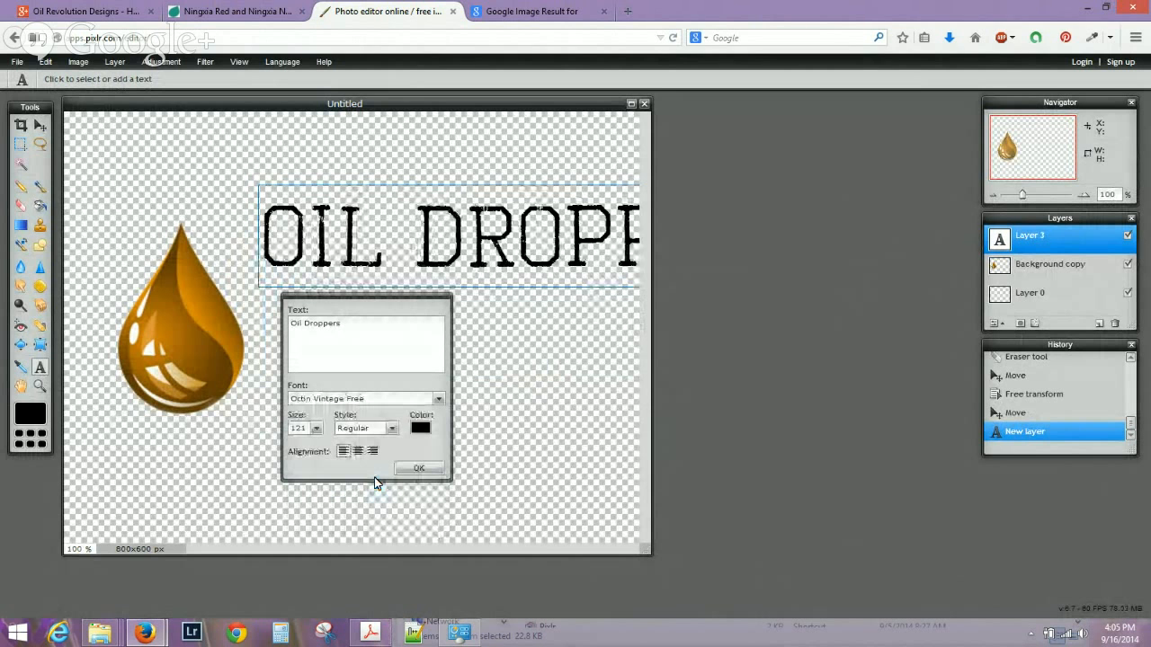
{"action": "left_click", "coordinate": [419, 468]}
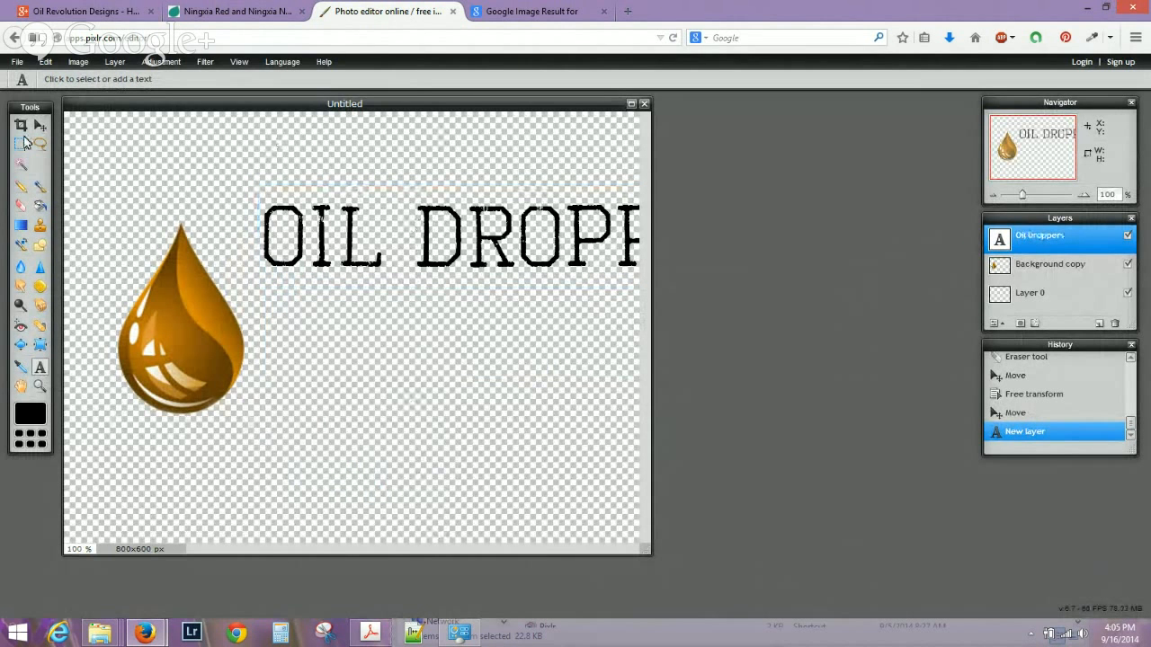
{"action": "left_click", "coordinate": [40, 125]}
{"action": "left_click_drag", "start_coordinate": [530, 251], "coordinate": [359, 471]}
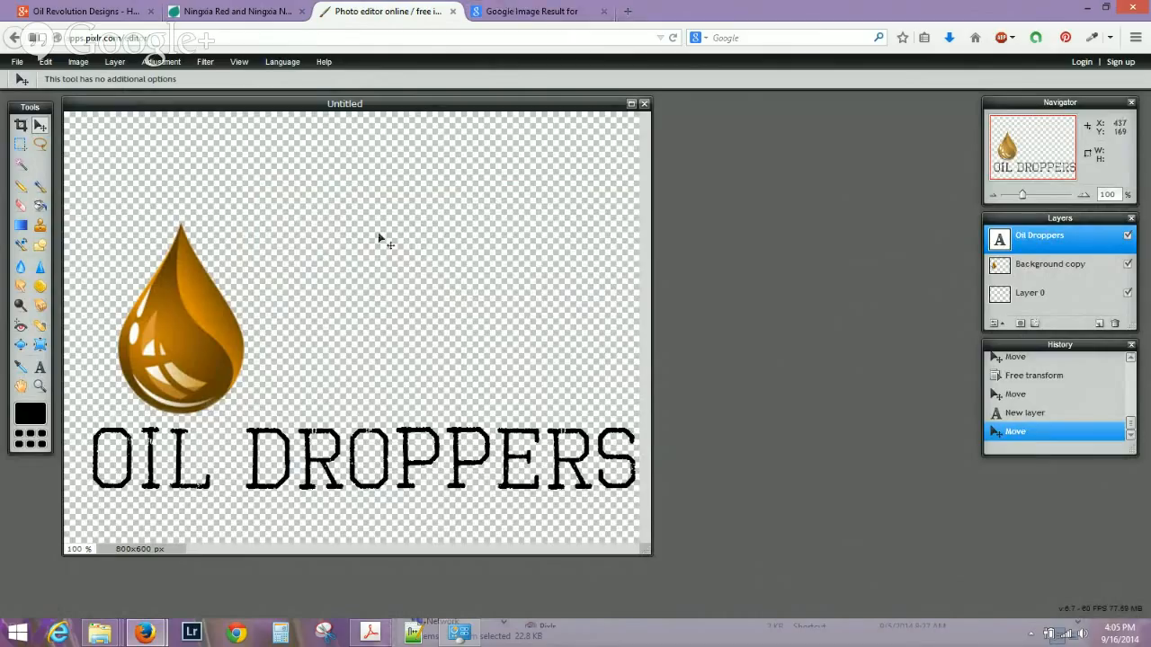
Search Google for 'free stock photos' in the other tab, then return to Pixlr.
{"action": "left_click", "coordinate": [501, 11]}
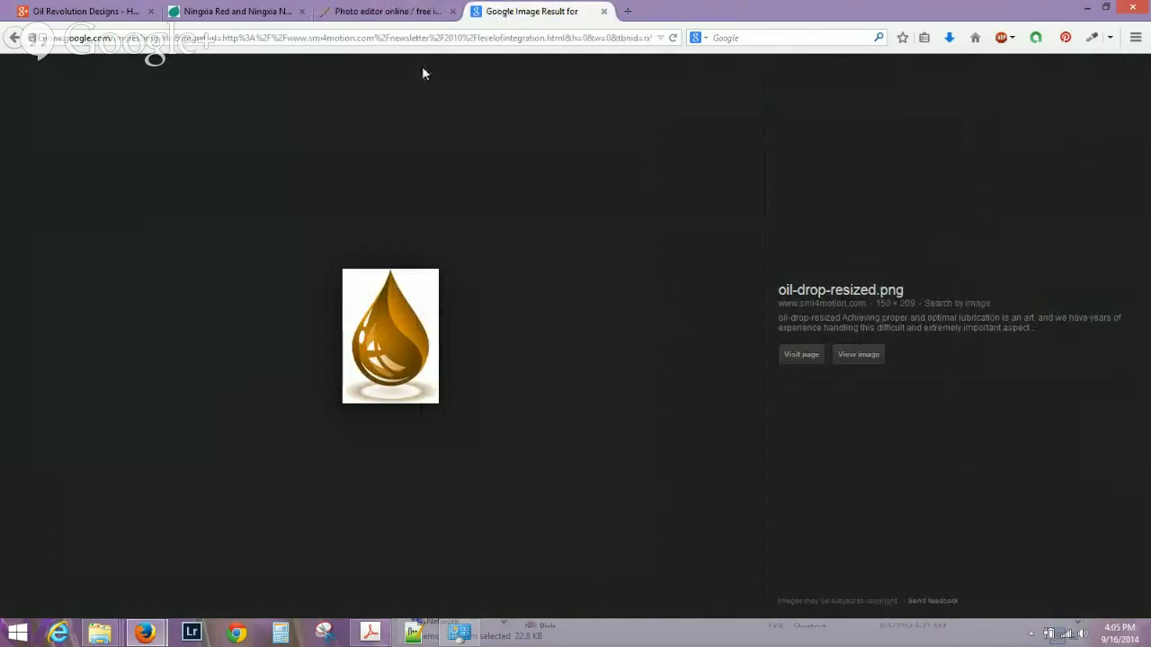
{"action": "left_click", "coordinate": [547, 38]}
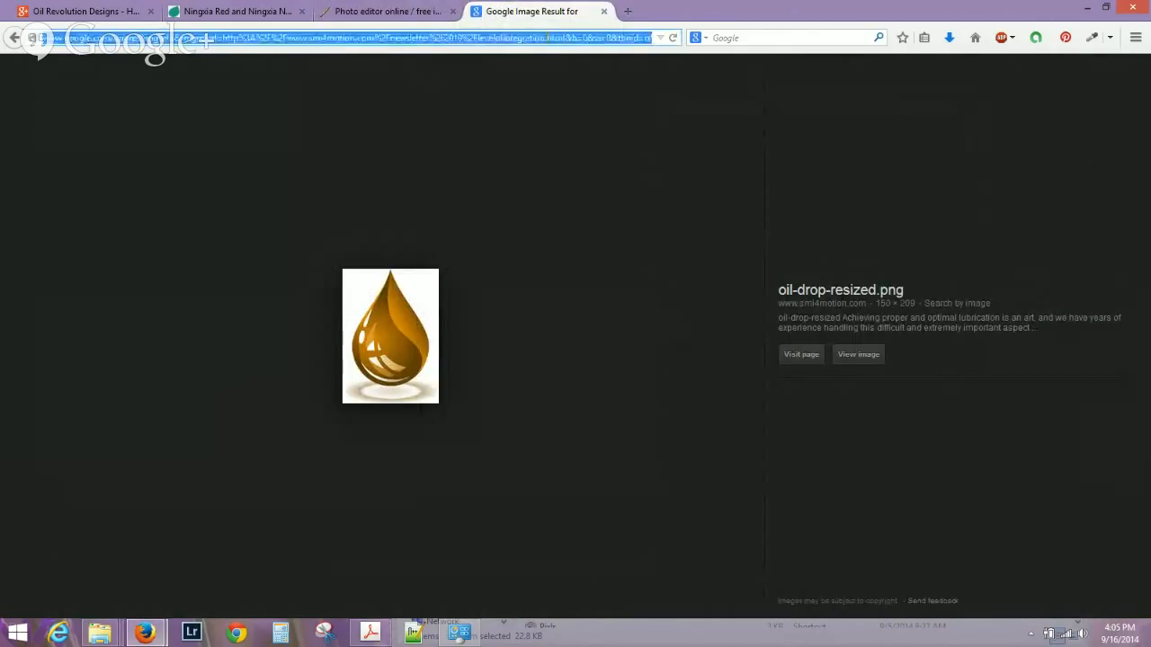
{"action": "left_click", "coordinate": [820, 33]}
{"action": "type", "text": "royalt"}
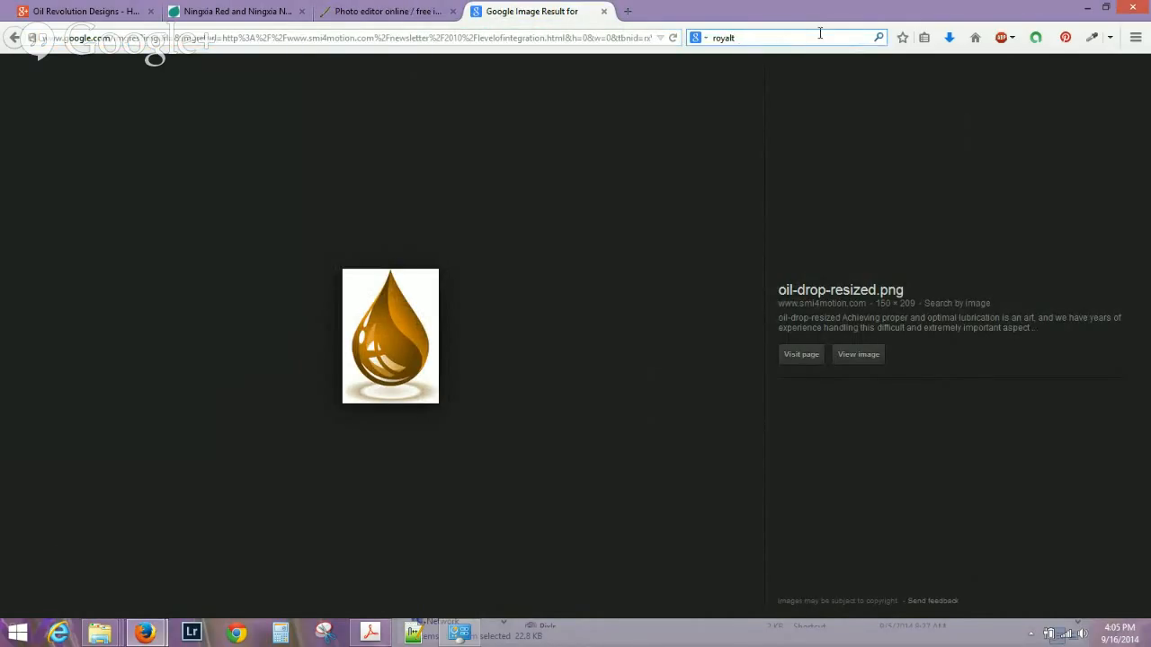
{"action": "type", "text": "y fr"}
{"action": "key", "text": "BackSpace"}
{"action": "key", "text": "BackSpace"}
{"action": "key", "text": "BackSpace"}
{"action": "key", "text": "BackSpace"}
{"action": "key", "text": "BackSpace"}
{"action": "key", "text": "BackSpace"}
{"action": "key", "text": "BackSpace"}
{"action": "key", "text": "BackSpace"}
{"action": "key", "text": "BackSpace"}
{"action": "key", "text": "BackSpace"}
{"action": "type", "text": "free stock photos"}
{"action": "key", "text": "Return"}
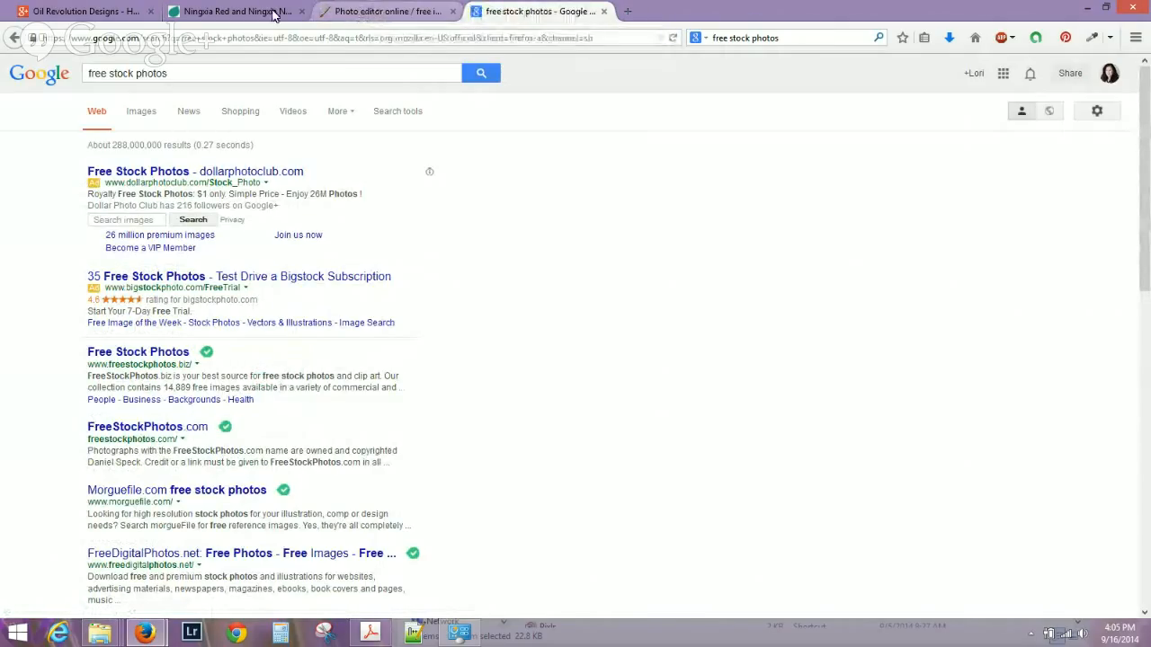
{"action": "left_click", "coordinate": [357, 16]}
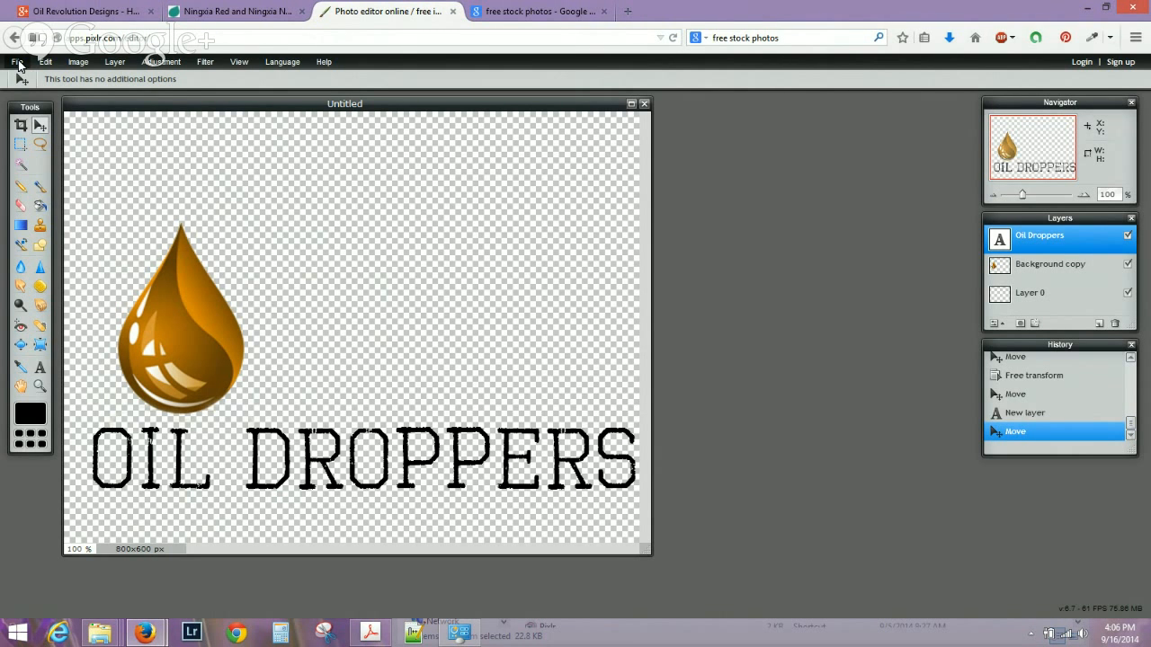
Nudge the OIL DROPPERS text and centre the oil drop layer above it on the canvas.
{"action": "mouse_move", "coordinate": [166, 323]}
{"action": "left_mouse_down"}
{"action": "mouse_move", "coordinate": [186, 308]}
{"action": "mouse_move", "coordinate": [154, 329]}
{"action": "left_mouse_up"}
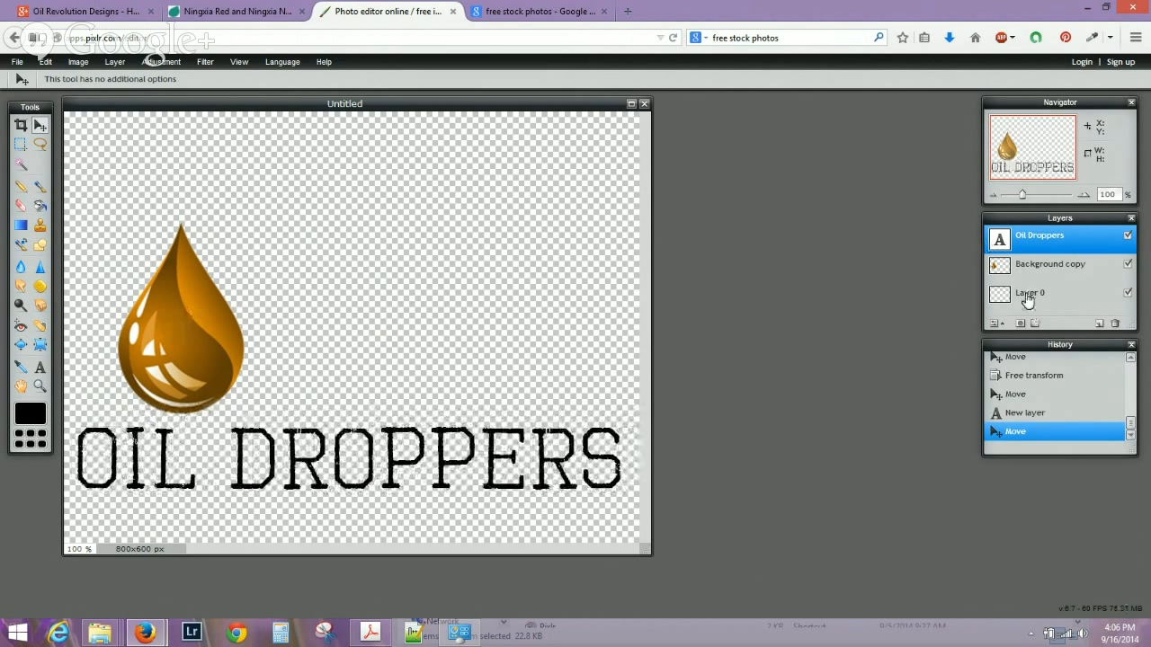
{"action": "left_click", "coordinate": [1048, 270]}
{"action": "left_click_drag", "start_coordinate": [177, 311], "coordinate": [341, 304]}
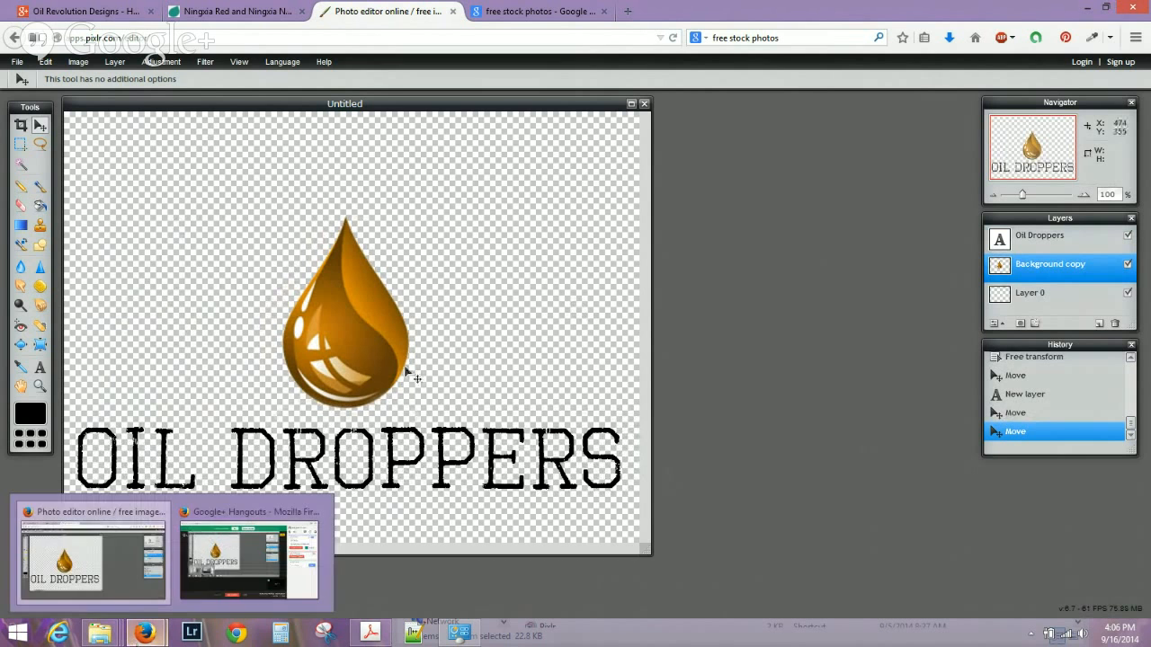
{"action": "left_click", "coordinate": [552, 7]}
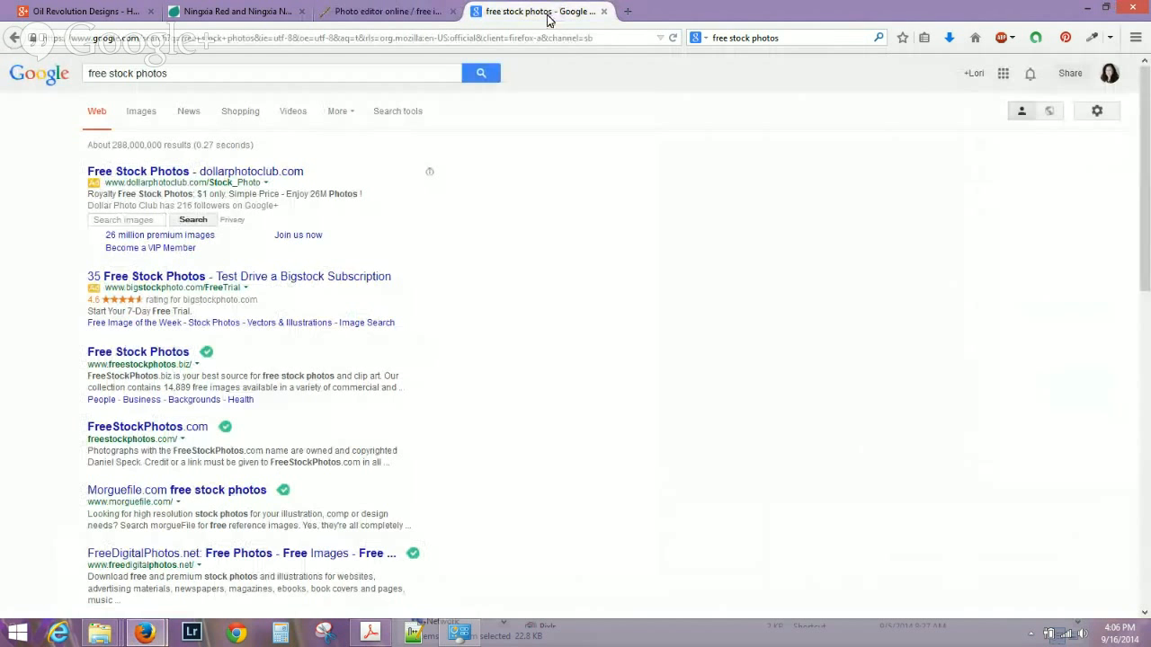
Go to Facebook, open the Oil Revolution Designs – How To Demo! event, and start a post.
{"action": "left_click", "coordinate": [435, 37]}
{"action": "type", "text": "facebook.com"}
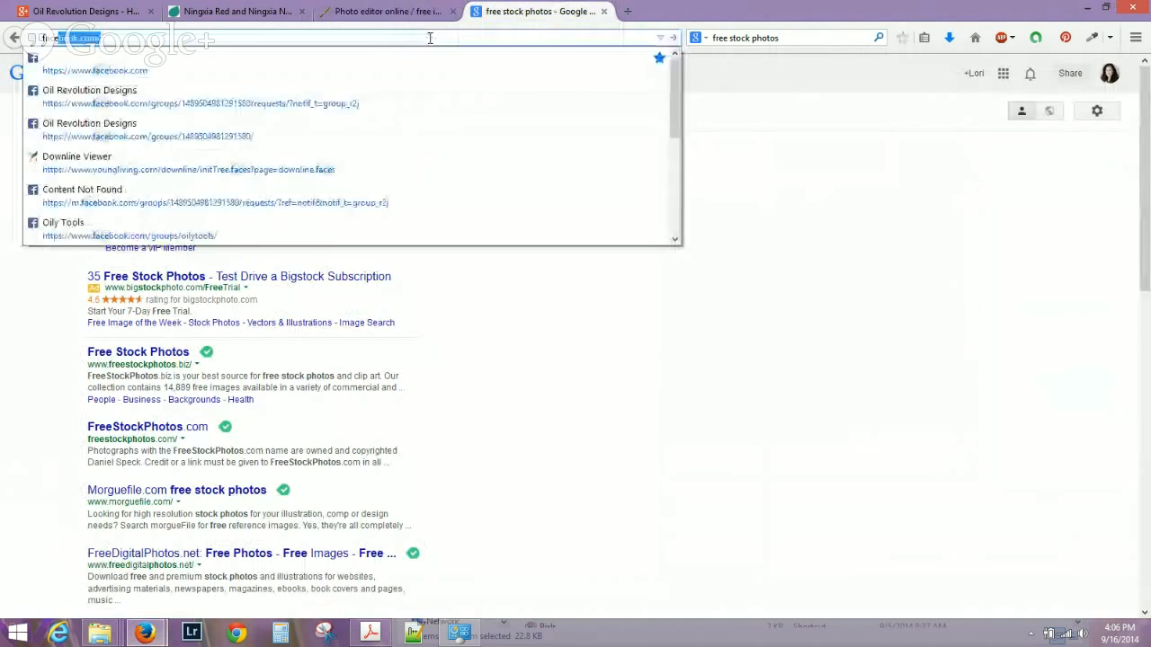
{"action": "key", "text": "Return"}
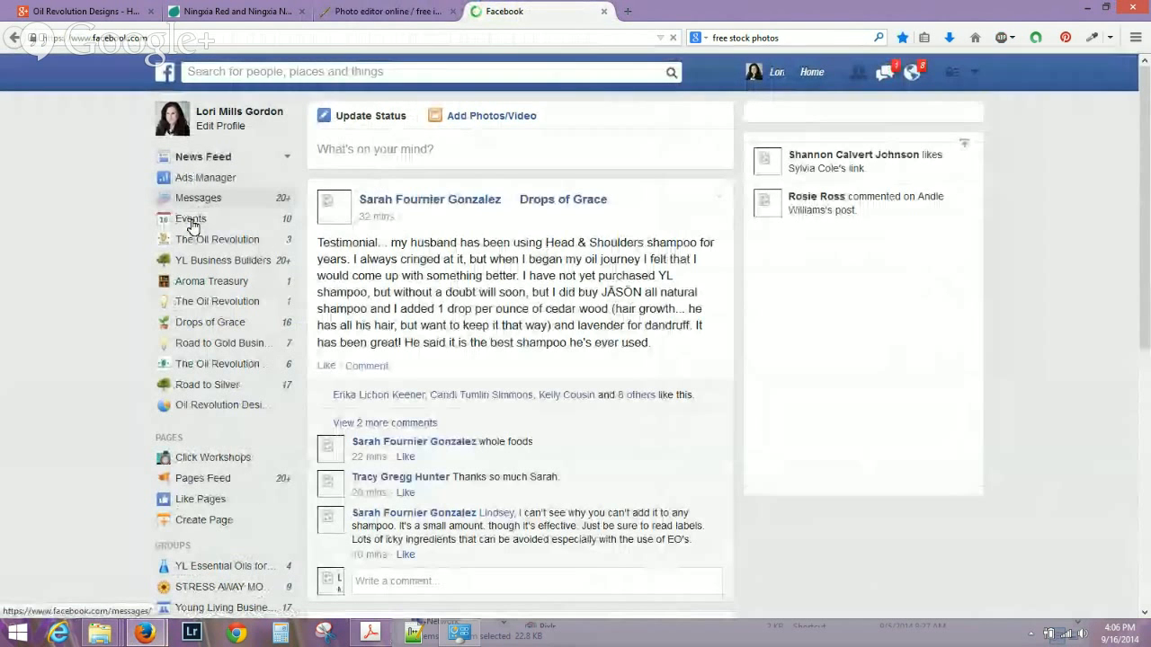
{"action": "left_click", "coordinate": [190, 220]}
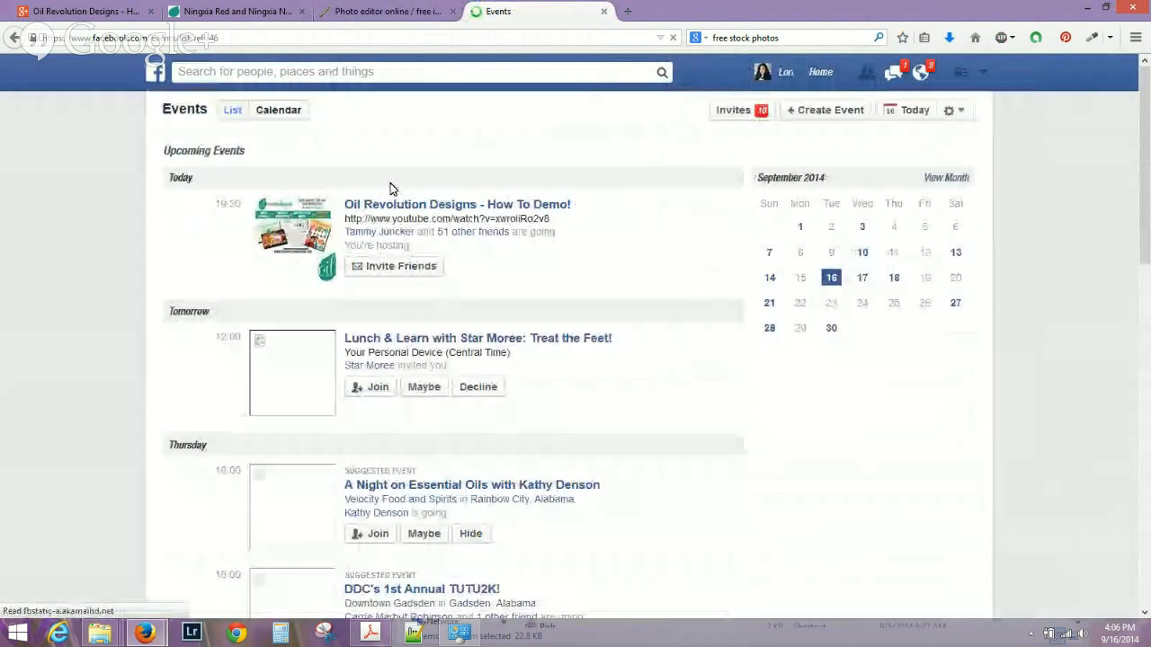
{"action": "left_click", "coordinate": [459, 207]}
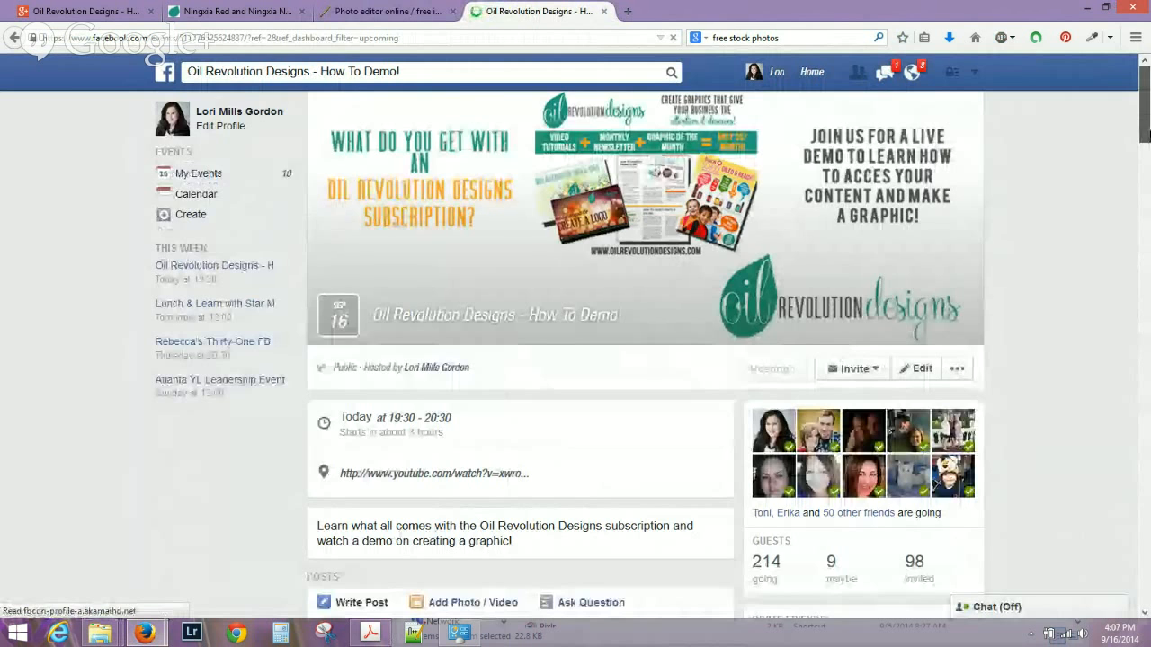
{"action": "left_click_drag", "start_coordinate": [1148, 131], "coordinate": [1148, 173]}
{"action": "scroll", "coordinate": [540, 396], "scroll_direction": "up", "scroll_amount": 2}
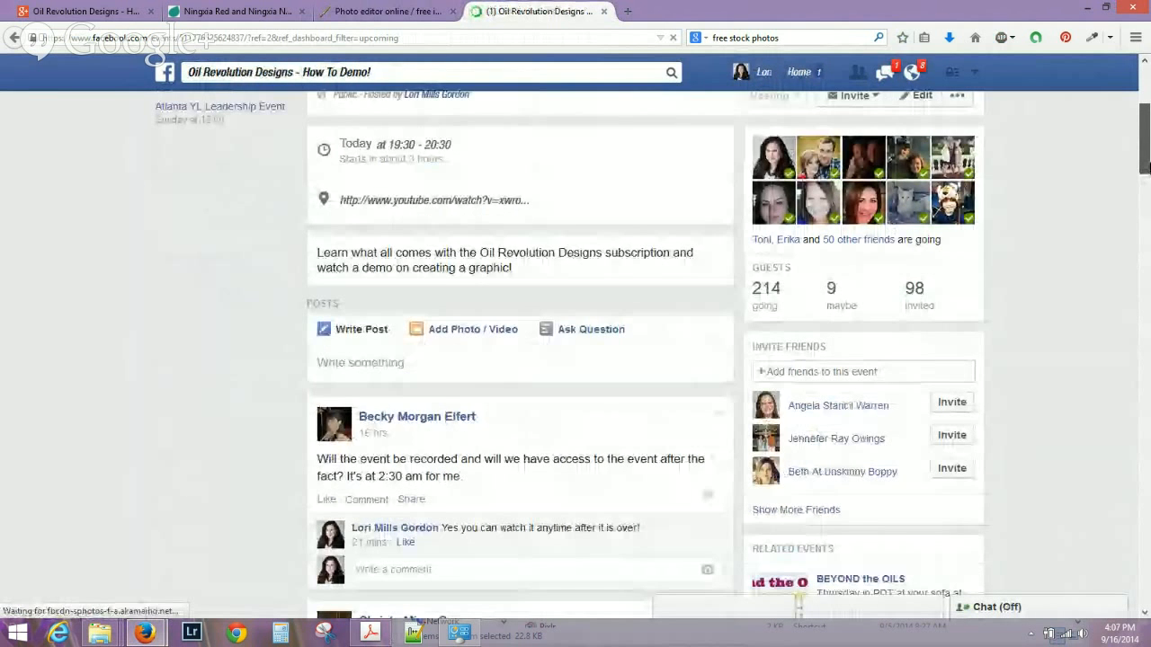
{"action": "left_click", "coordinate": [539, 395]}
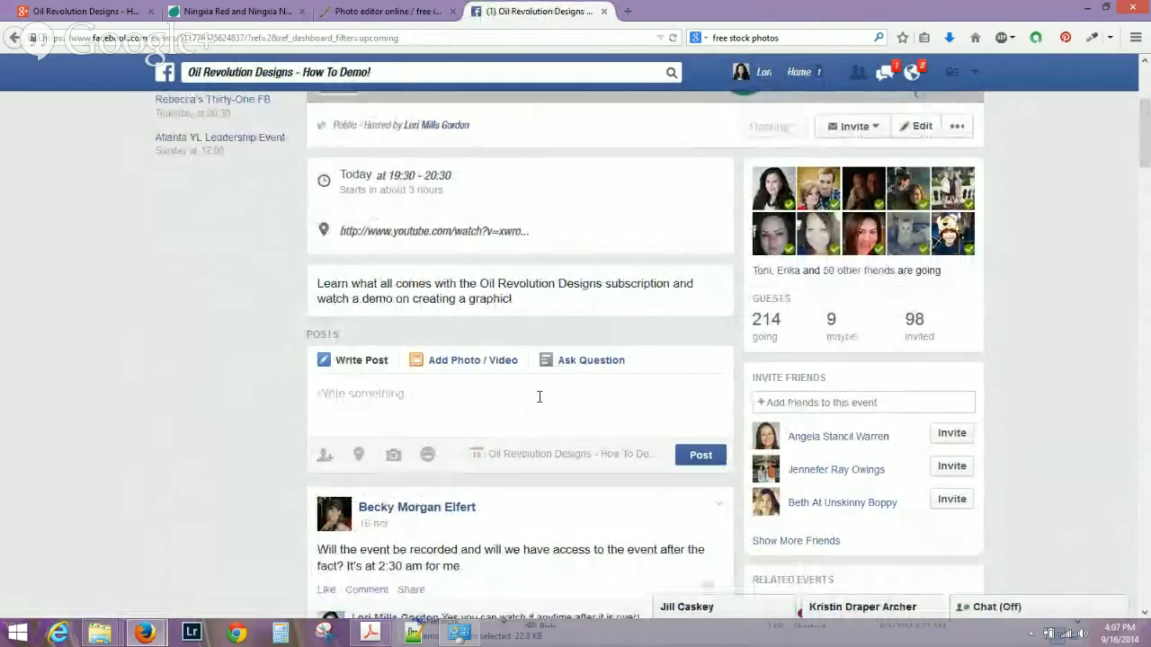
Post a message inviting questions about tonight's demo, to be answered in this thread.
{"action": "type", "text": "If you have any "}
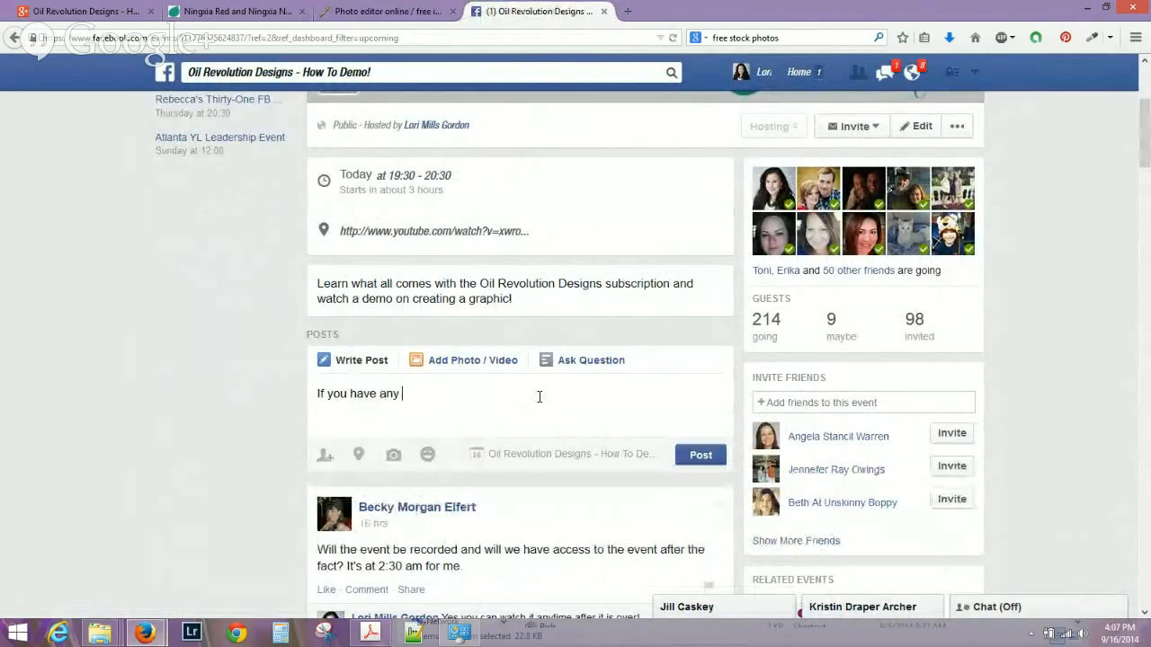
{"action": "type", "text": "questions,"}
{"action": "key", "text": "BackSpace"}
{"action": "type", "text": "about the demo tonight, please post them here! I"}
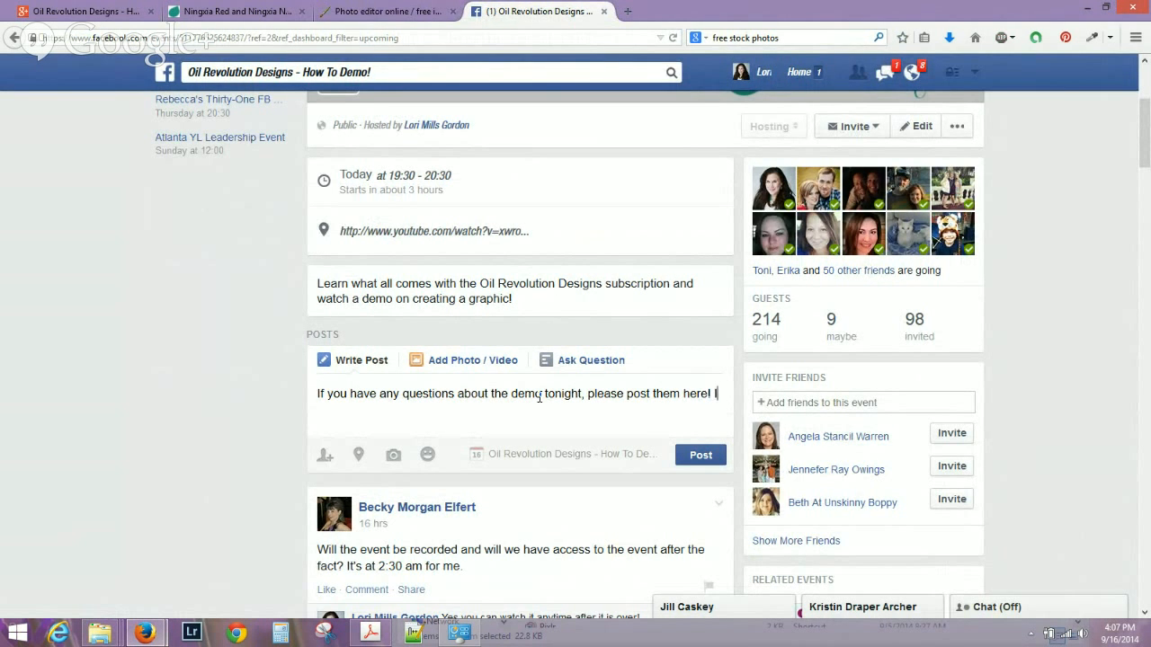
{"action": "type", "text": "will be answering them in this thread. Thank you :)"}
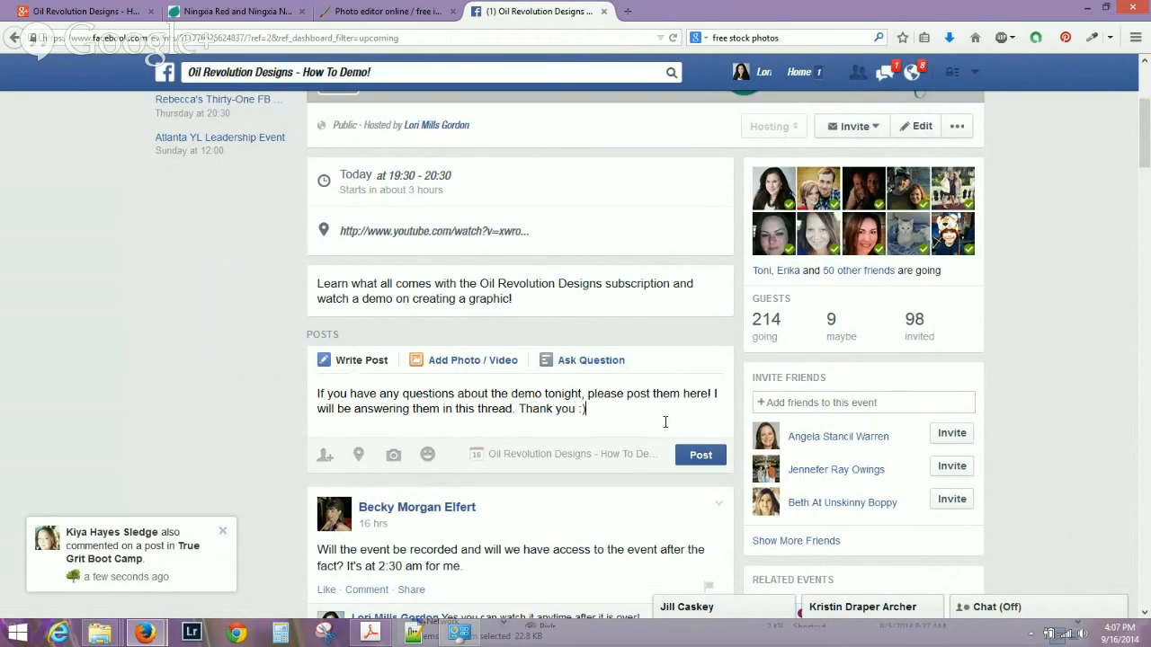
{"action": "left_click", "coordinate": [715, 460]}
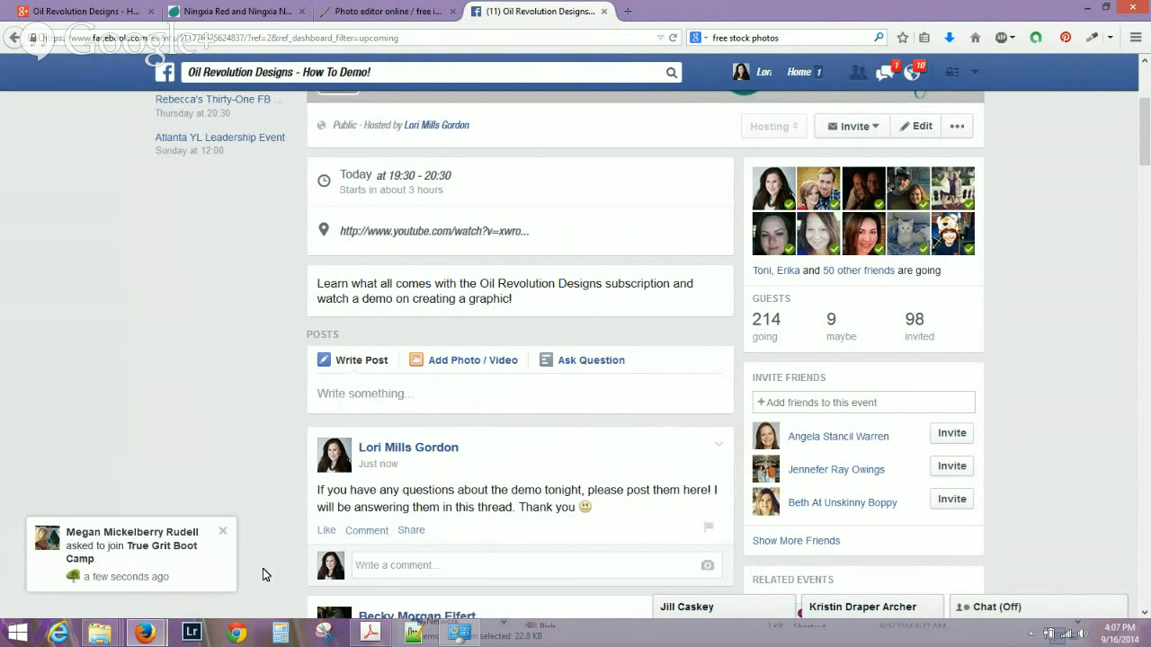
Bring the Google+ Hangouts broadcast window to the front from the Firefox taskbar preview.
{"action": "mouse_move", "coordinate": [150, 634]}
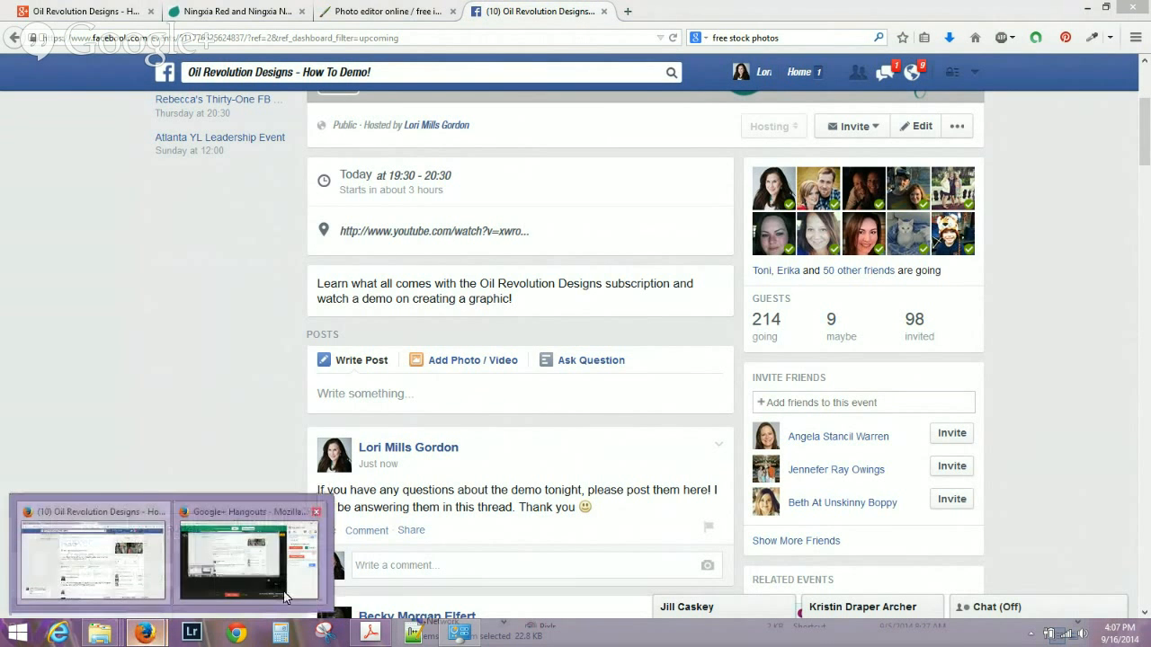
{"action": "left_click", "coordinate": [261, 552]}
{"action": "mouse_move", "coordinate": [93, 166]}
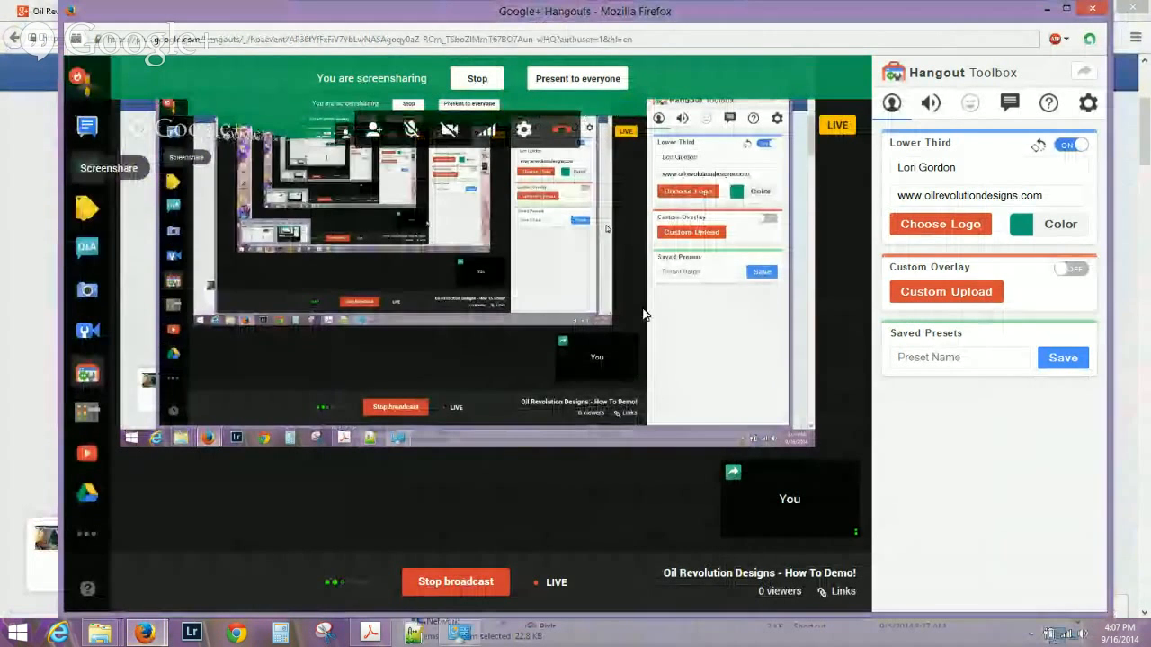